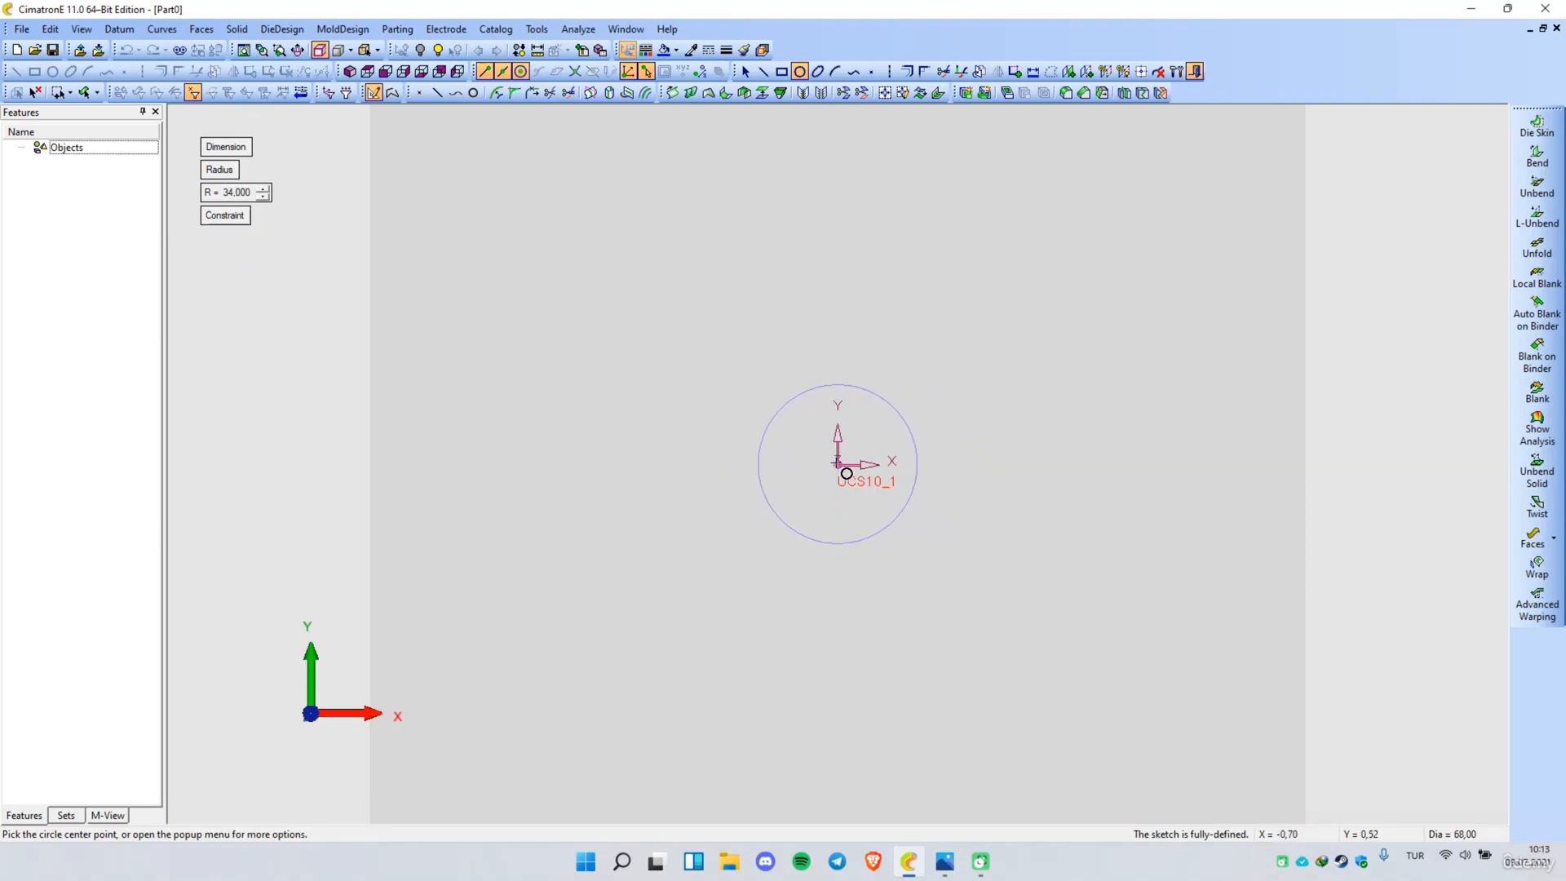
Step: Place a second 34 mm radius circle about 151 mm along X from the origin, and add concentric 15 mm radius circles at both centres
left_click(1190, 464)
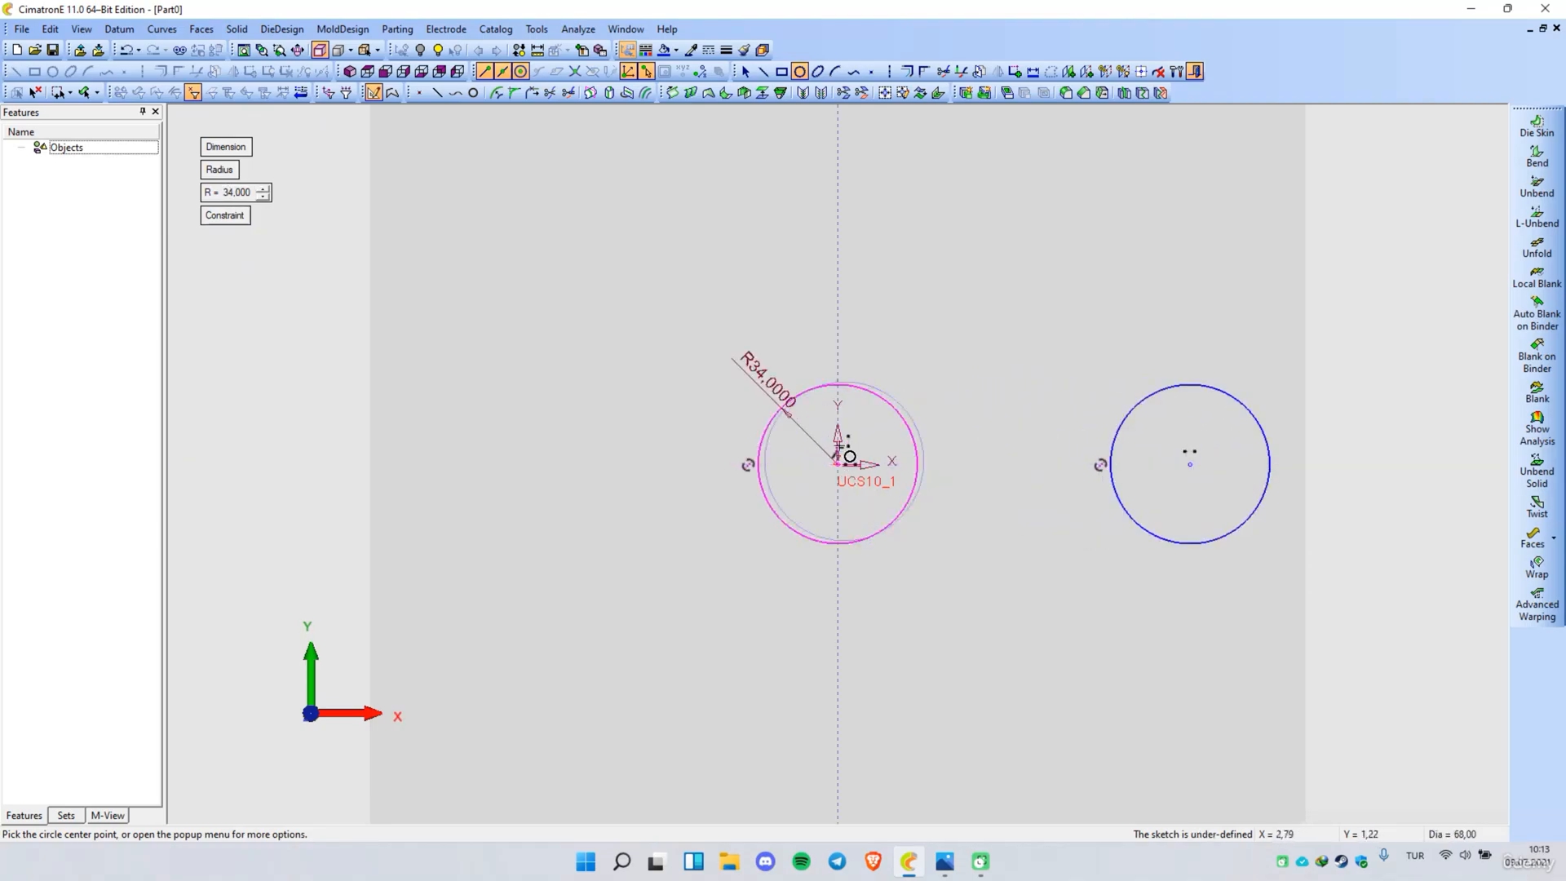
left_click(241, 194)
type("15")
key("Return")
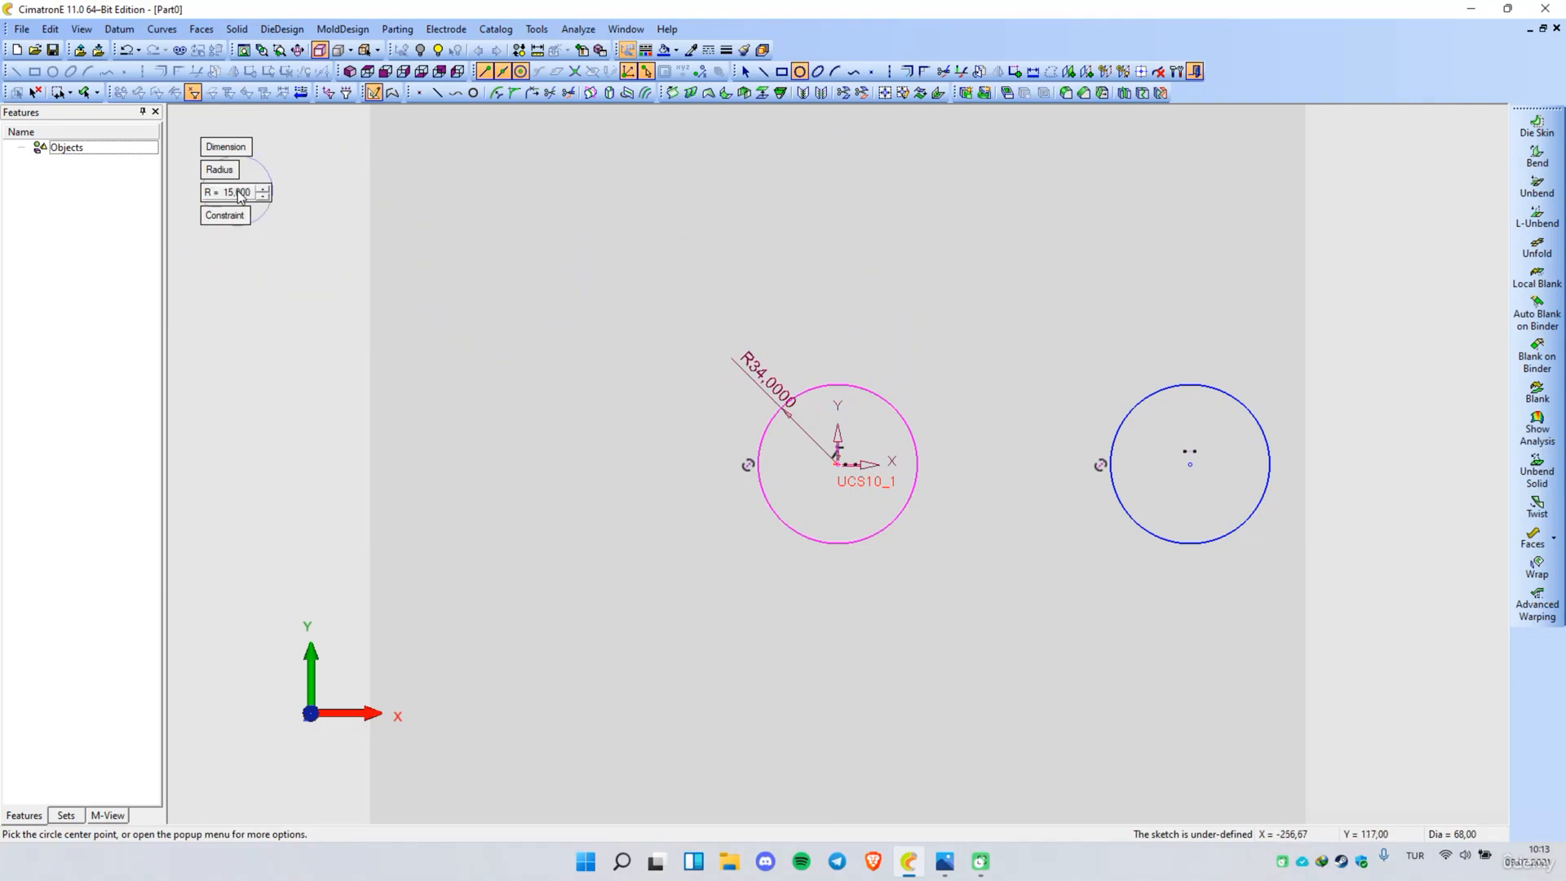
left_click(839, 463)
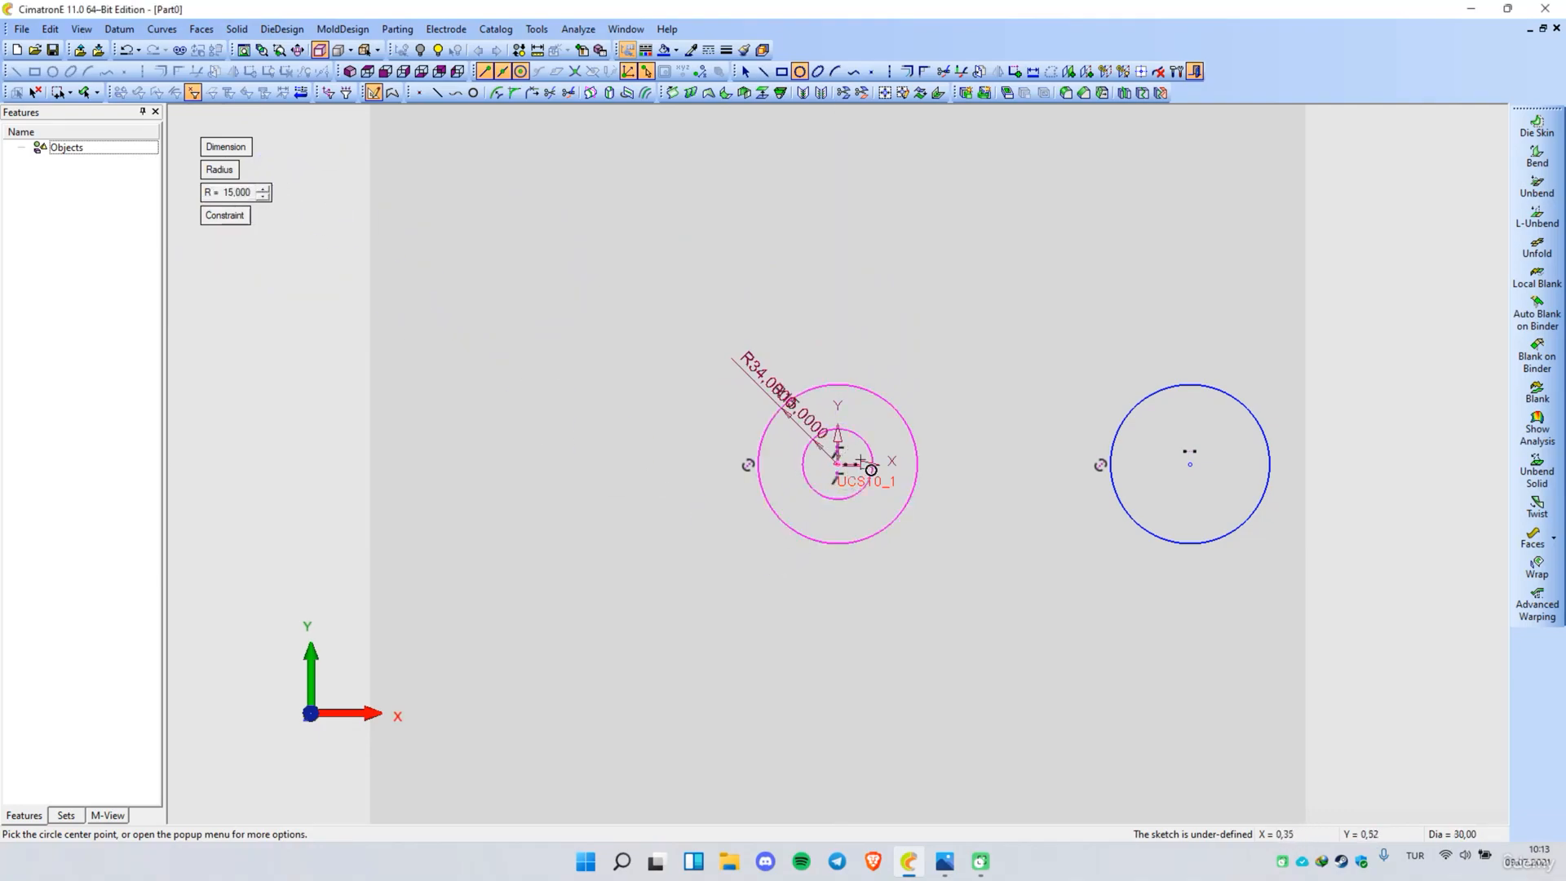
left_click(1190, 464)
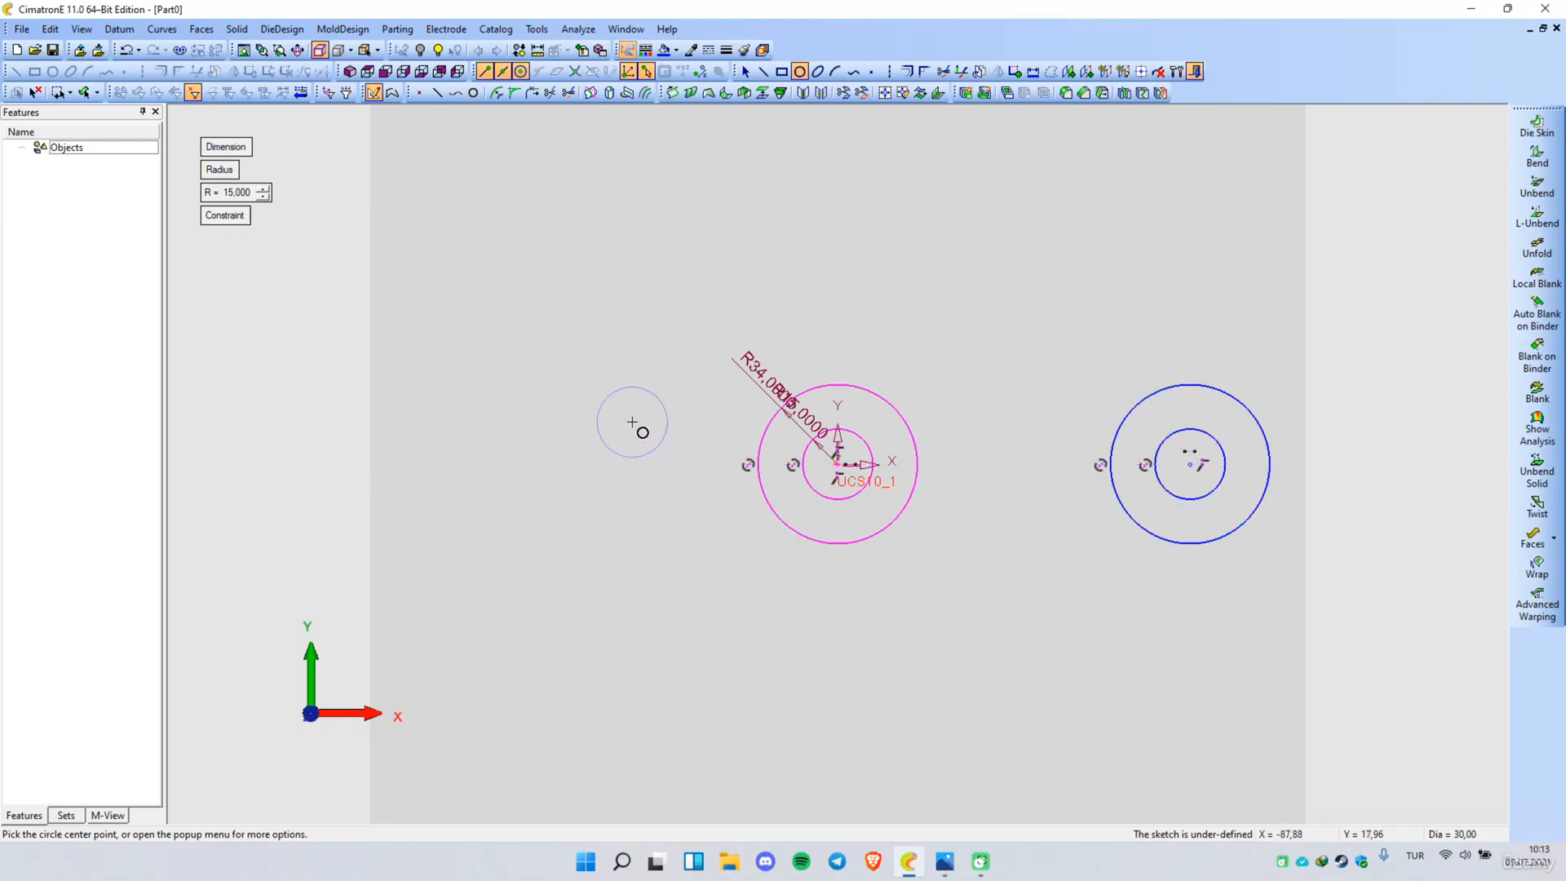
middle_click(599, 397)
Step: Dimension the horizontal distance between the two circle centres and set it to 108 mm
right_click(553, 350)
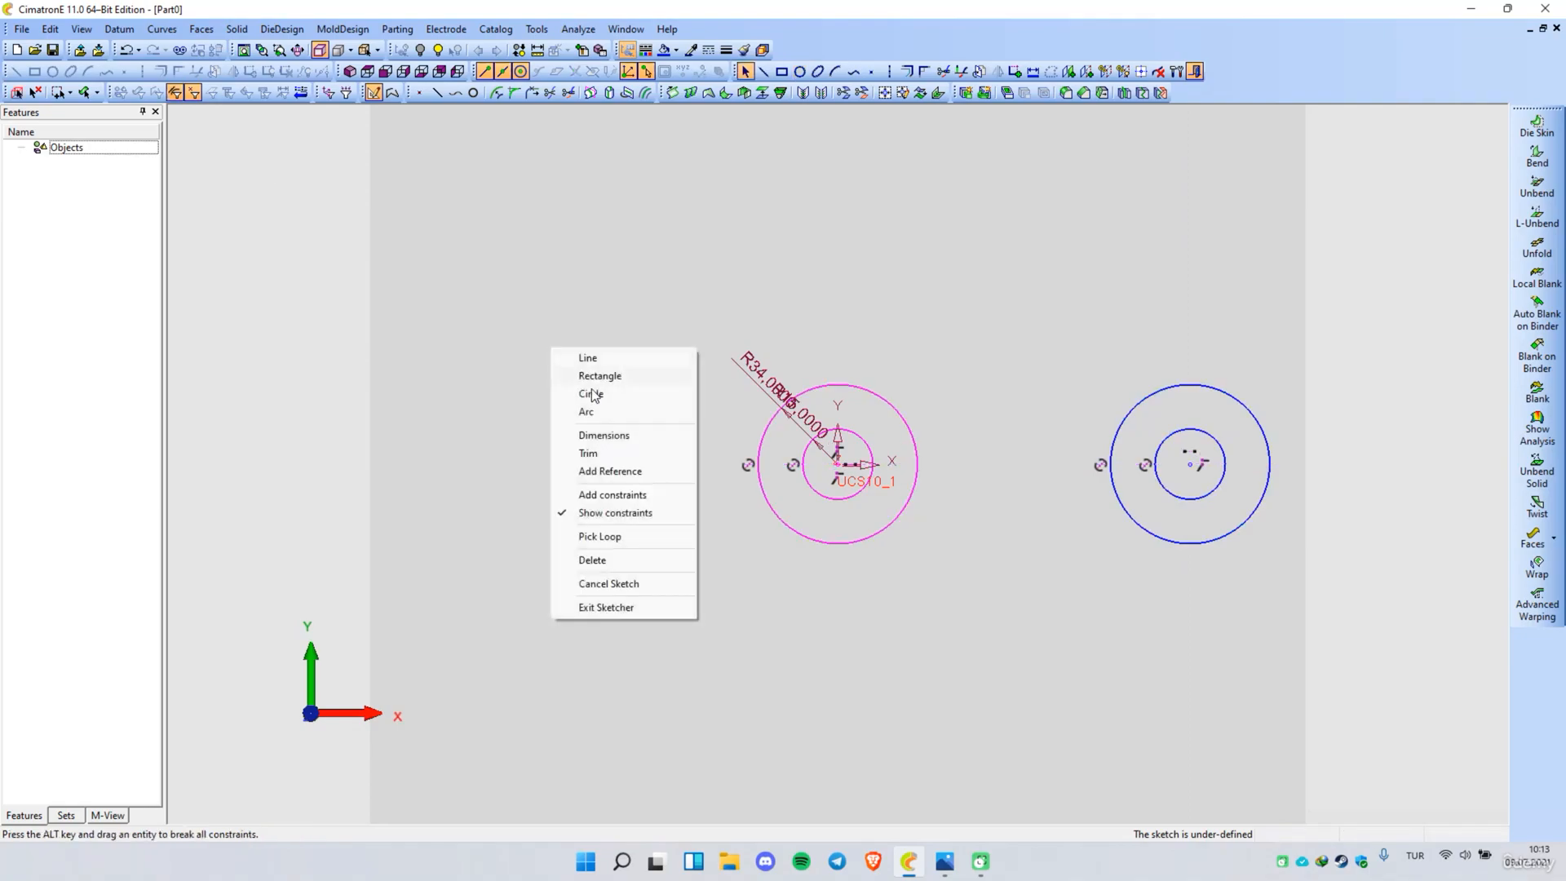
left_click(621, 440)
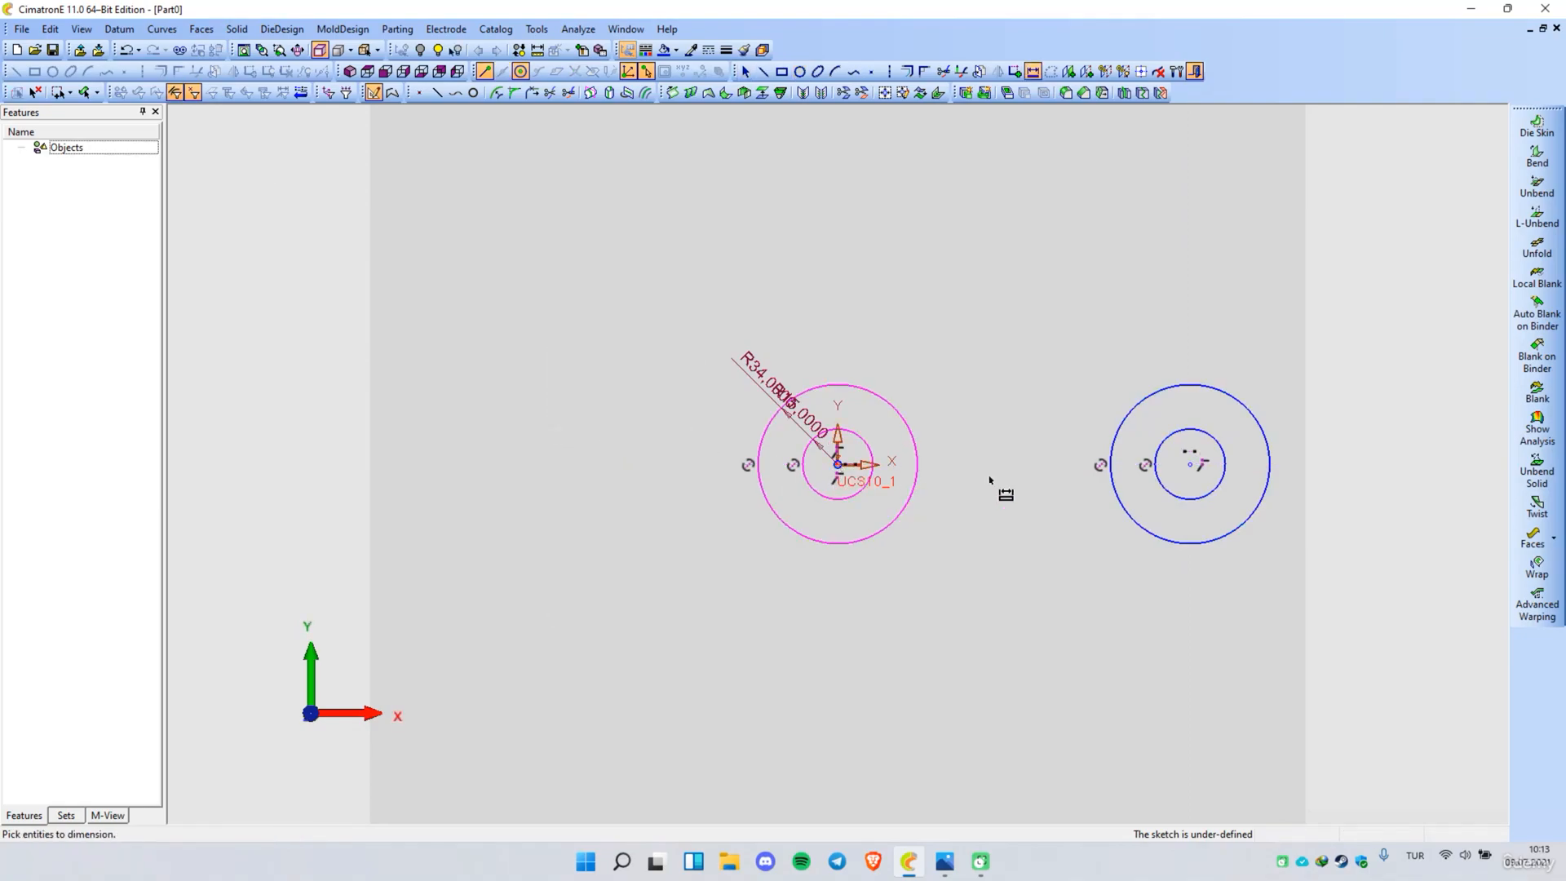
left_click(1182, 472)
left_click(1056, 622)
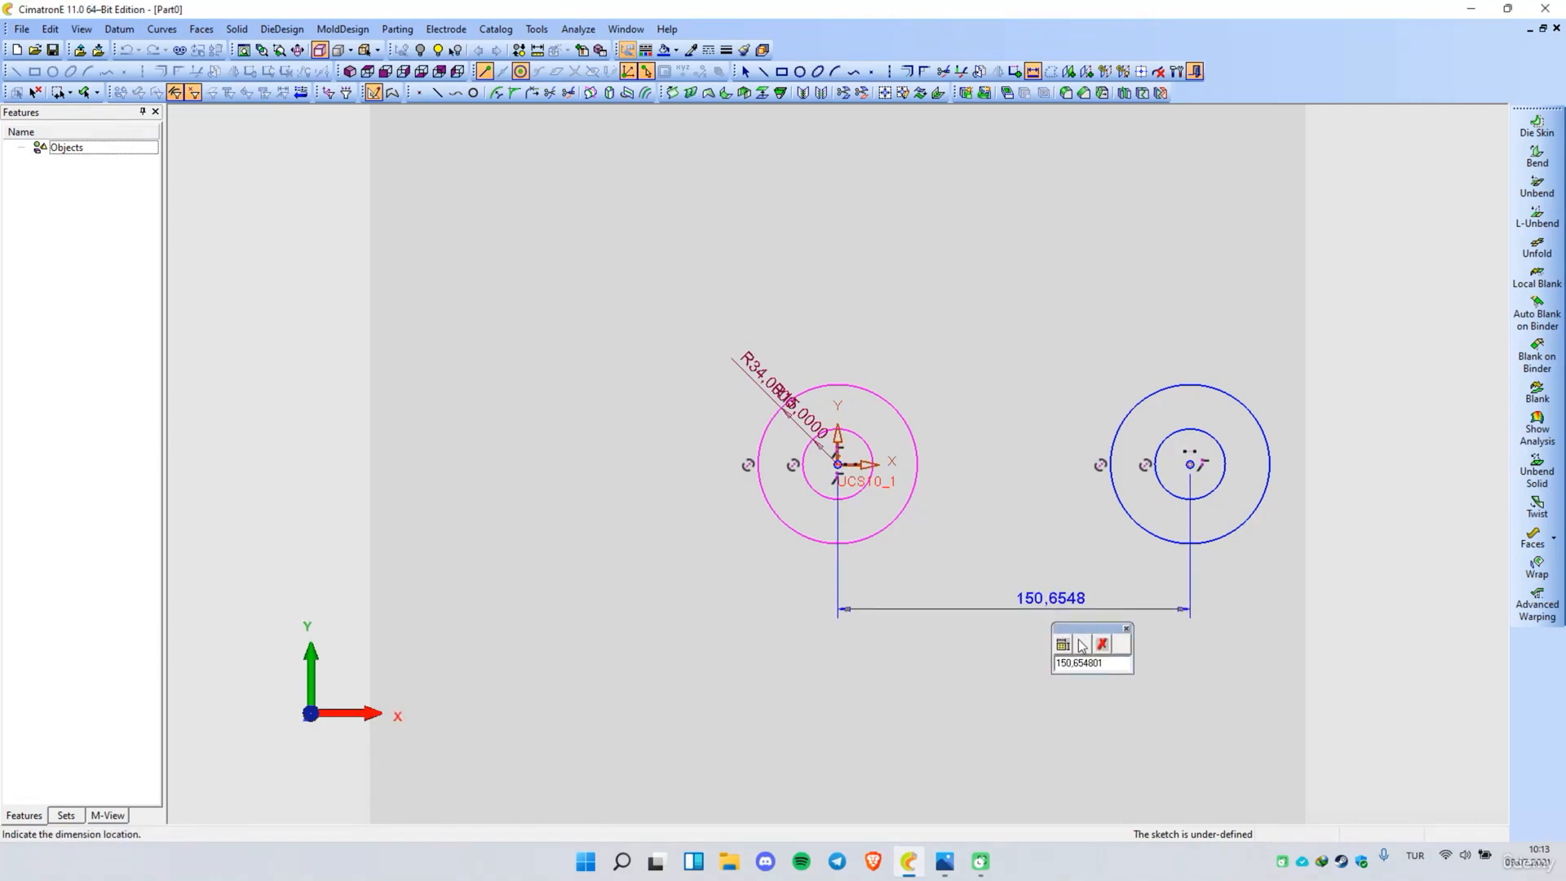
double_click(1079, 666)
type("10")
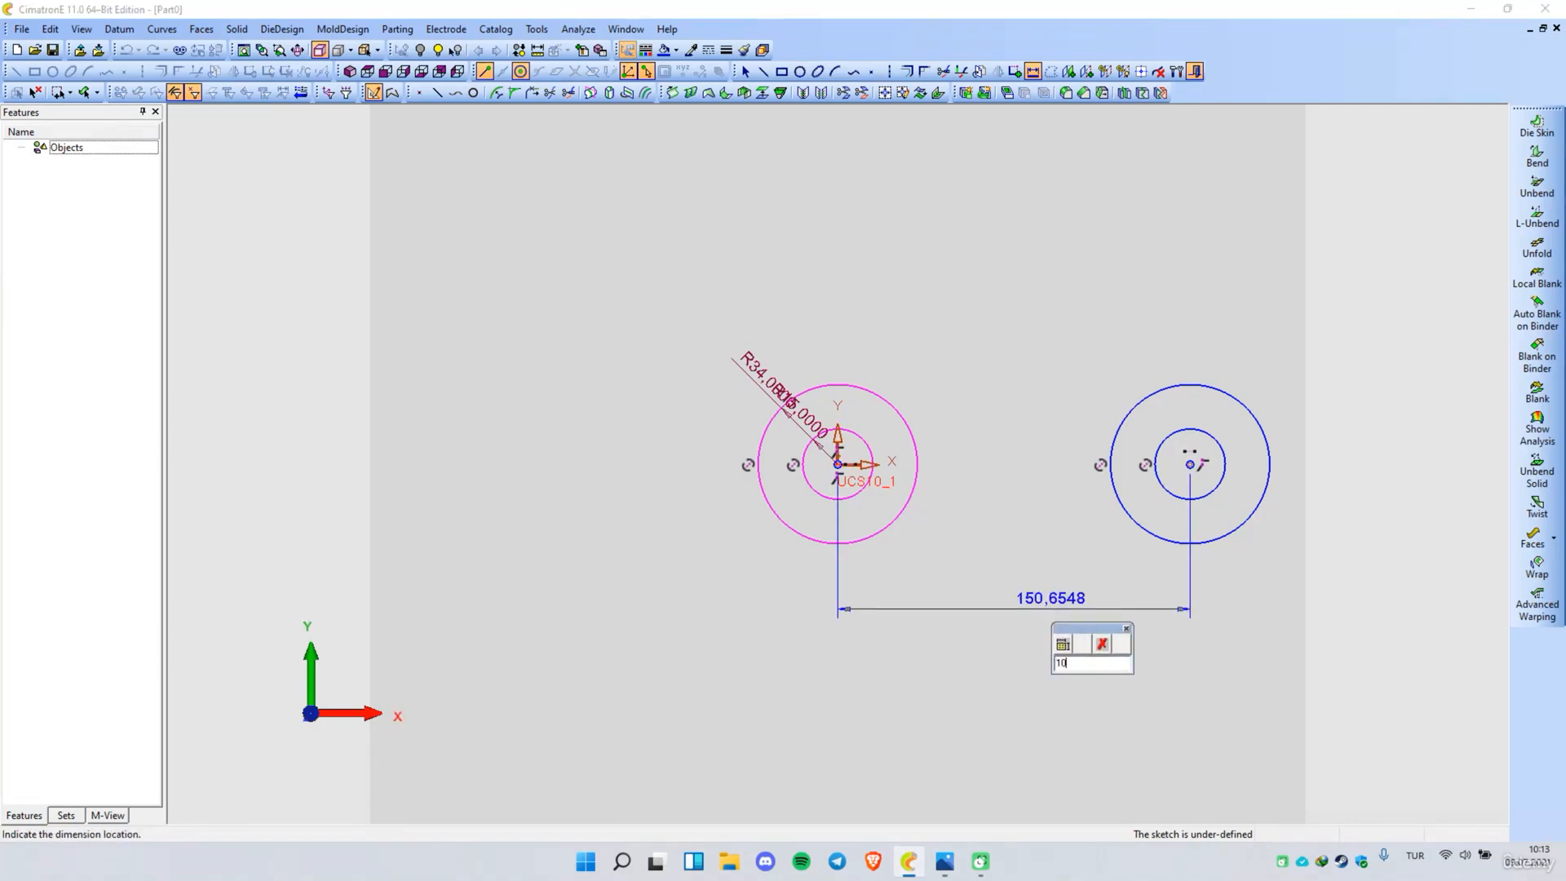
type("8")
key("Return")
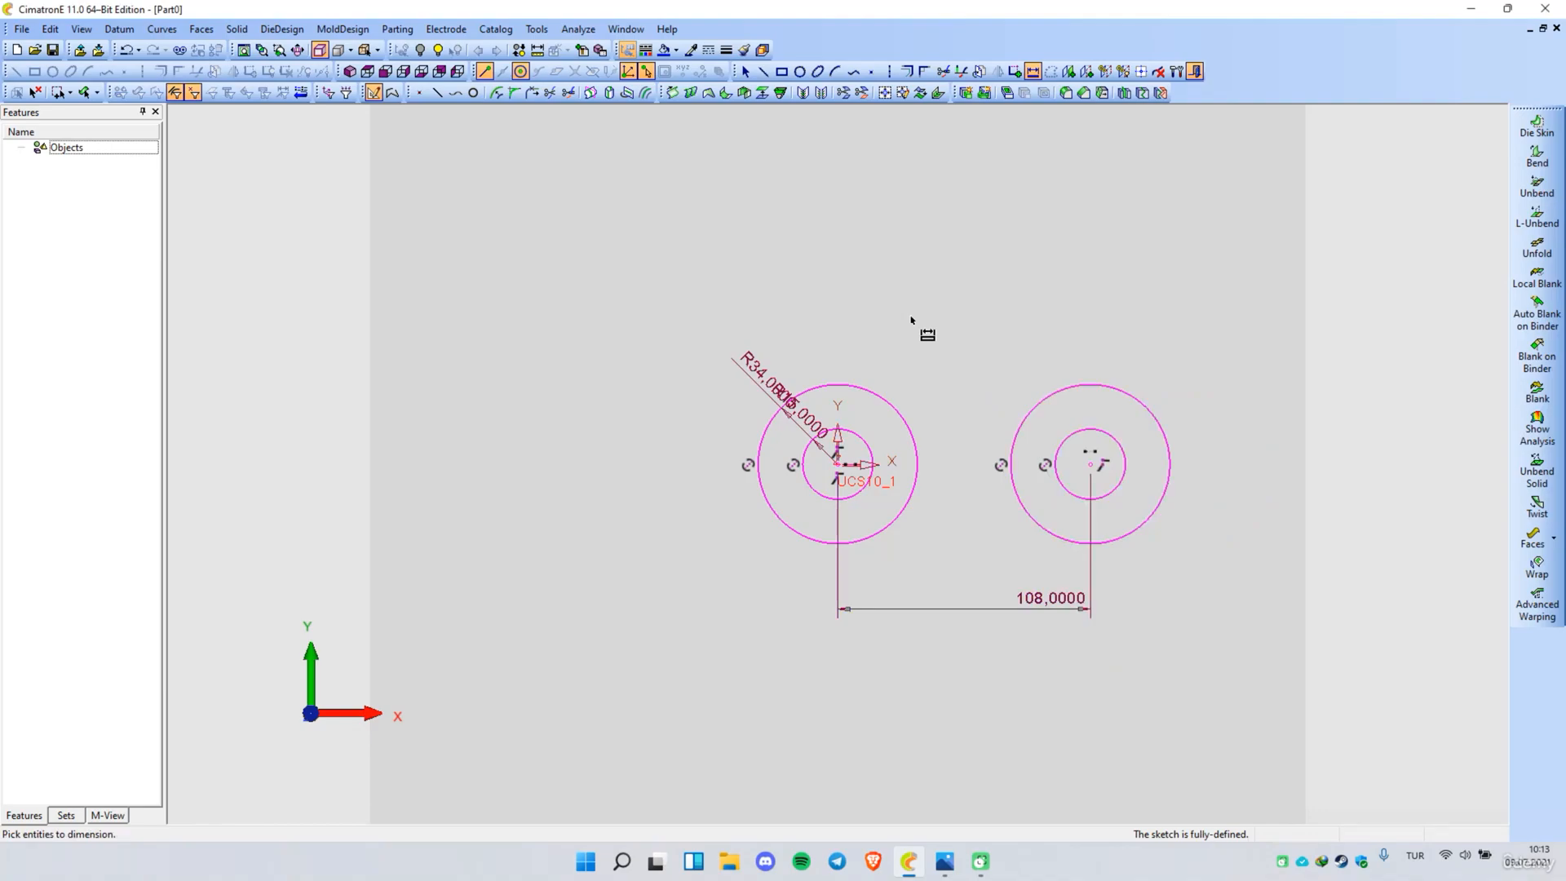
Step: Draw horizontal tangent lines joining the upper and lower points of the two 34 mm radius circles
right_click(911, 294)
left_click(936, 300)
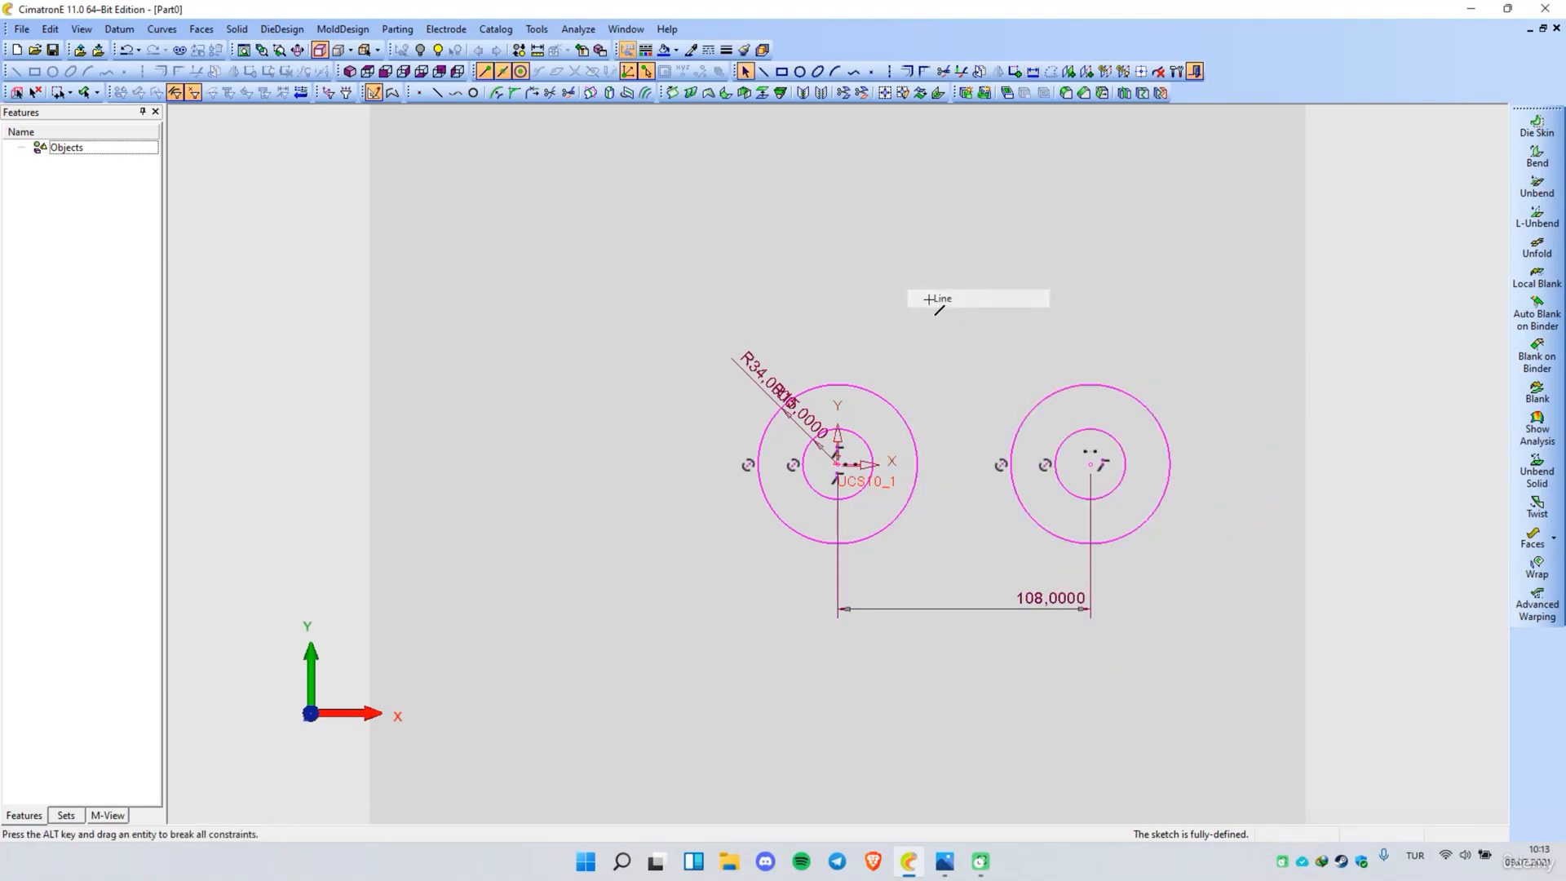
left_click(838, 385)
left_click(1090, 383)
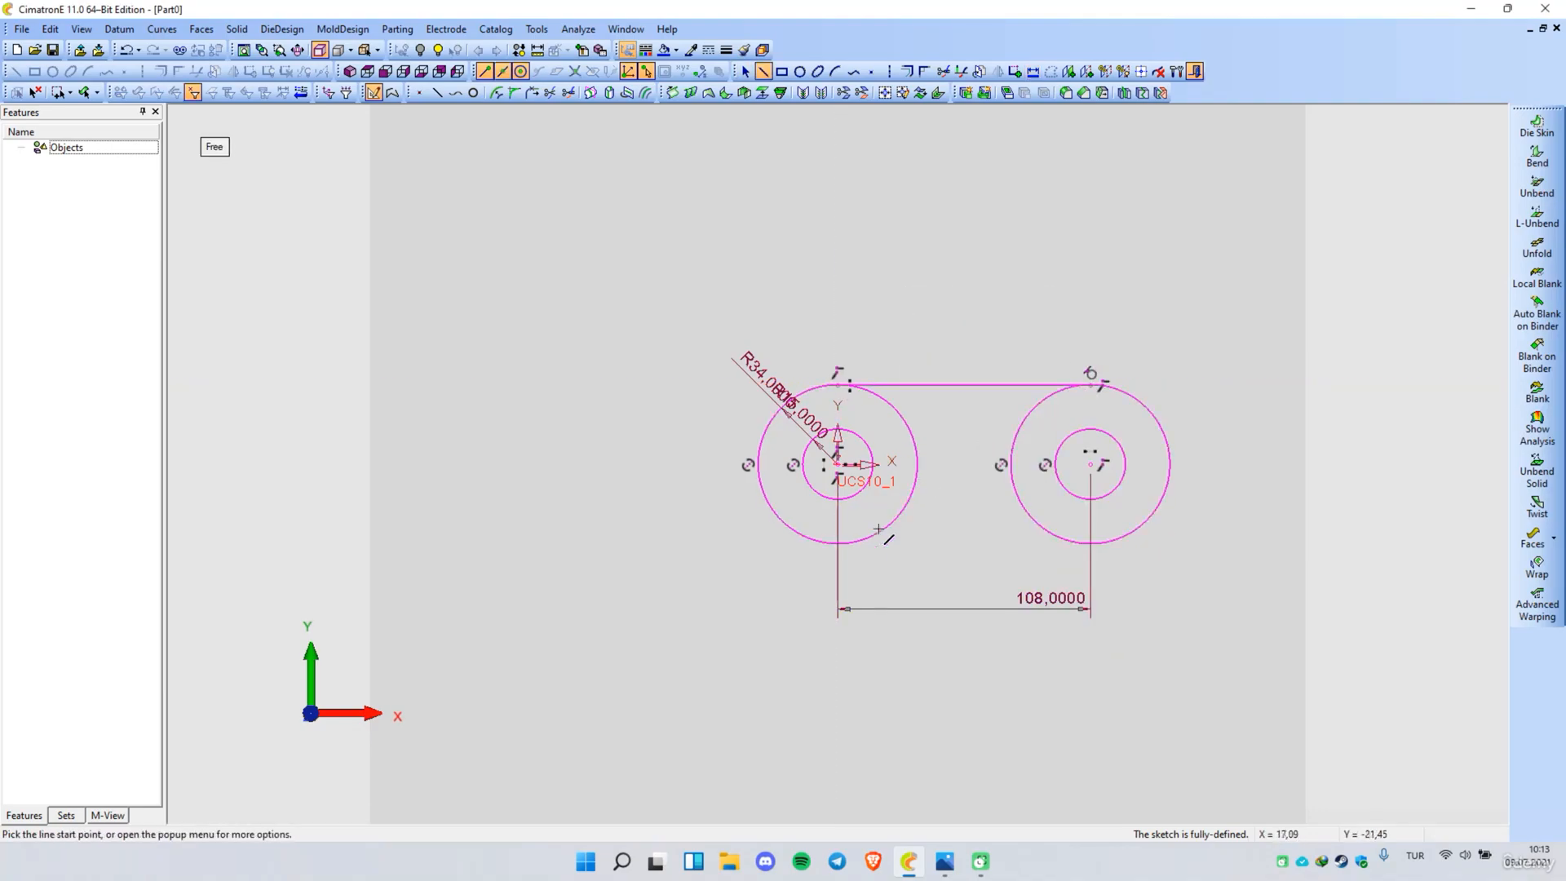
left_click(838, 541)
left_click(1091, 542)
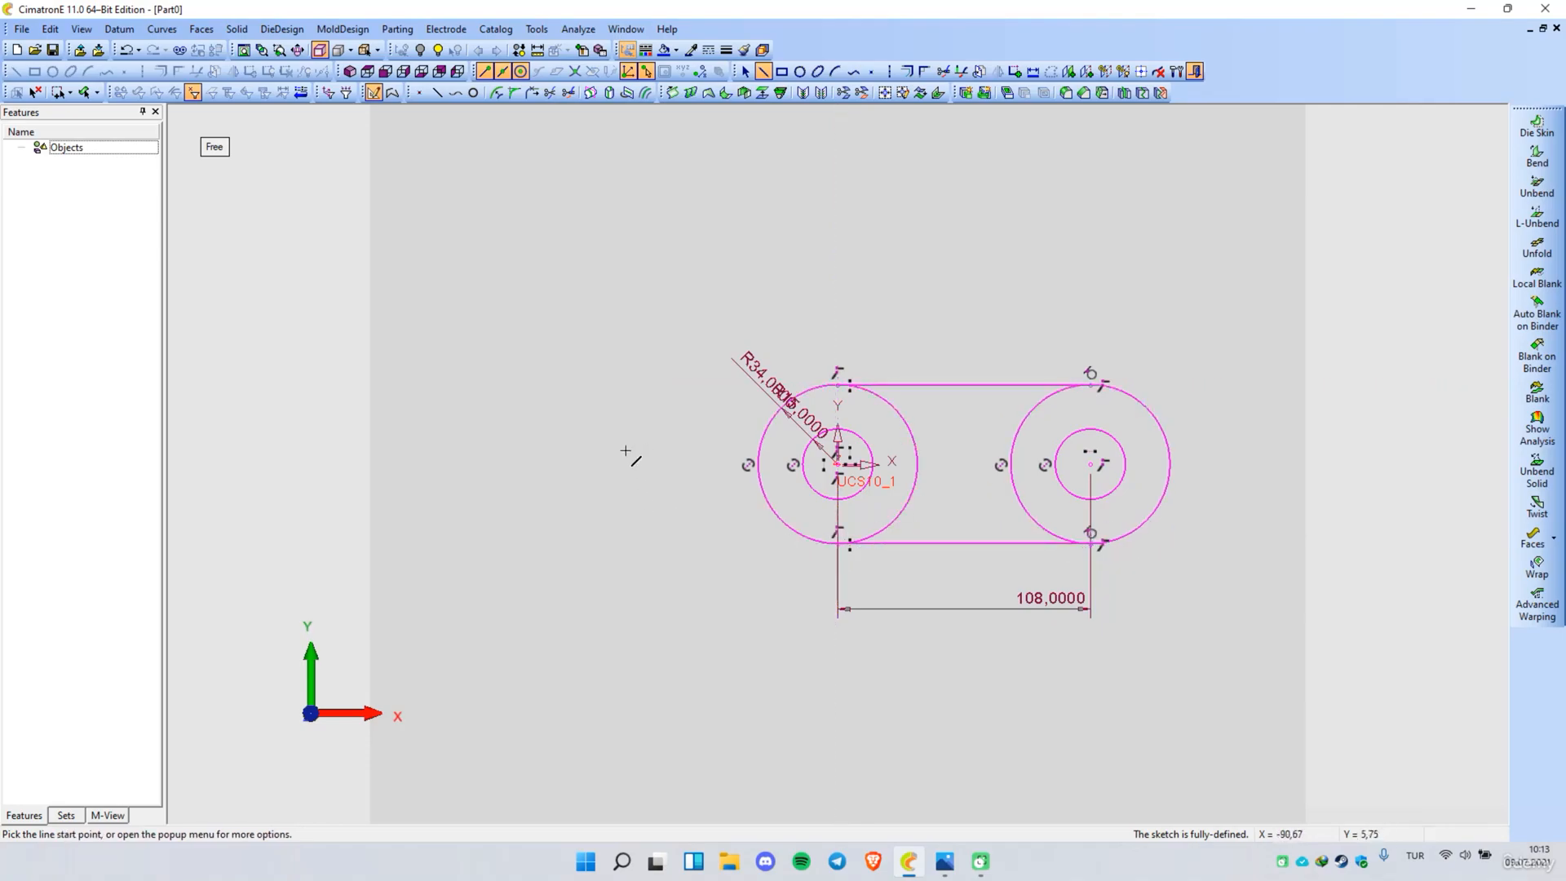
Step: Trim the inward-facing halves of the two large circles to leave a slot-shaped outer outline
right_click(516, 383)
left_click(553, 488)
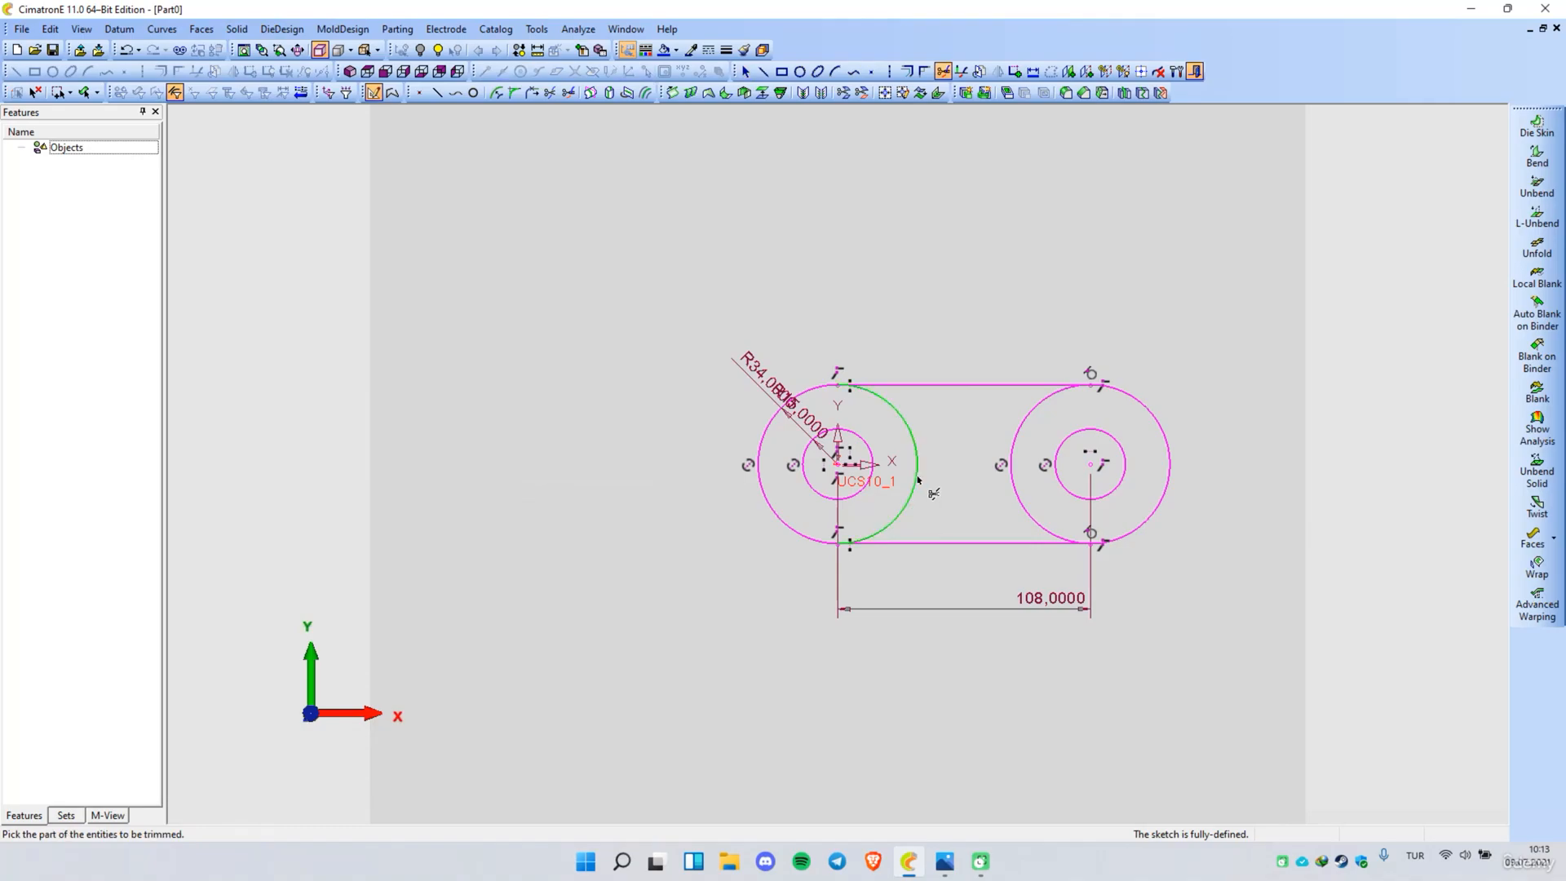
left_click(1015, 493)
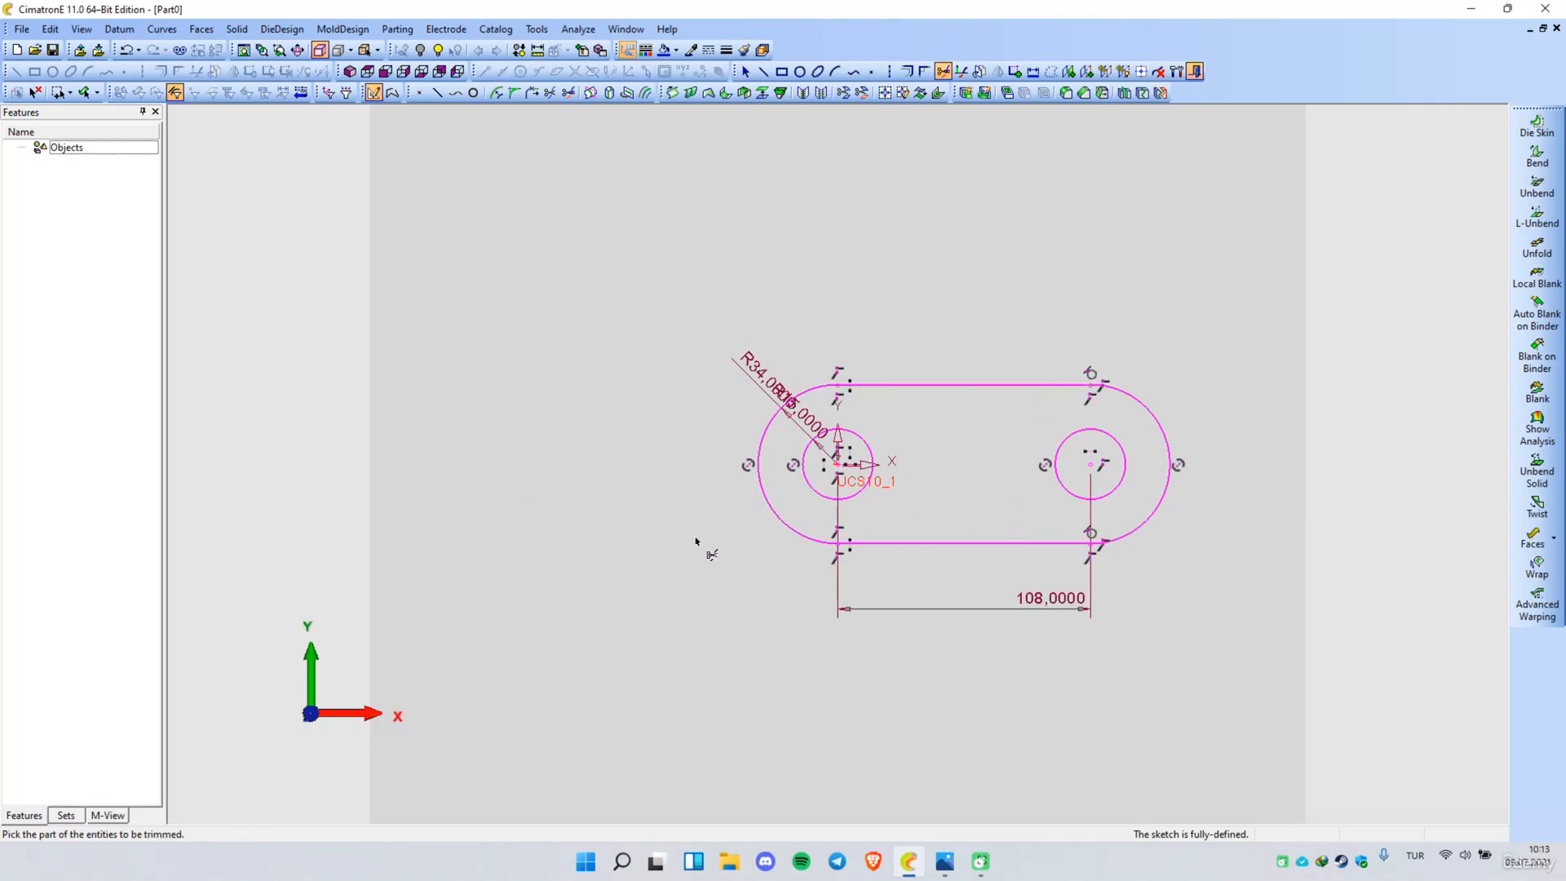
Step: Draw horizontal tangent lines joining the upper and lower points of the two 15 mm radius circles
right_click(650, 424)
left_click(659, 427)
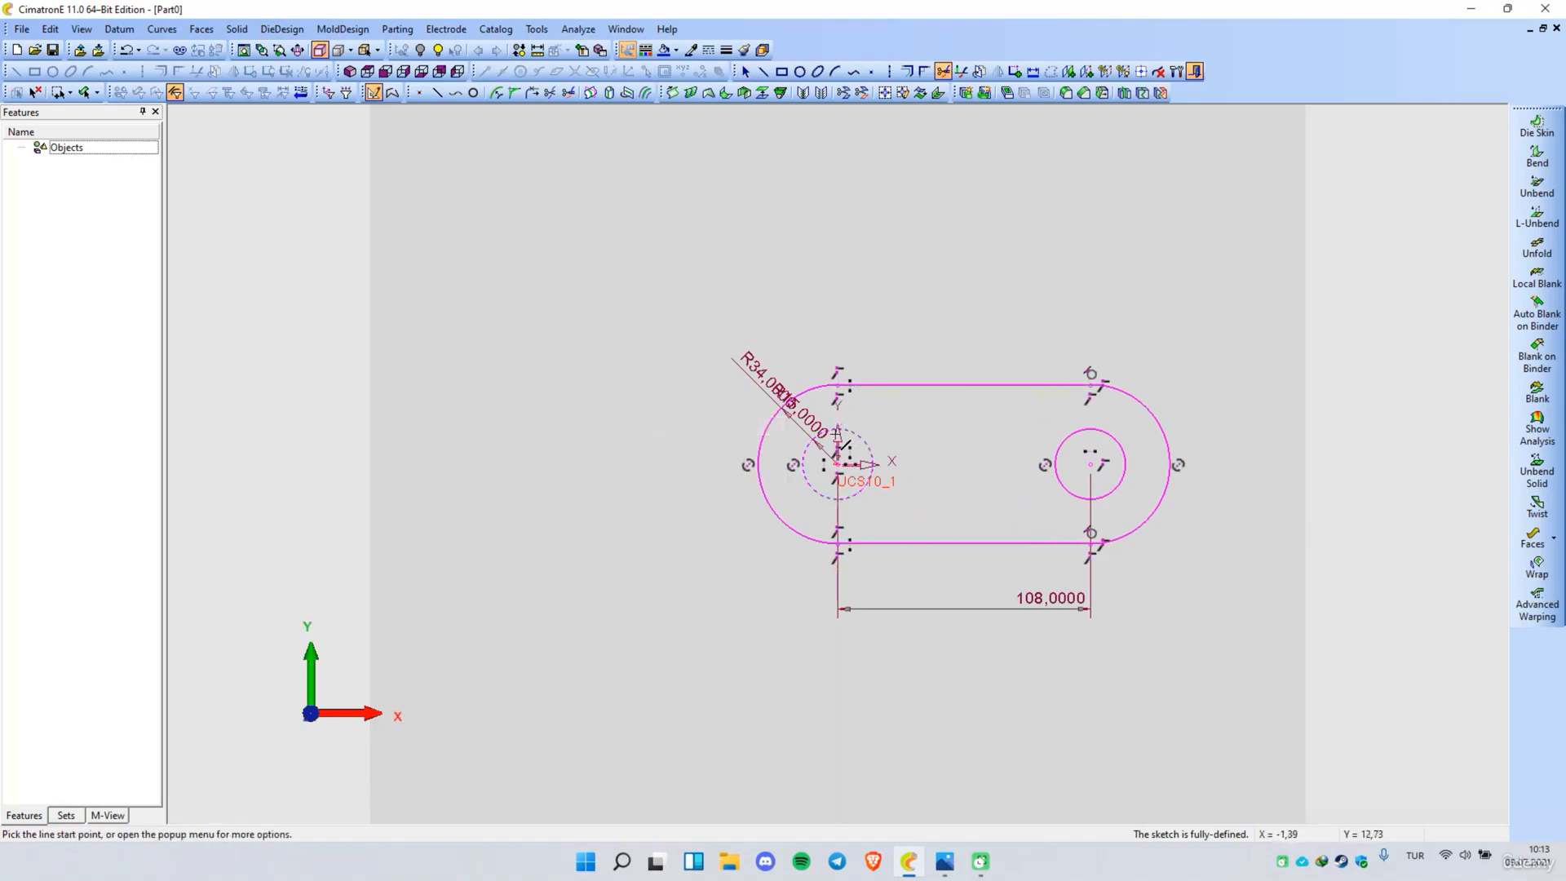
left_click(838, 428)
left_click(1091, 429)
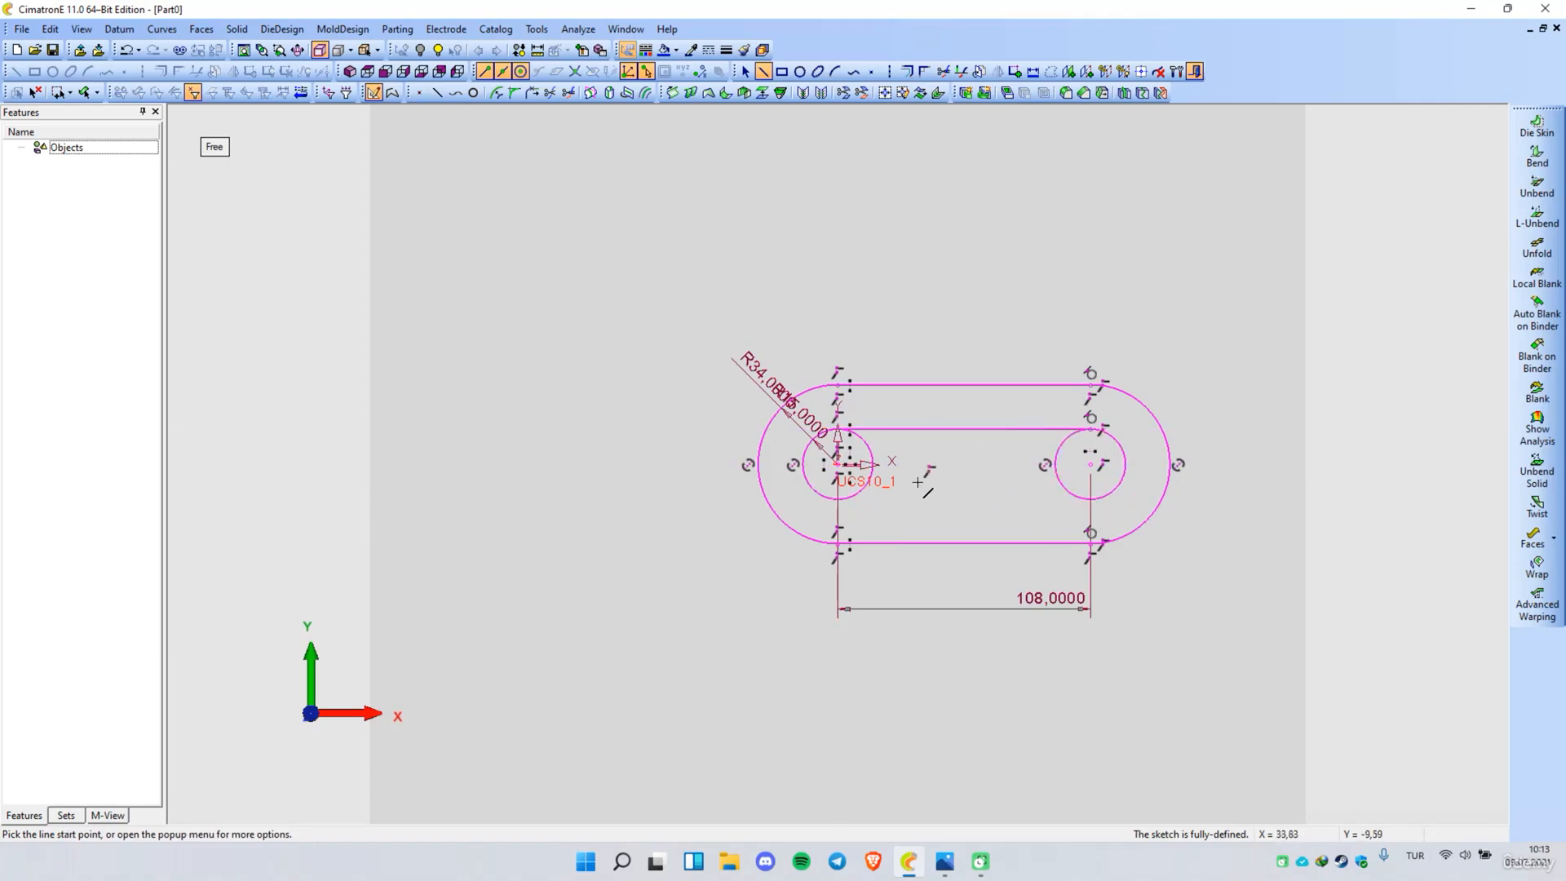
left_click(839, 498)
left_click(1091, 499)
Step: Trim the inward-facing halves of the two small circles to leave a slot-shaped inner outline
right_click(551, 361)
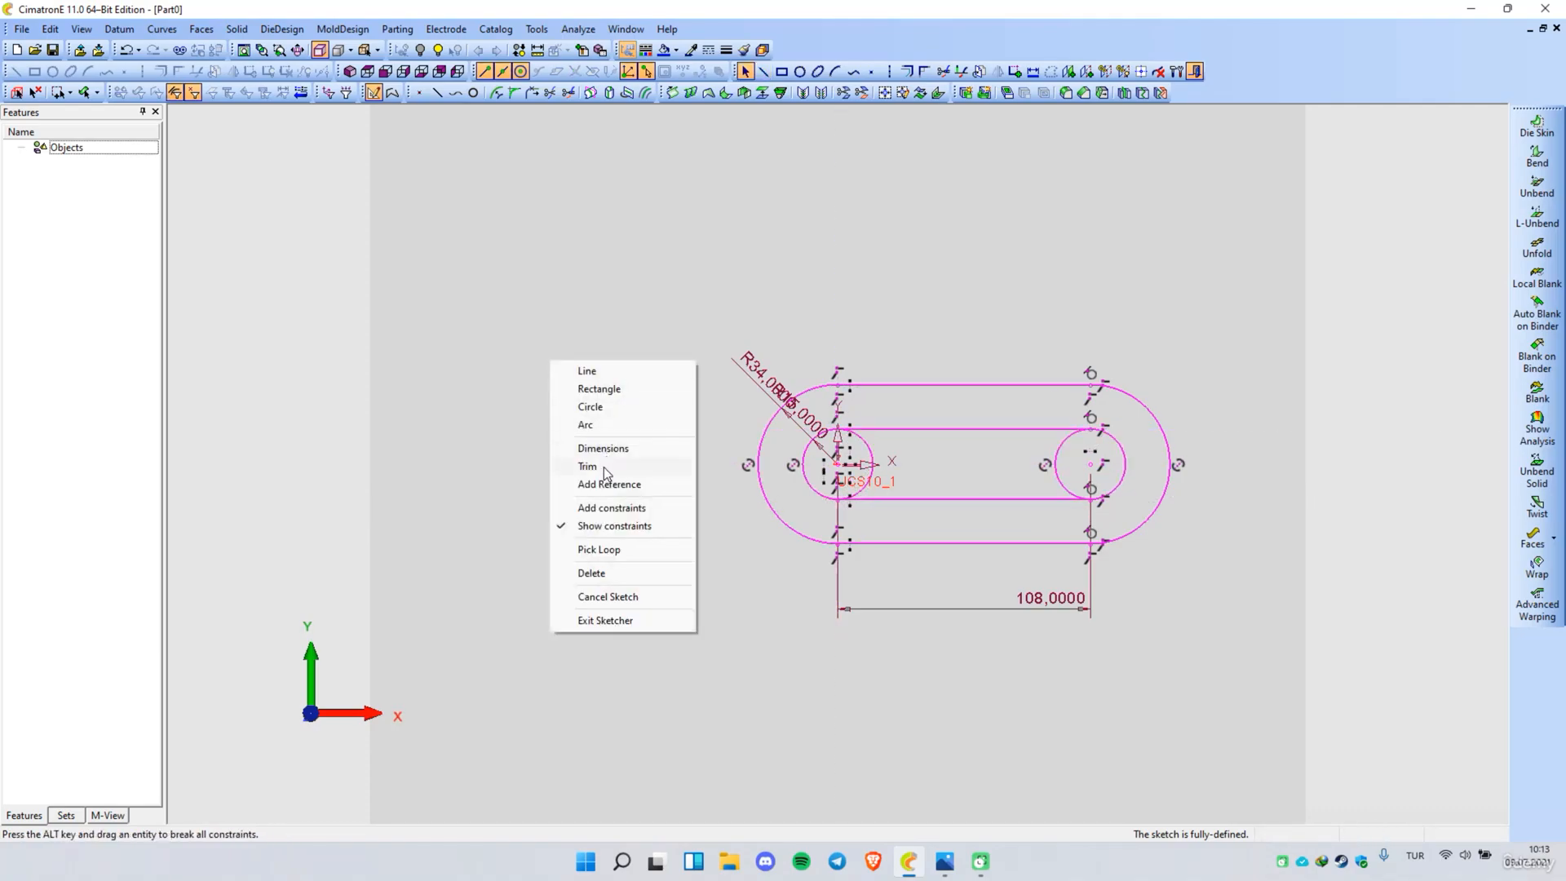
left_click(588, 467)
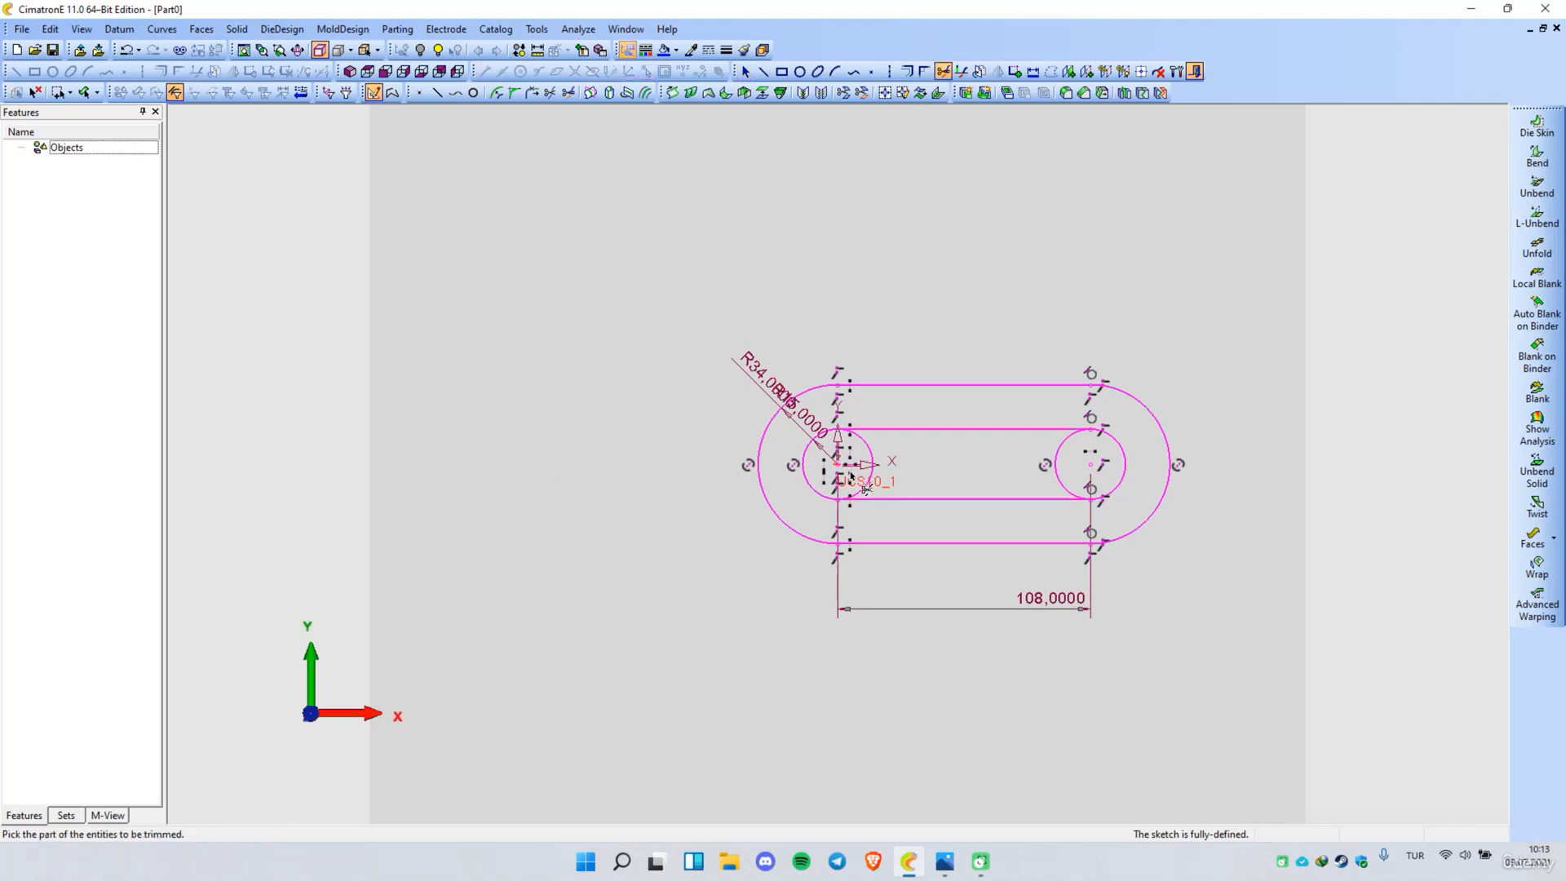
left_click(1062, 483)
middle_click(540, 445)
Step: Finish the sketch and extrude the slotted ring profile to one side by 52 mm
right_click(625, 349)
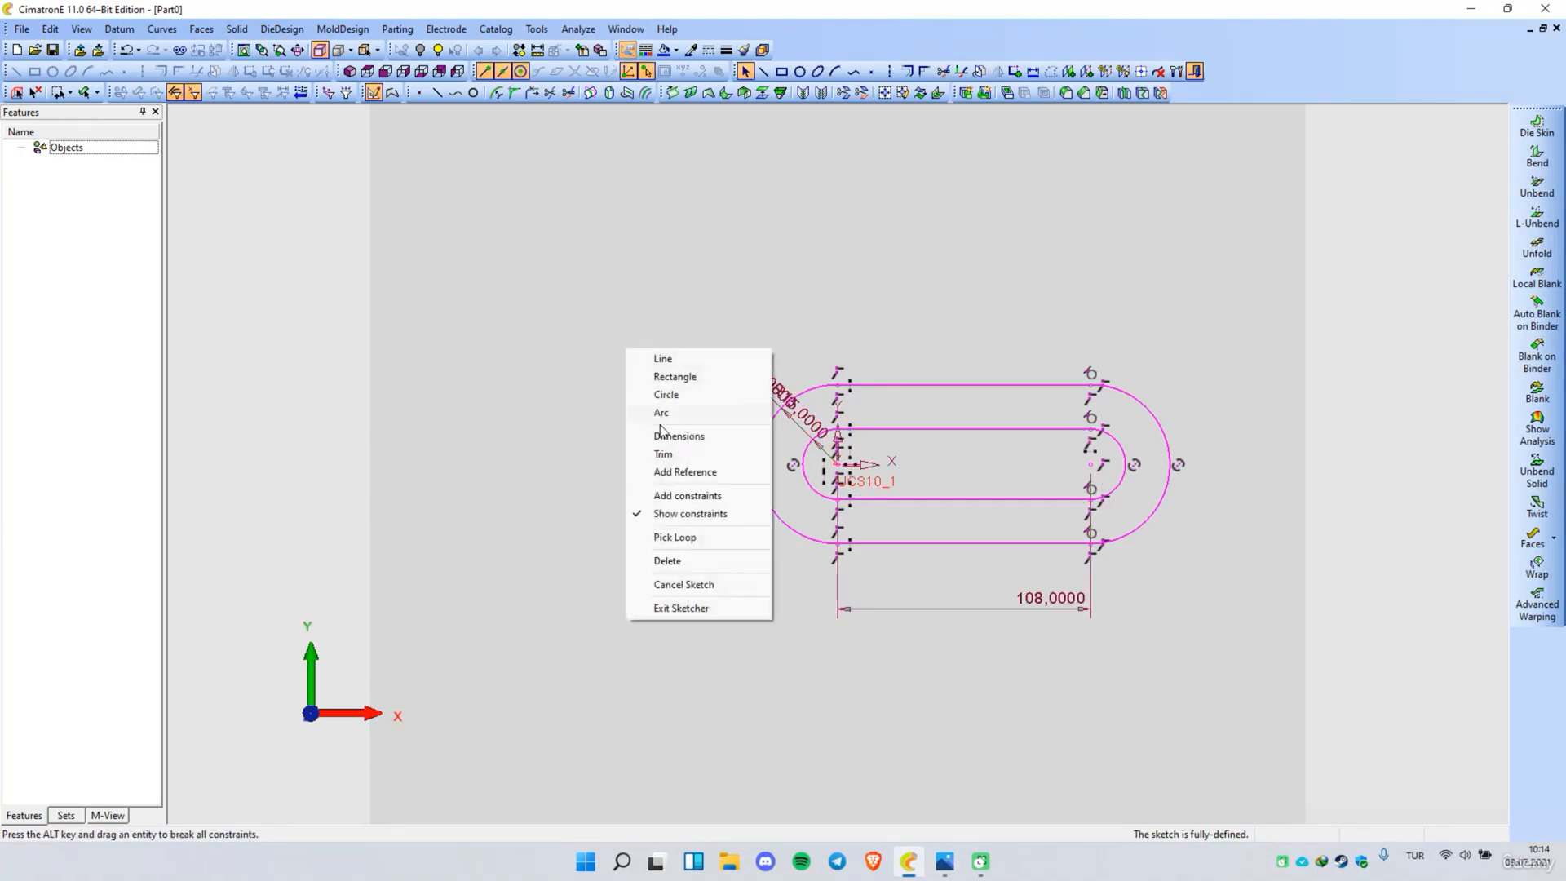
left_click(679, 610)
right_click(623, 380)
left_click(648, 392)
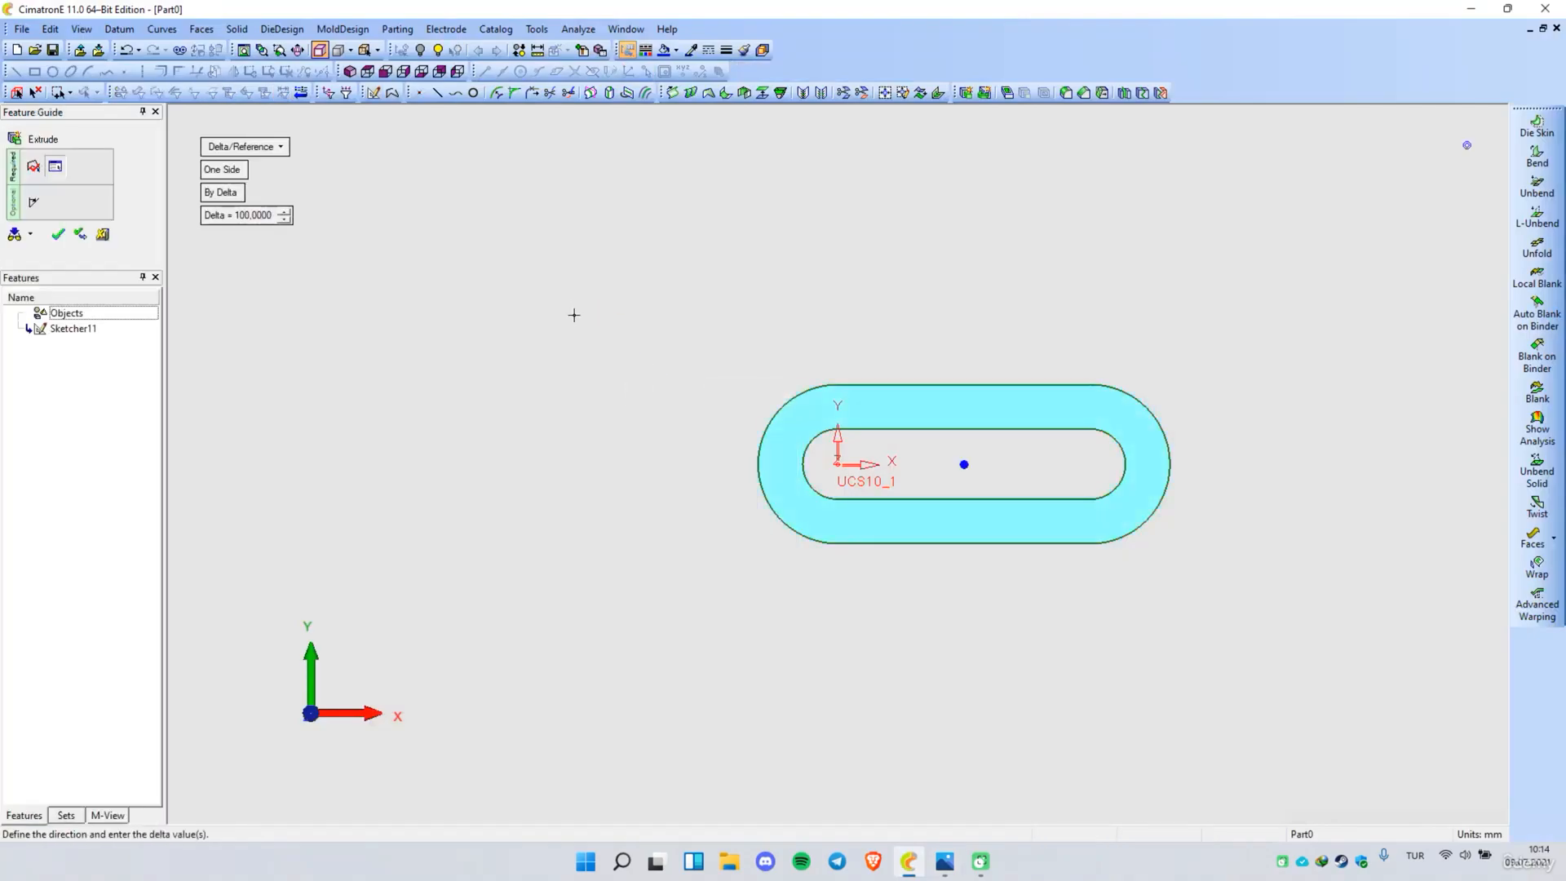
left_click(245, 215)
type("52")
key("Return")
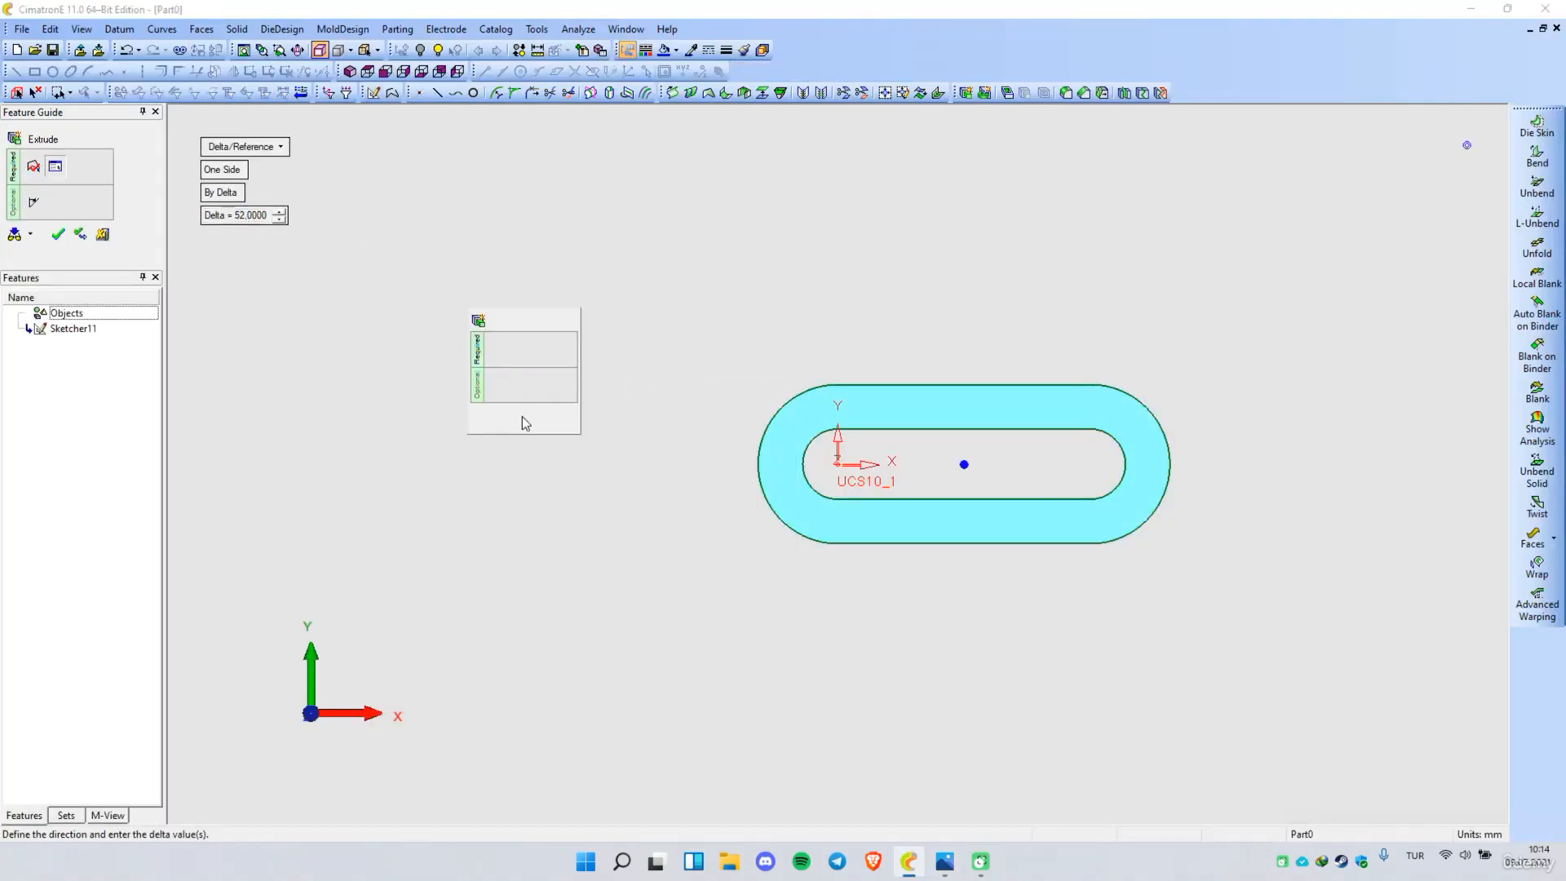
middle_click(522, 416)
middle_click_drag(836, 551, 794, 605)
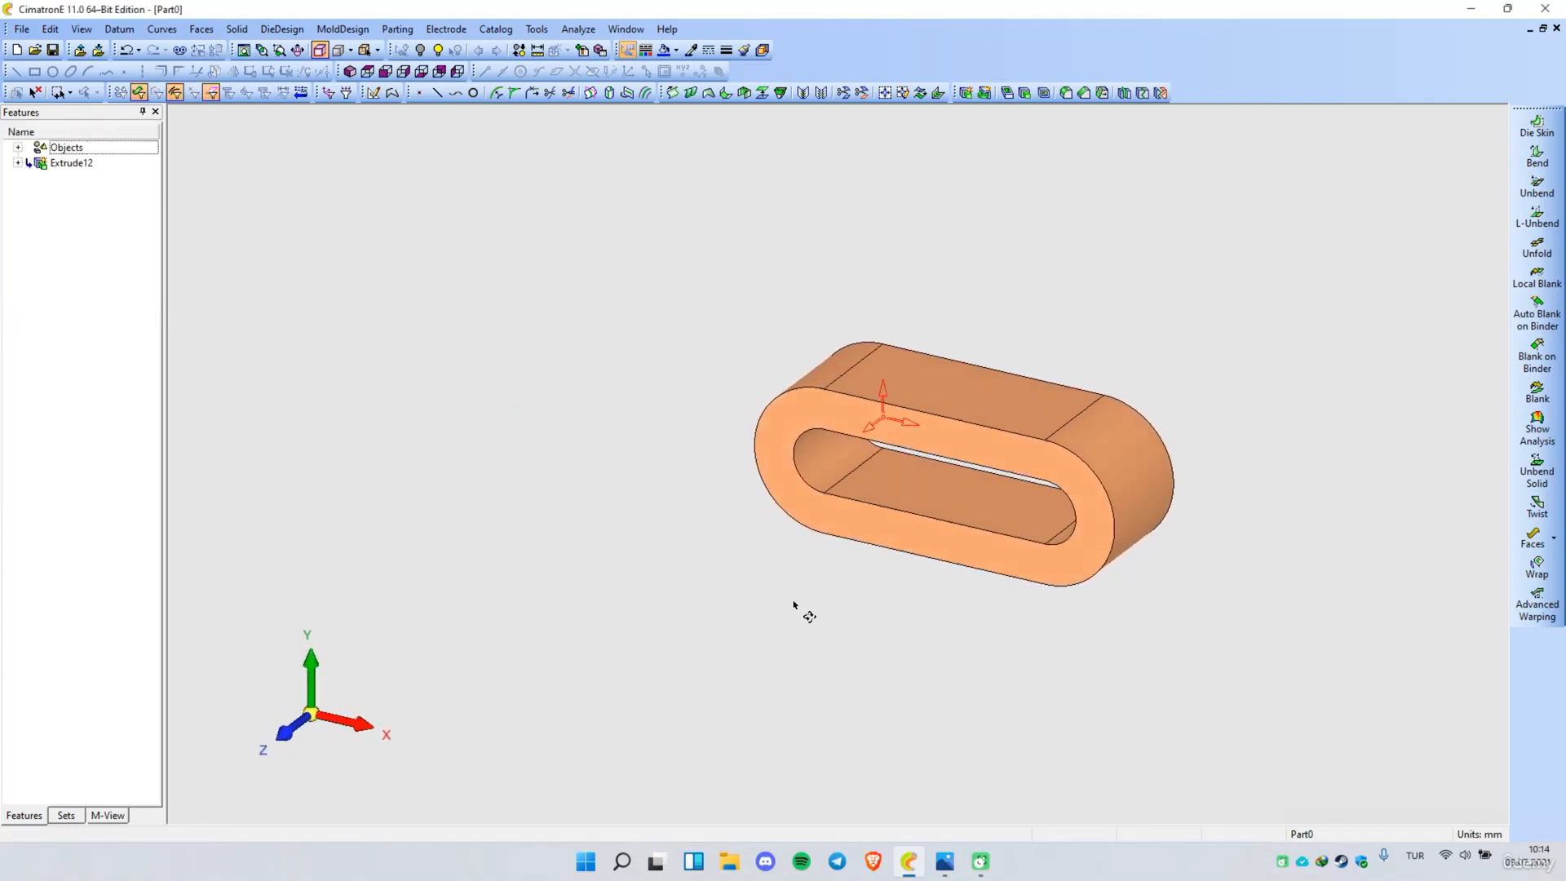
scroll(1073, 440, "up", 3)
middle_click_drag(930, 492, 937, 496)
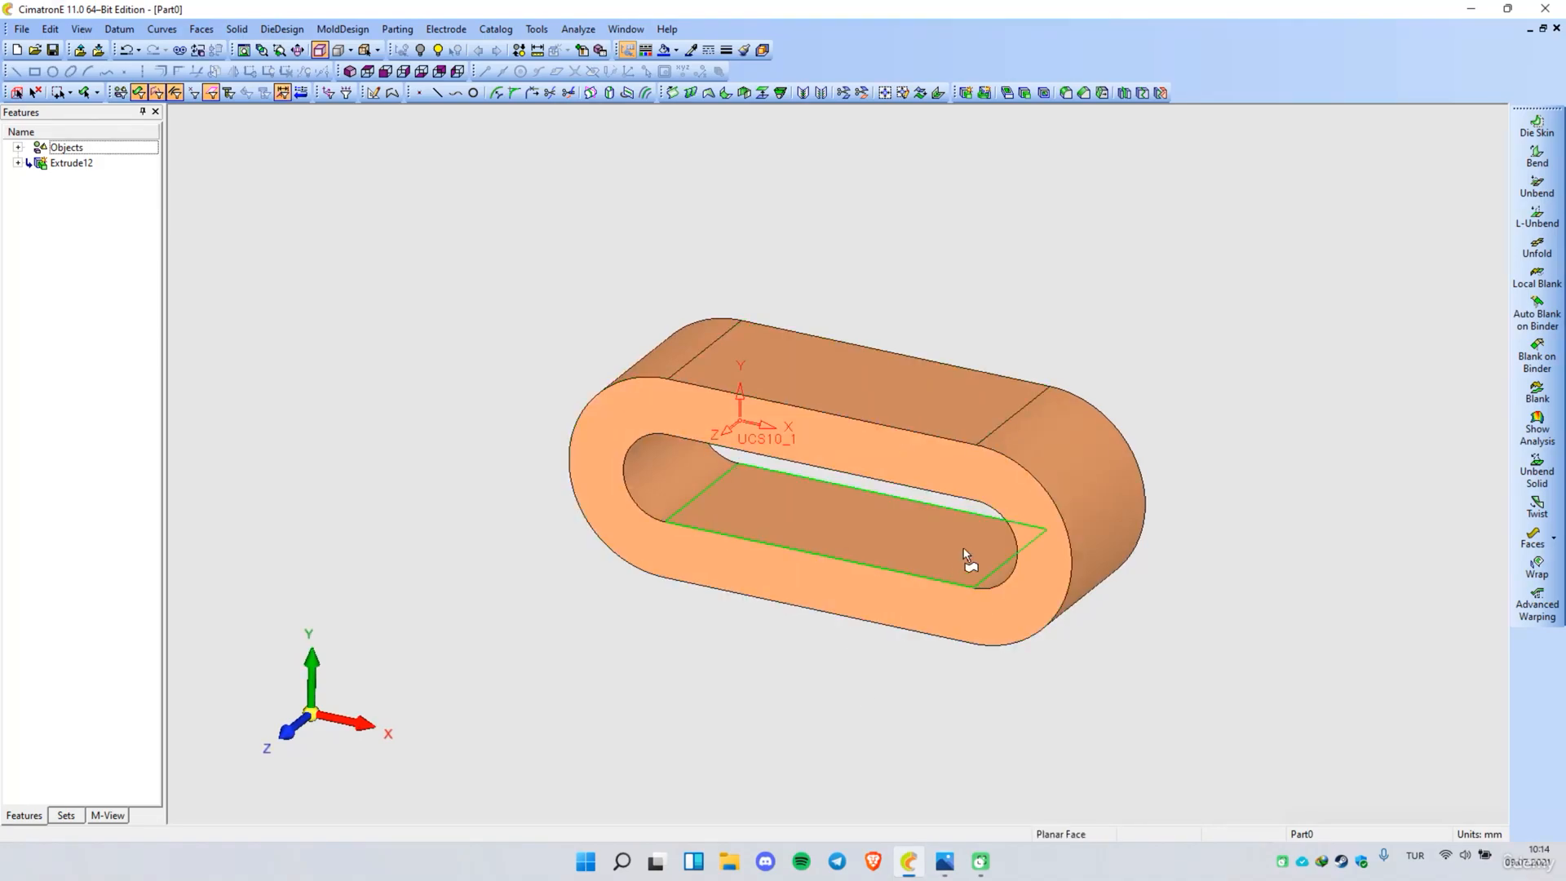
middle_click_drag(892, 633, 915, 504)
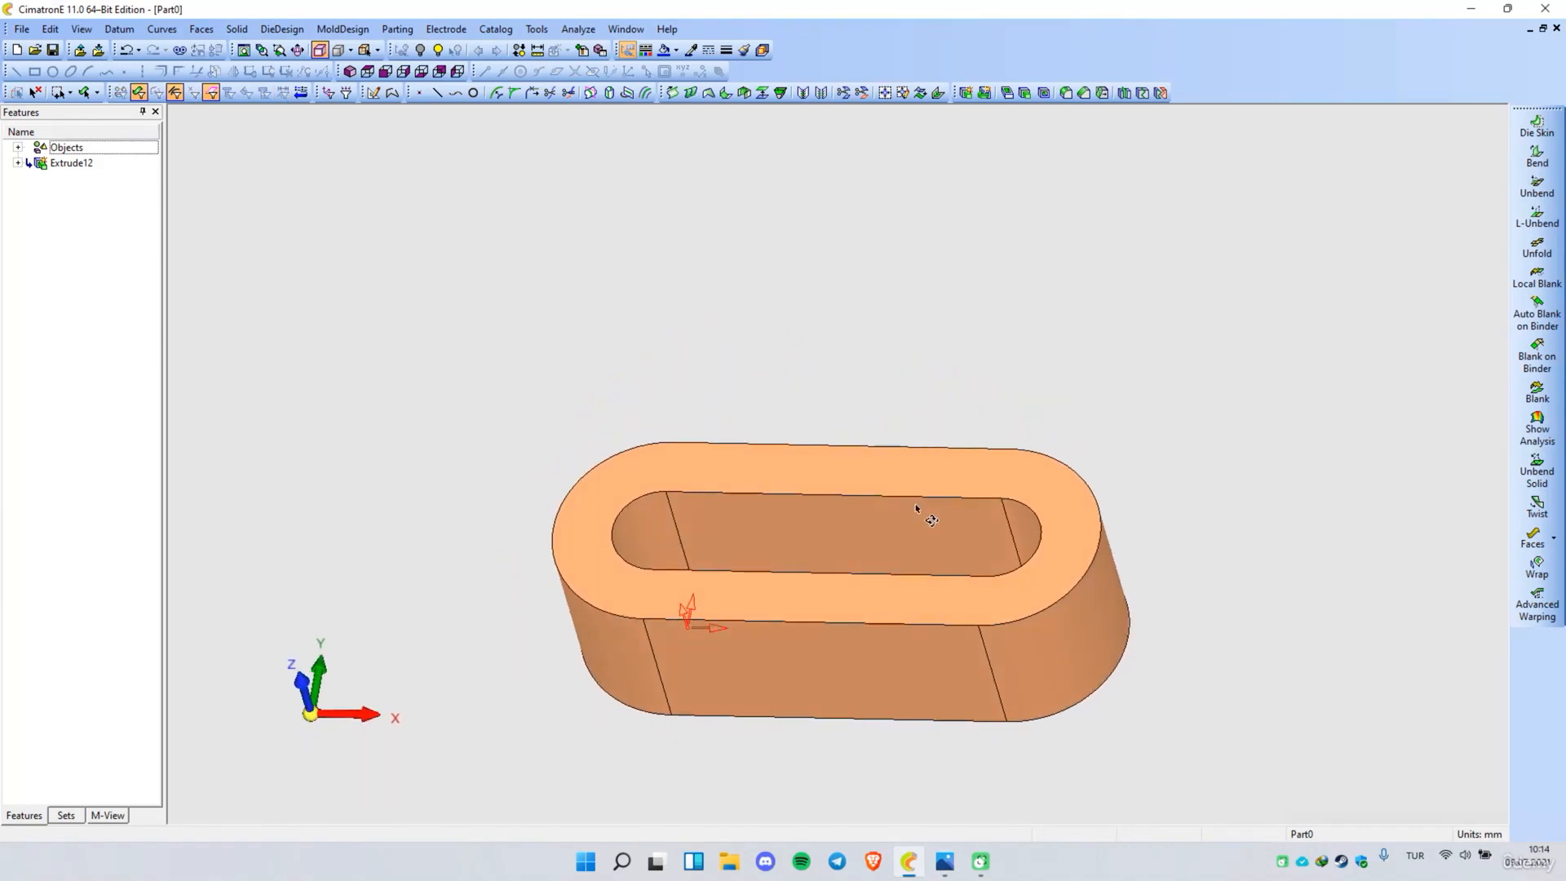
left_click(944, 464)
right_click(944, 468)
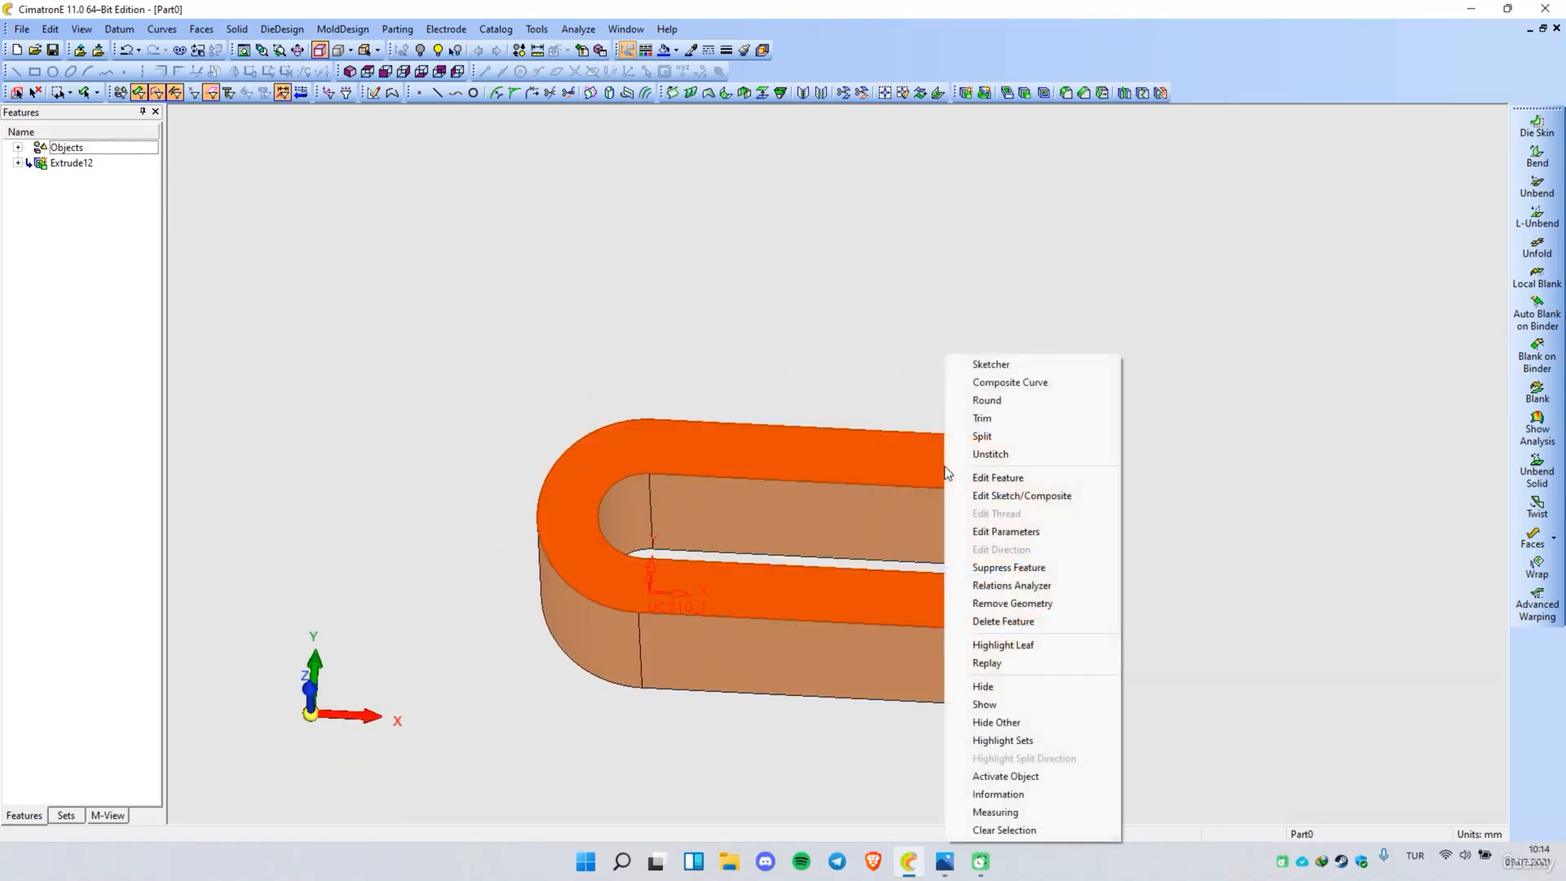
left_click(810, 333)
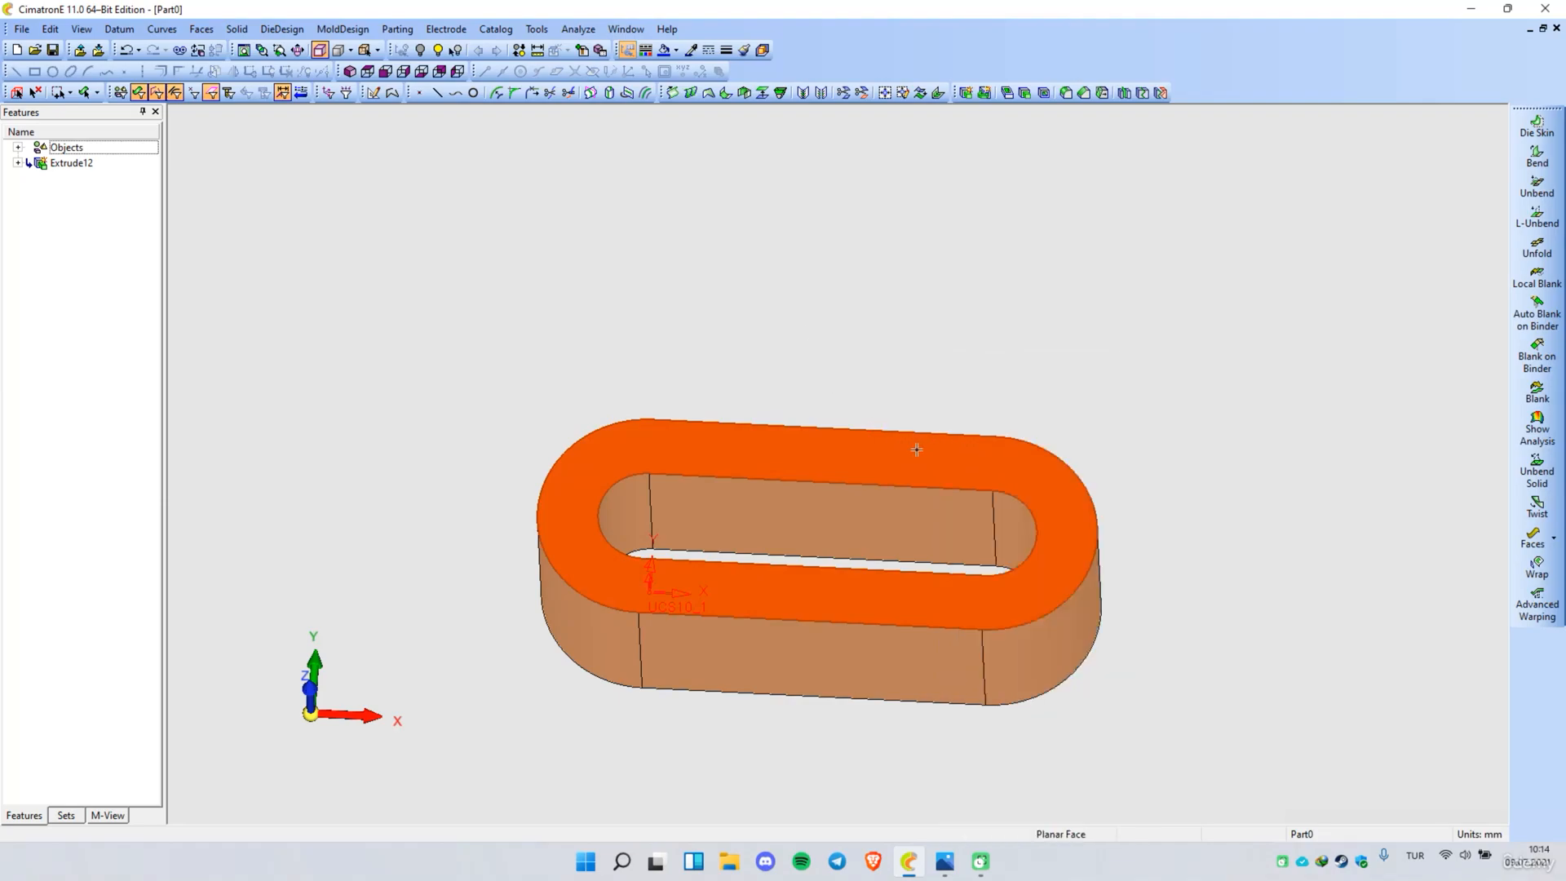
middle_click_drag(914, 426, 720, 510)
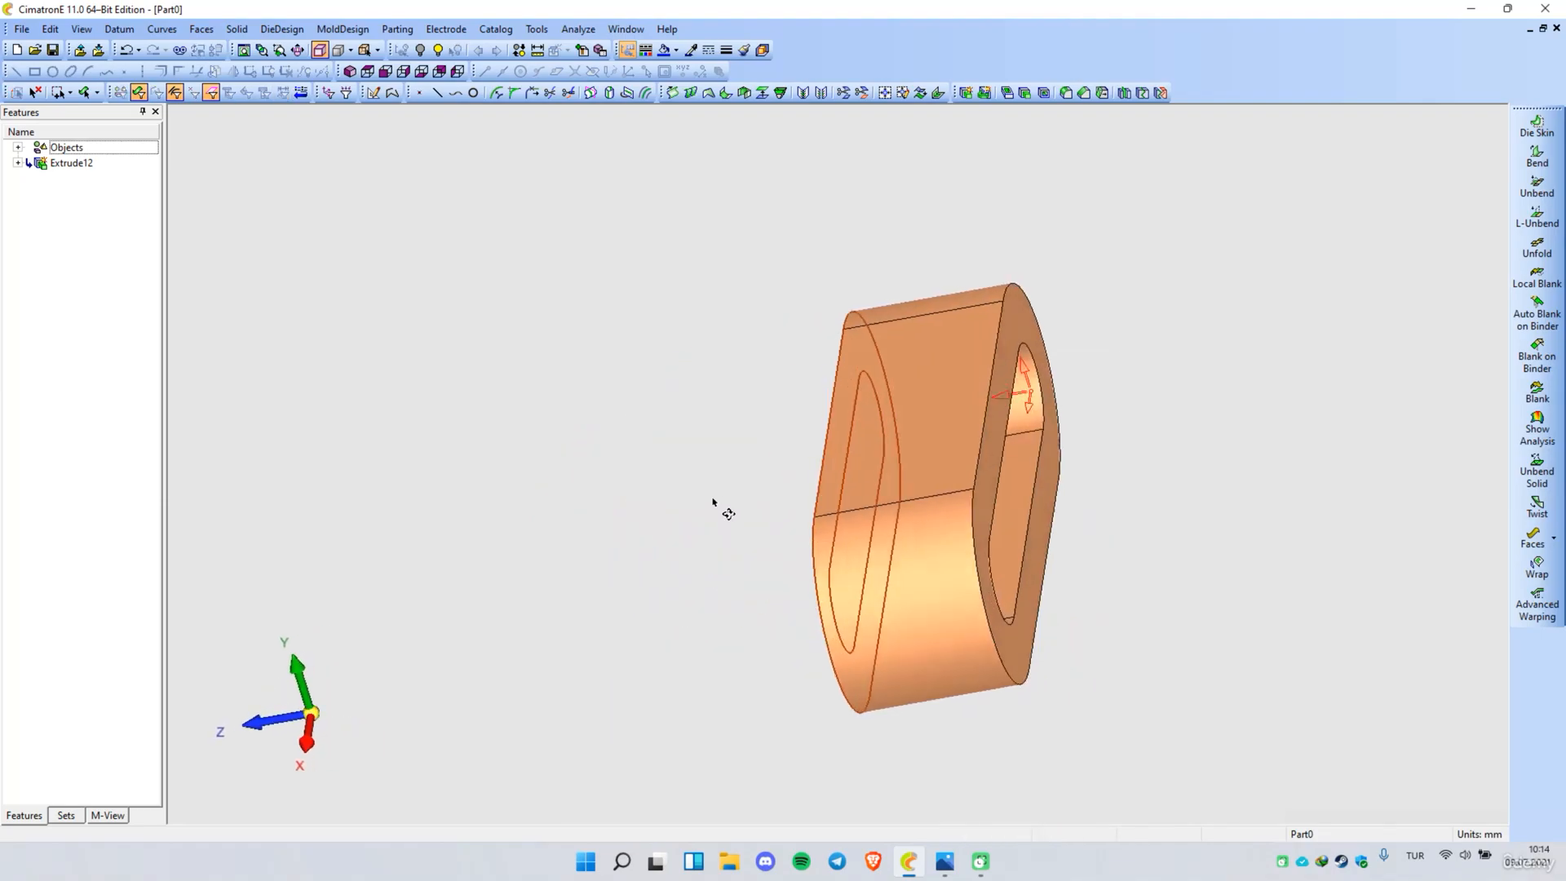
right_click(665, 428)
left_click(756, 836)
Step: Start a new sketch on the planar end face of the ring where the UCS origin lies
middle_click_drag(963, 564, 907, 564)
left_click(997, 502)
right_click(997, 502)
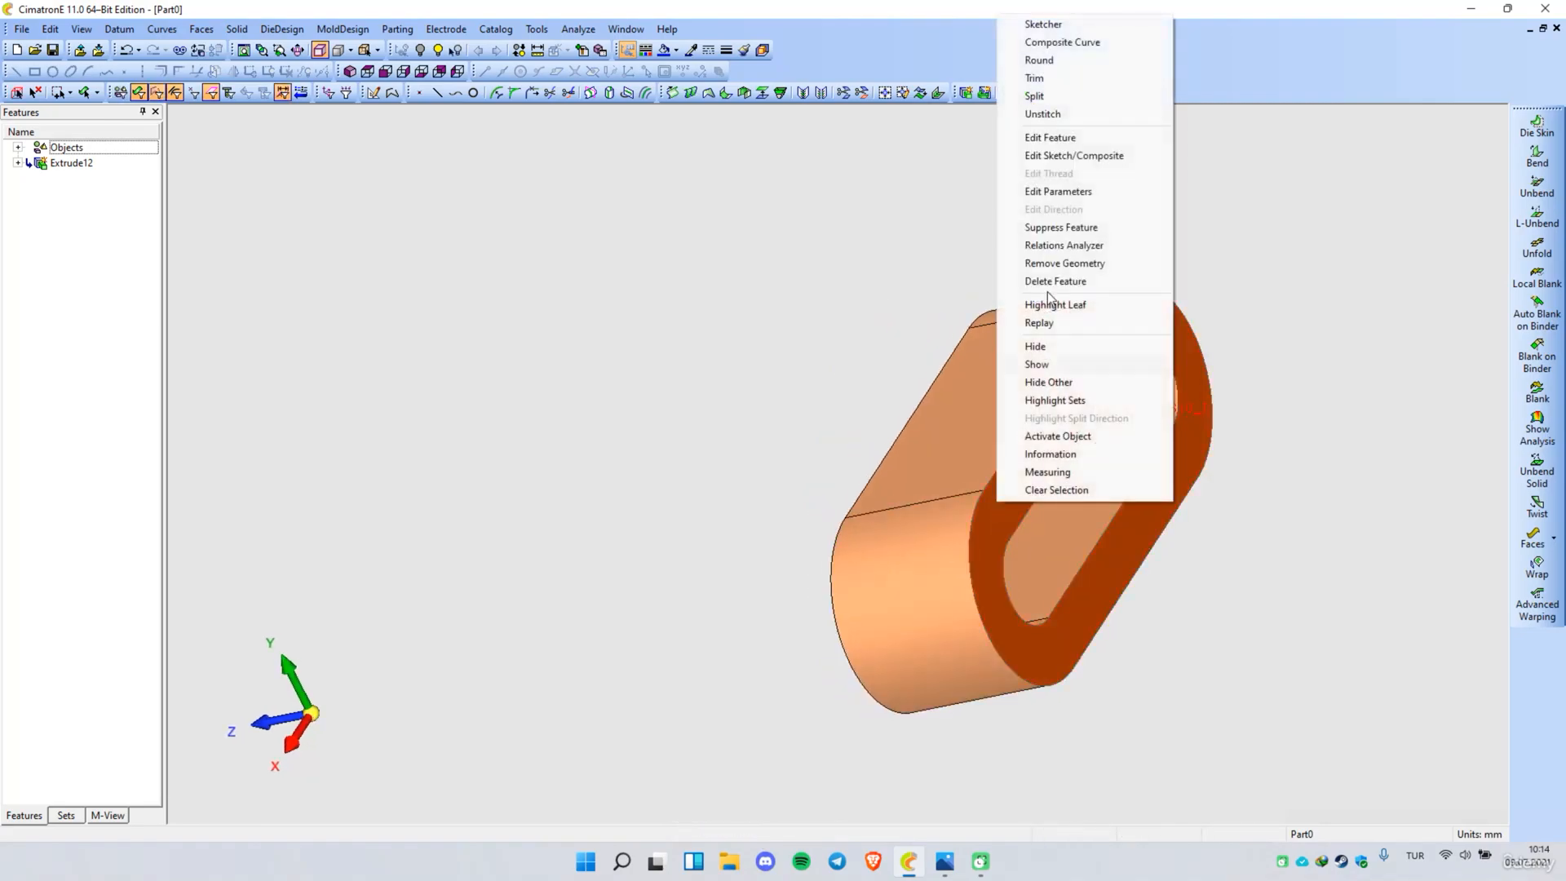
left_click(1044, 24)
Step: Add the outer rounded edge at the ring end farthest from the UCS as a sketch reference
right_click(725, 393)
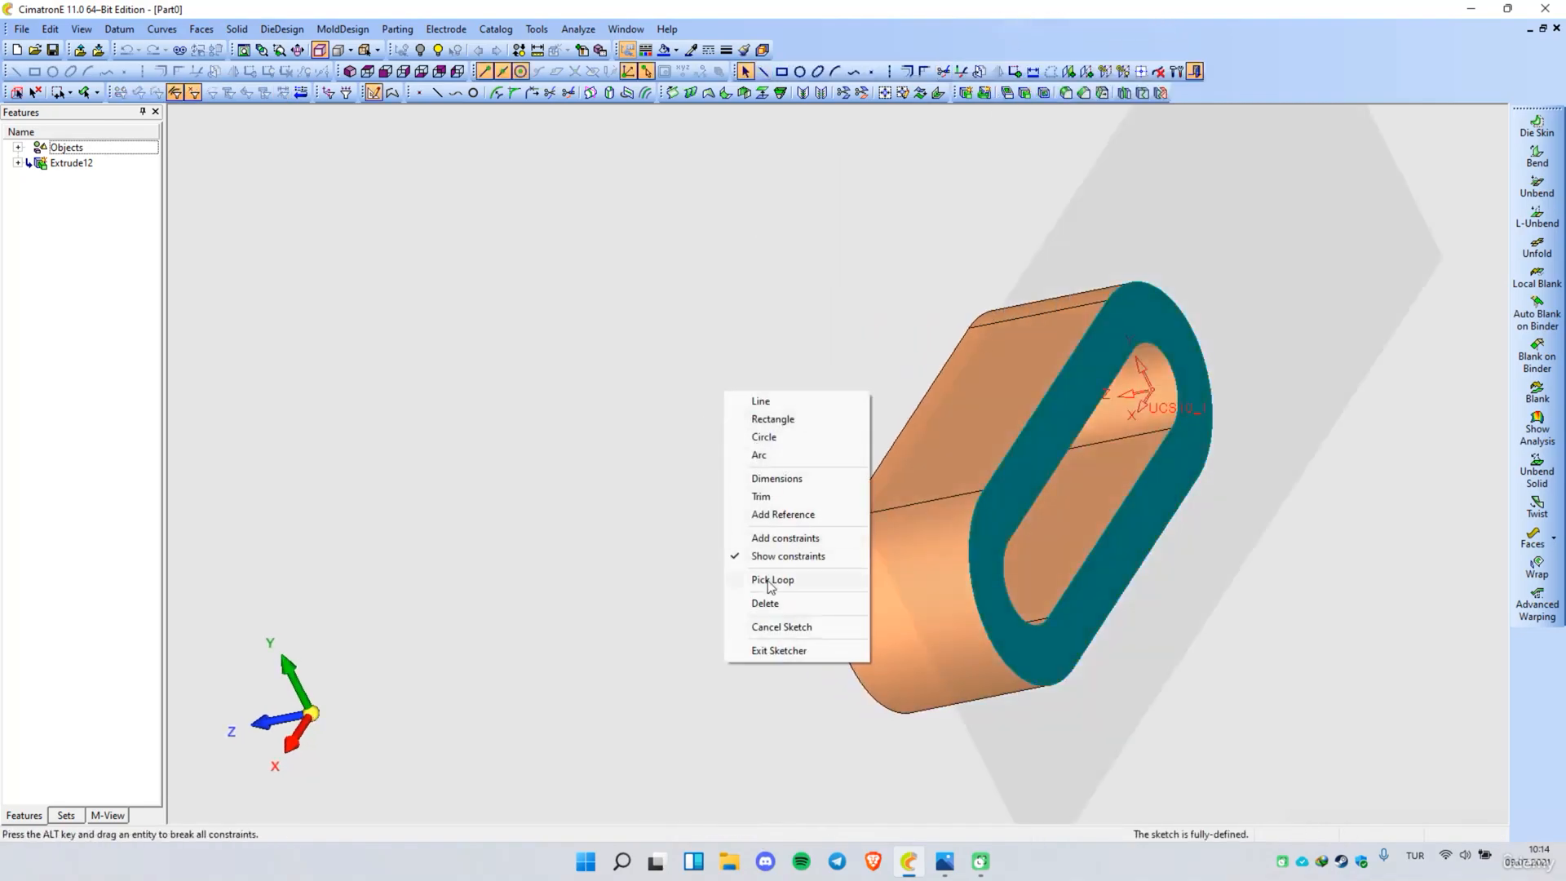
left_click(785, 515)
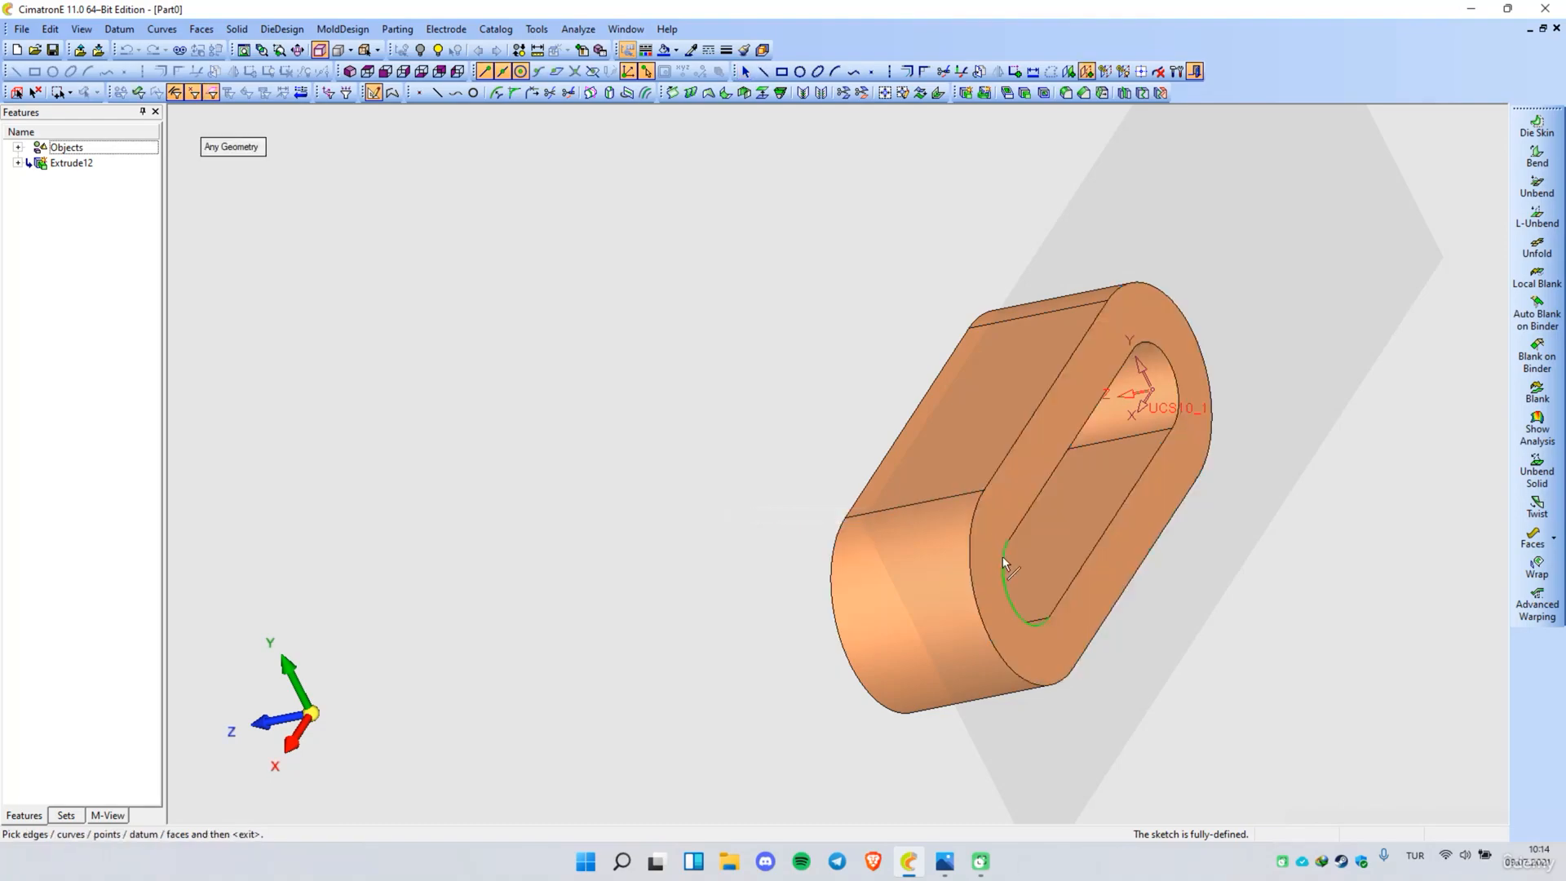
left_click(977, 503)
middle_click(696, 474)
Step: Sketch a 25 mm radius circle above the ring, vertically aligned with the centre of the referenced rounded end
mouse_move(693, 472)
middle_mouse_down()
mouse_move(688, 446)
mouse_move(852, 417)
mouse_move(877, 444)
mouse_move(839, 437)
mouse_move(843, 423)
mouse_move(781, 638)
mouse_move(797, 650)
mouse_move(780, 663)
middle_mouse_up()
scroll(781, 638, "up", 2)
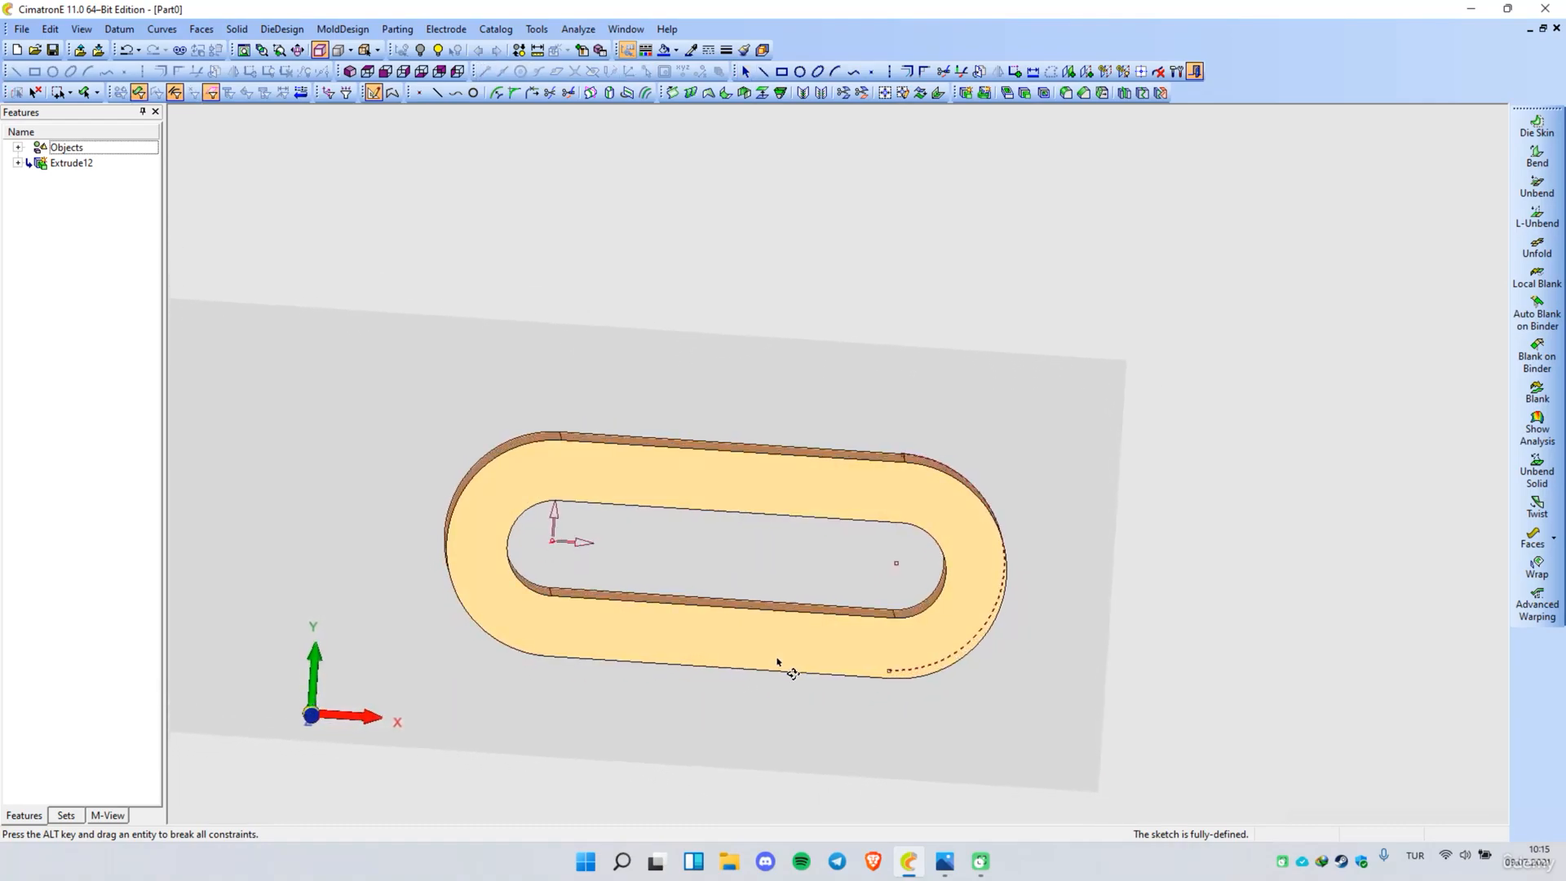
right_click(767, 403)
left_click(770, 370)
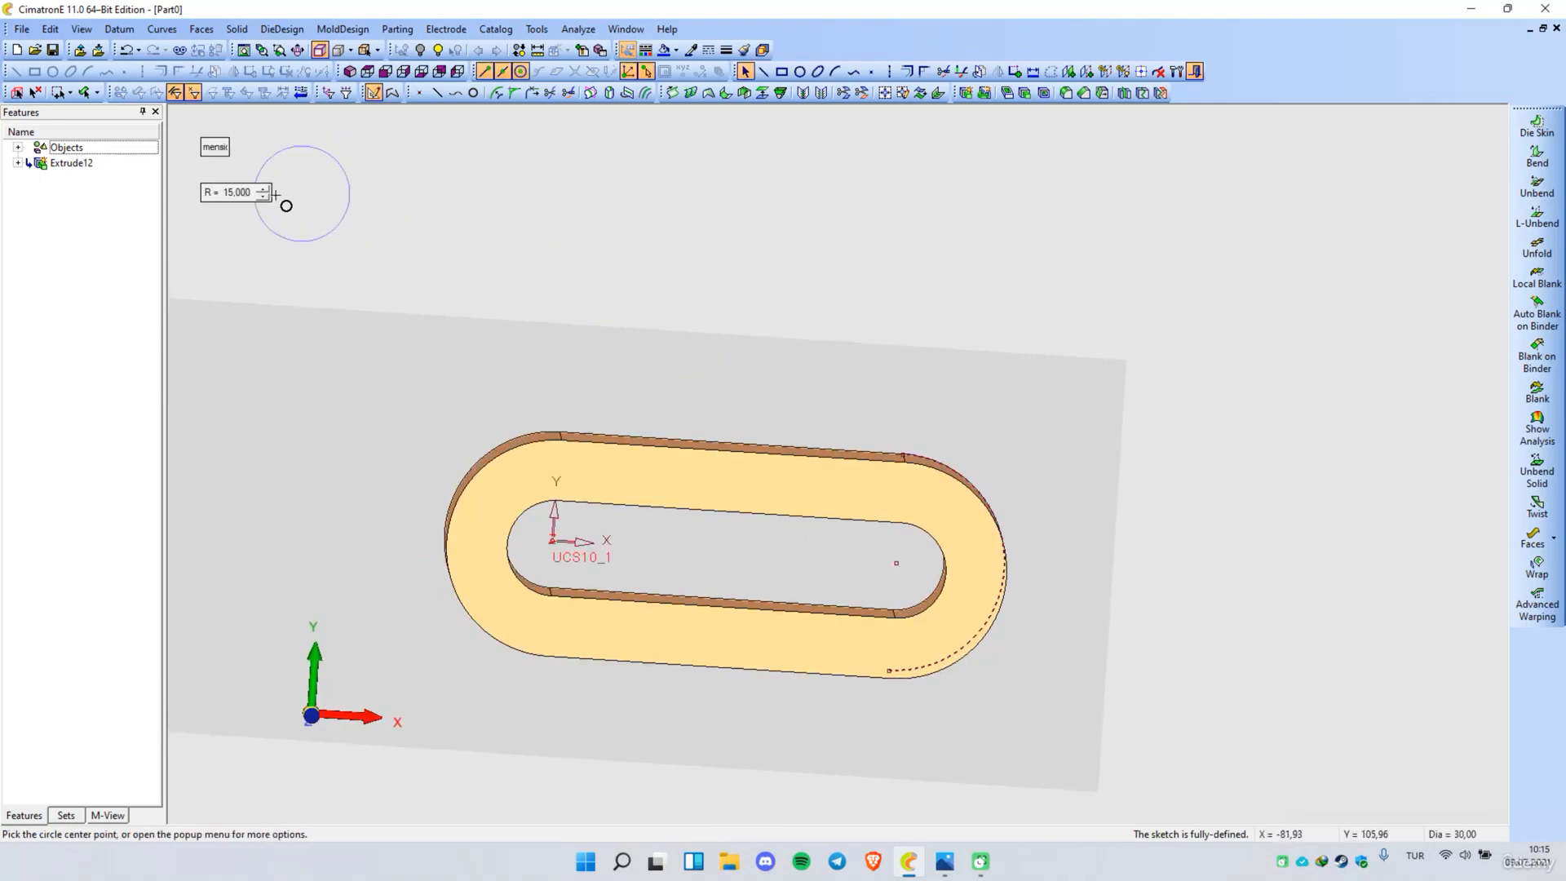
key("Return")
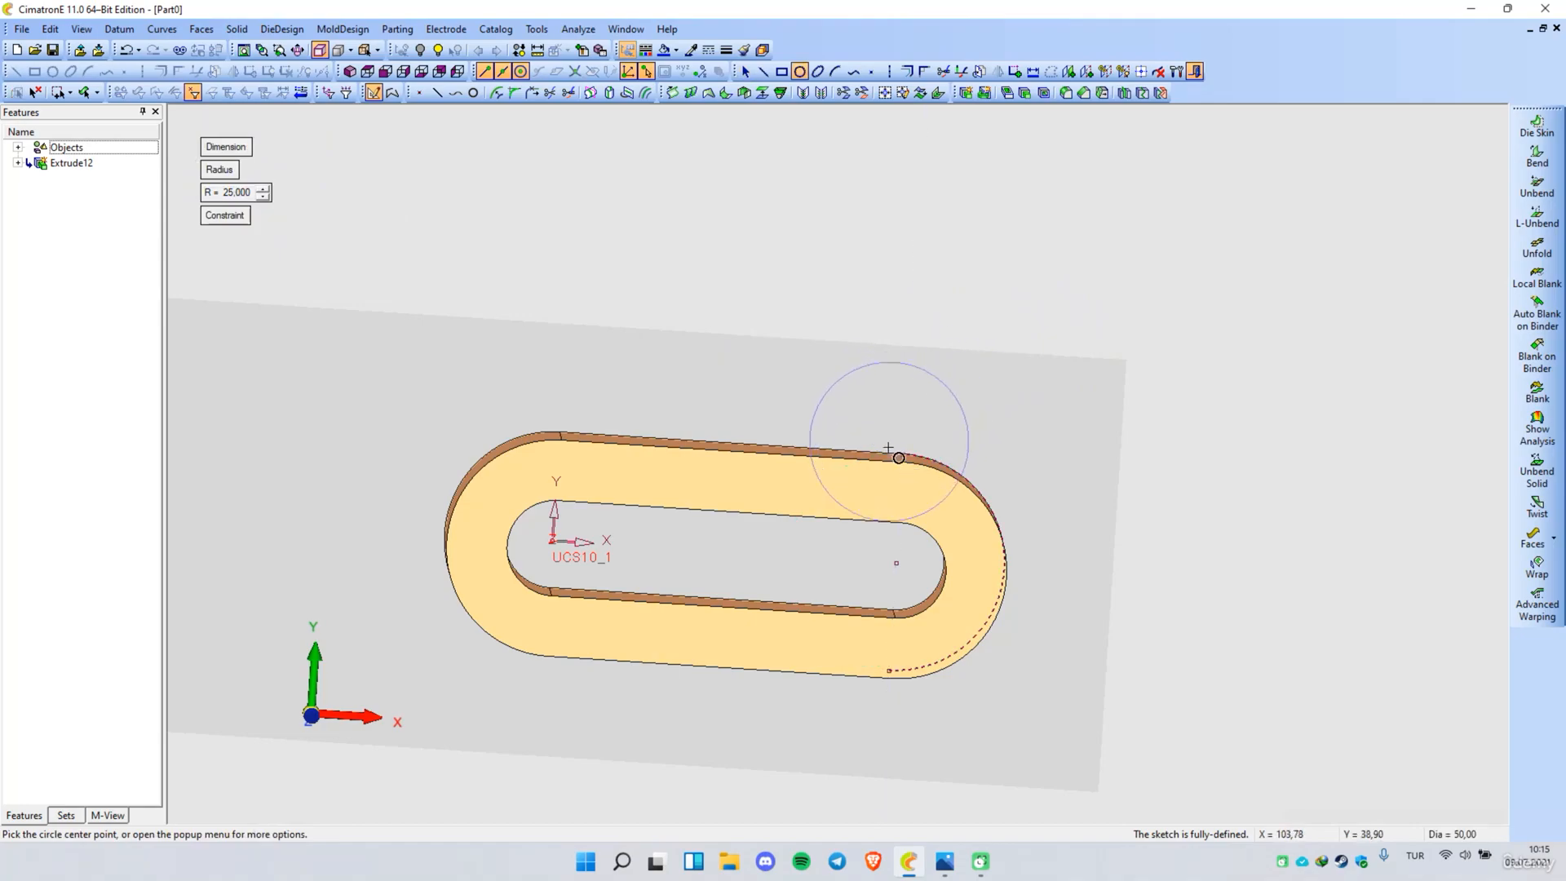
left_click(911, 324)
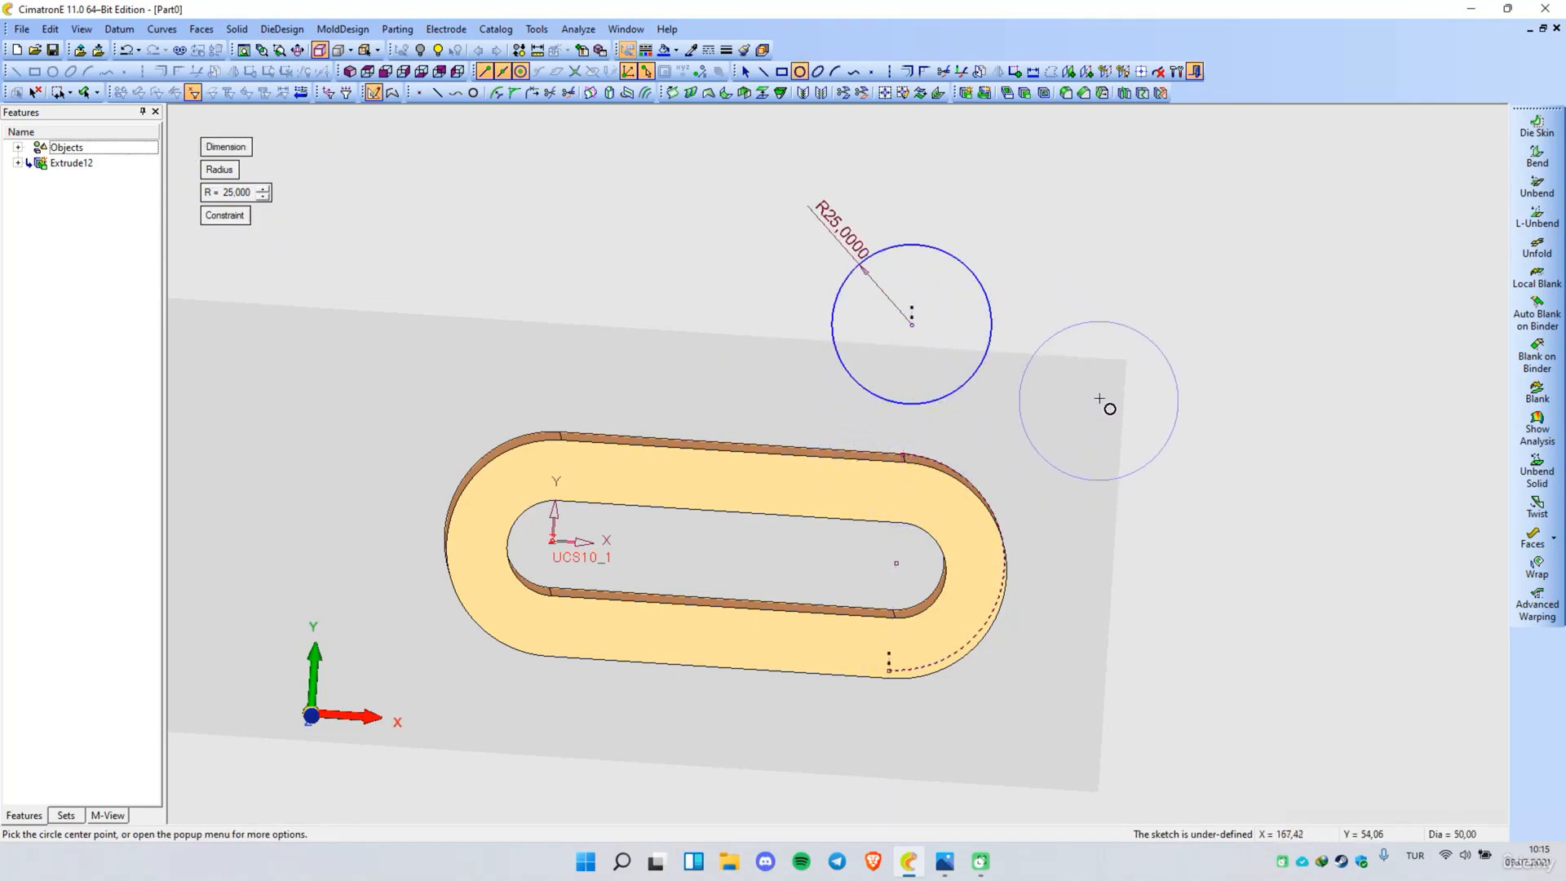
key("Escape")
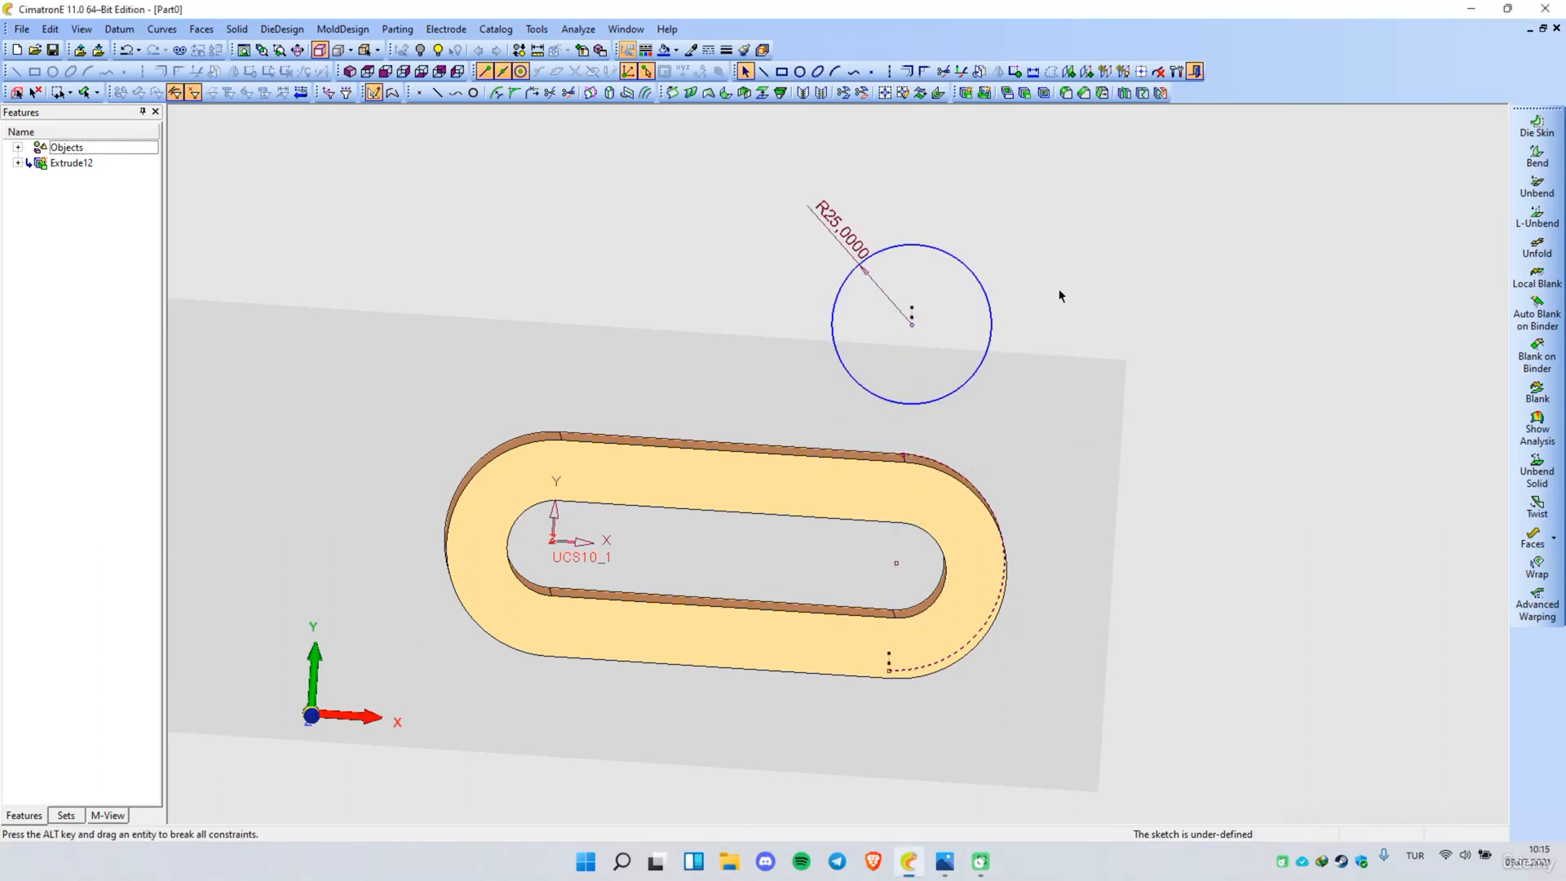
Step: Dimension the vertical distance between the circle's centre and the centre of the referenced ring end as 76 mm
right_click(1060, 291)
left_click(1111, 375)
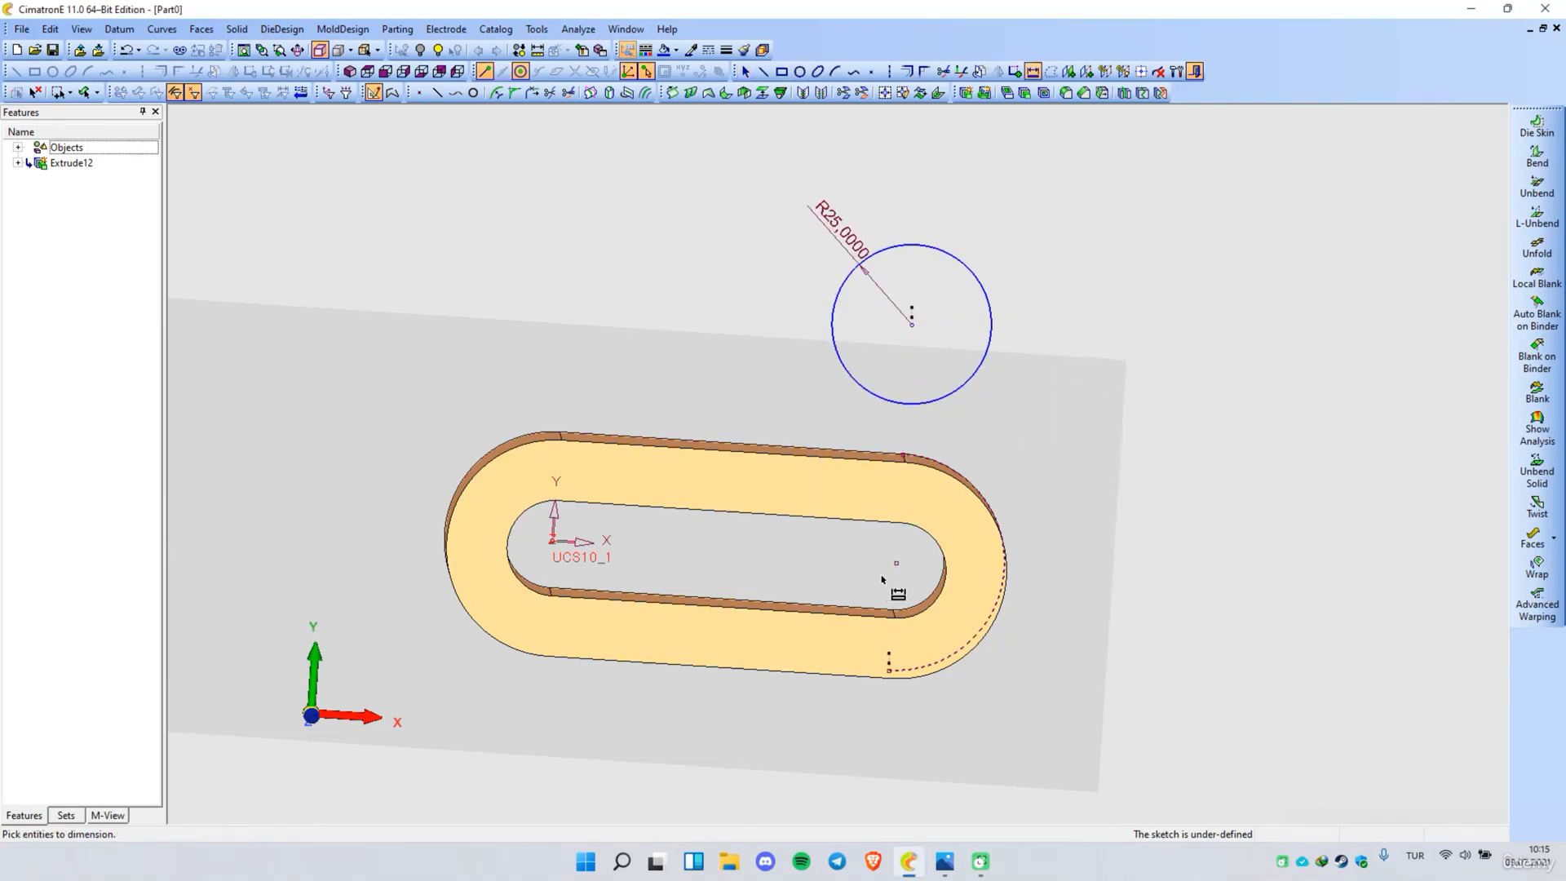
left_click(911, 326)
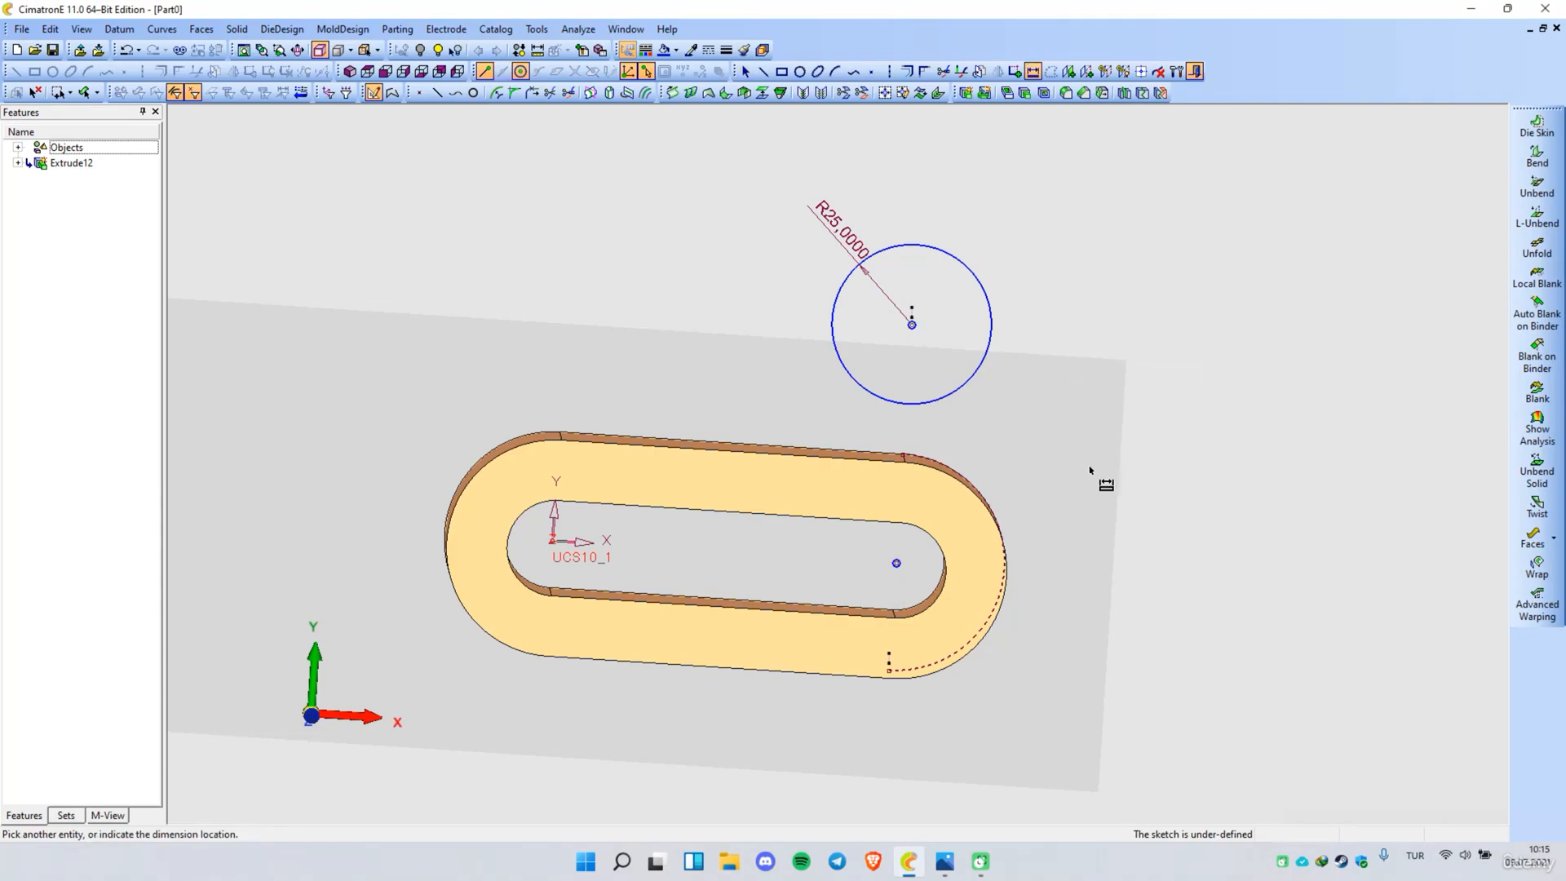
left_click(1103, 469)
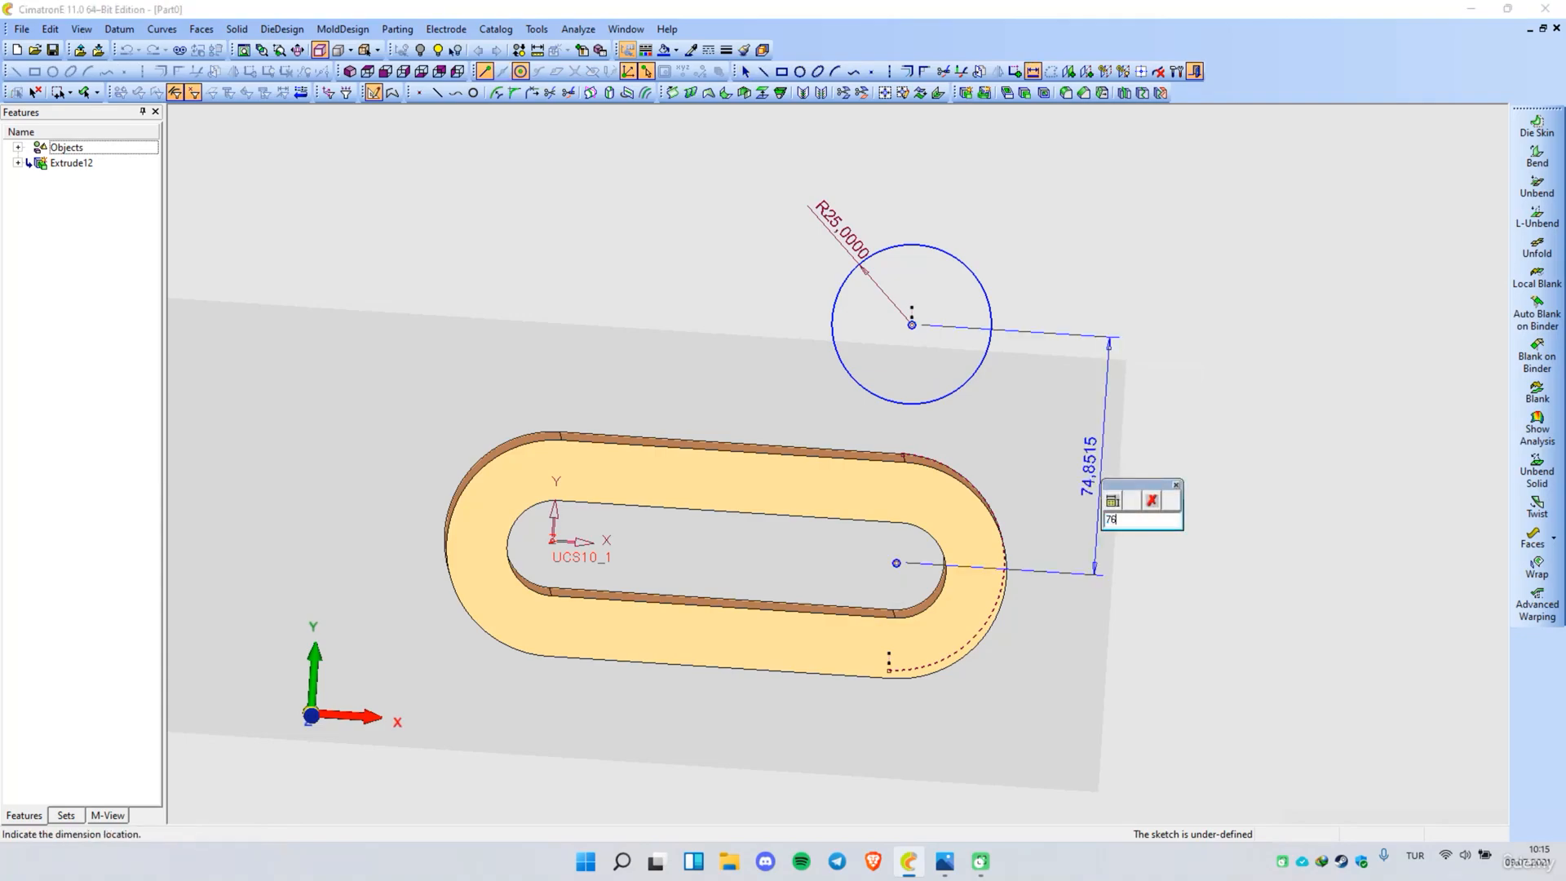
key("Return")
Step: Draw vertical lines from the circle's right and left quadrants down to the ring's upper outline, the left one about 40 mm long
mouse_move(940, 465)
middle_mouse_down()
mouse_move(935, 493)
mouse_move(931, 461)
mouse_move(1035, 424)
middle_mouse_up()
right_click(1141, 248)
left_click(1176, 255)
left_click(995, 305)
left_click(995, 468)
middle_click(1054, 403)
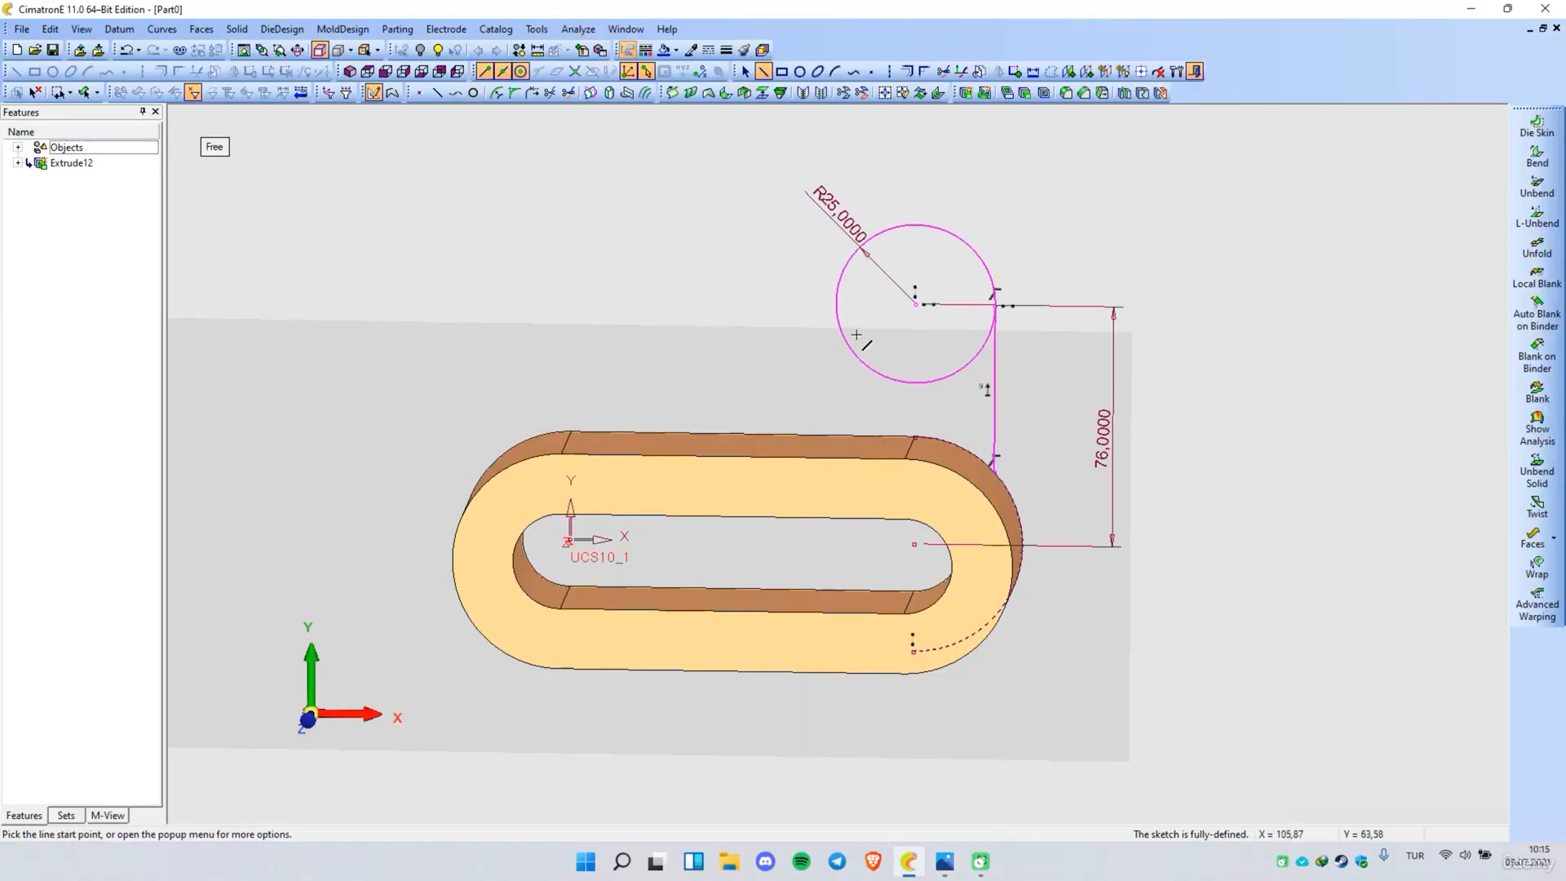
left_click(836, 303)
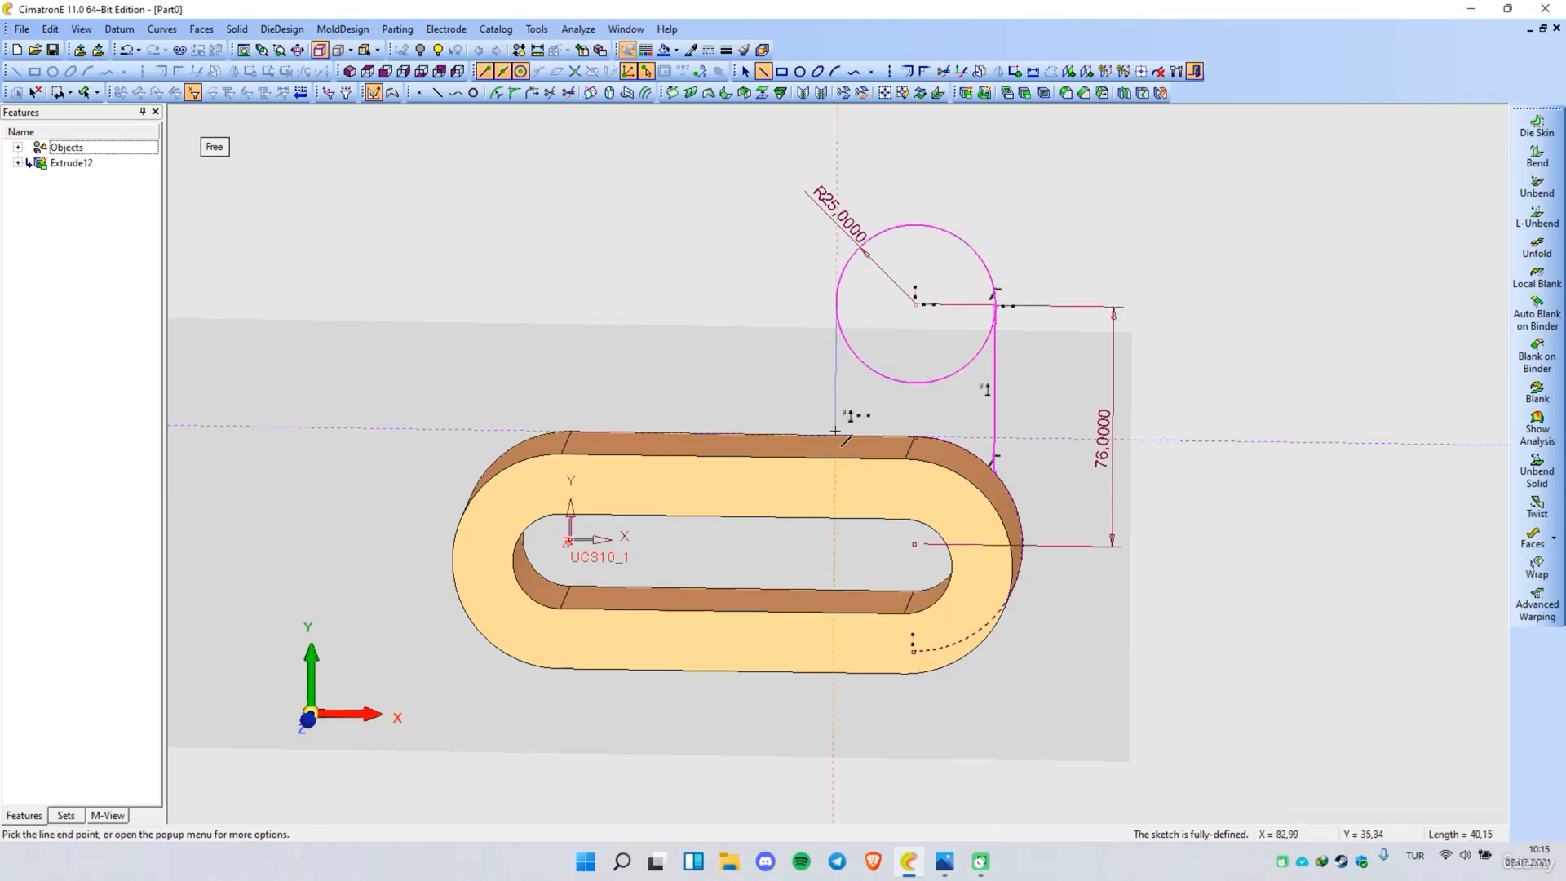
left_click(835, 433)
middle_click(693, 331)
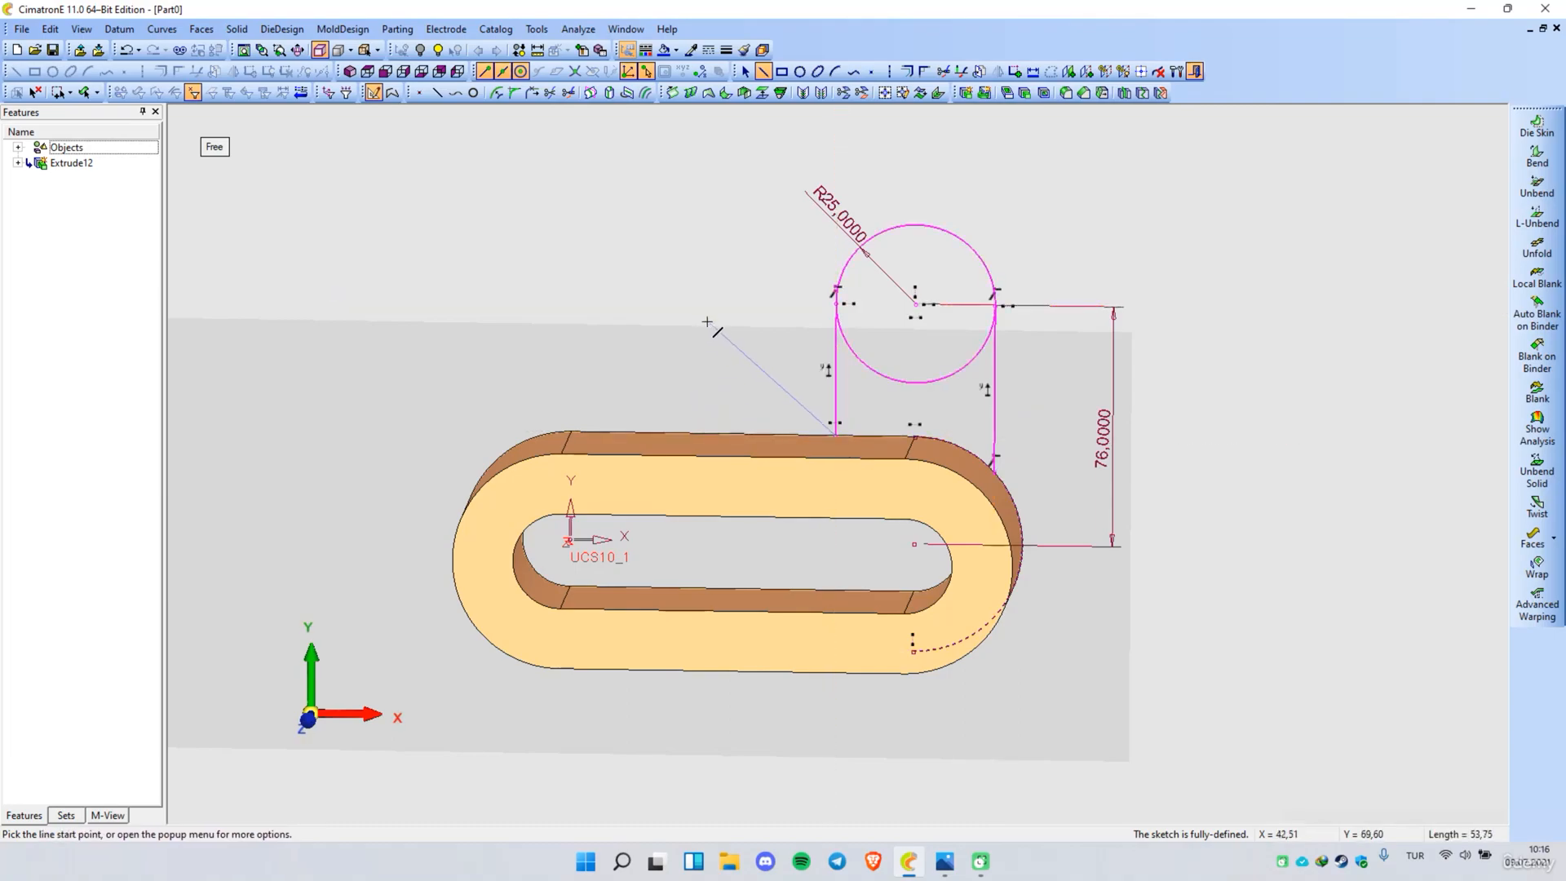
Step: Finish the sketch and add-extrude the arched profile to one side by 34 mm, with the direction flipped to run over the ring
right_click(640, 243)
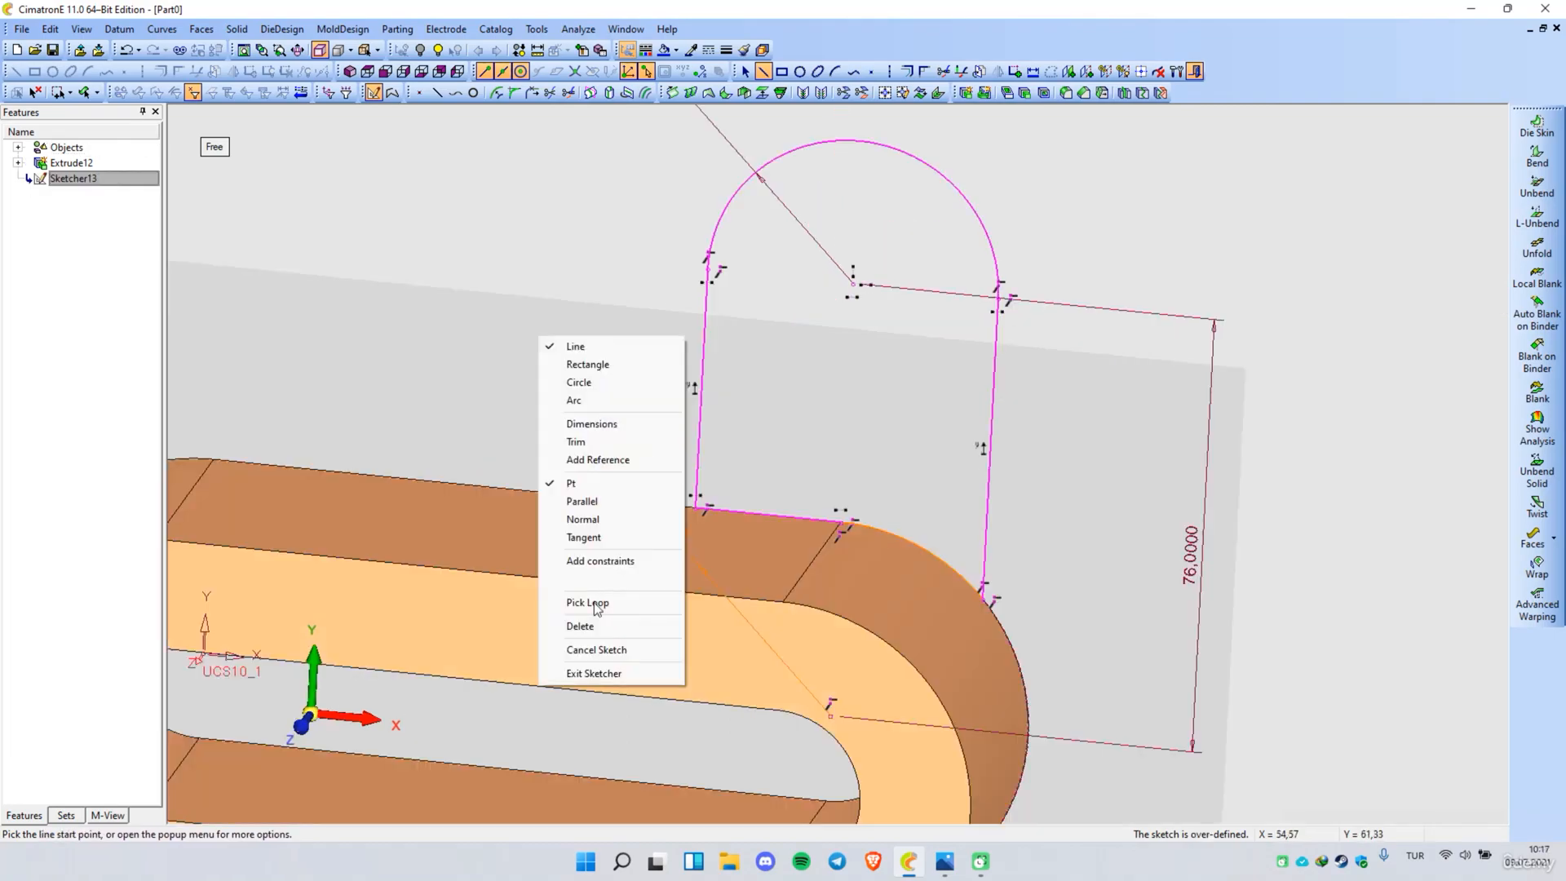
left_click(593, 673)
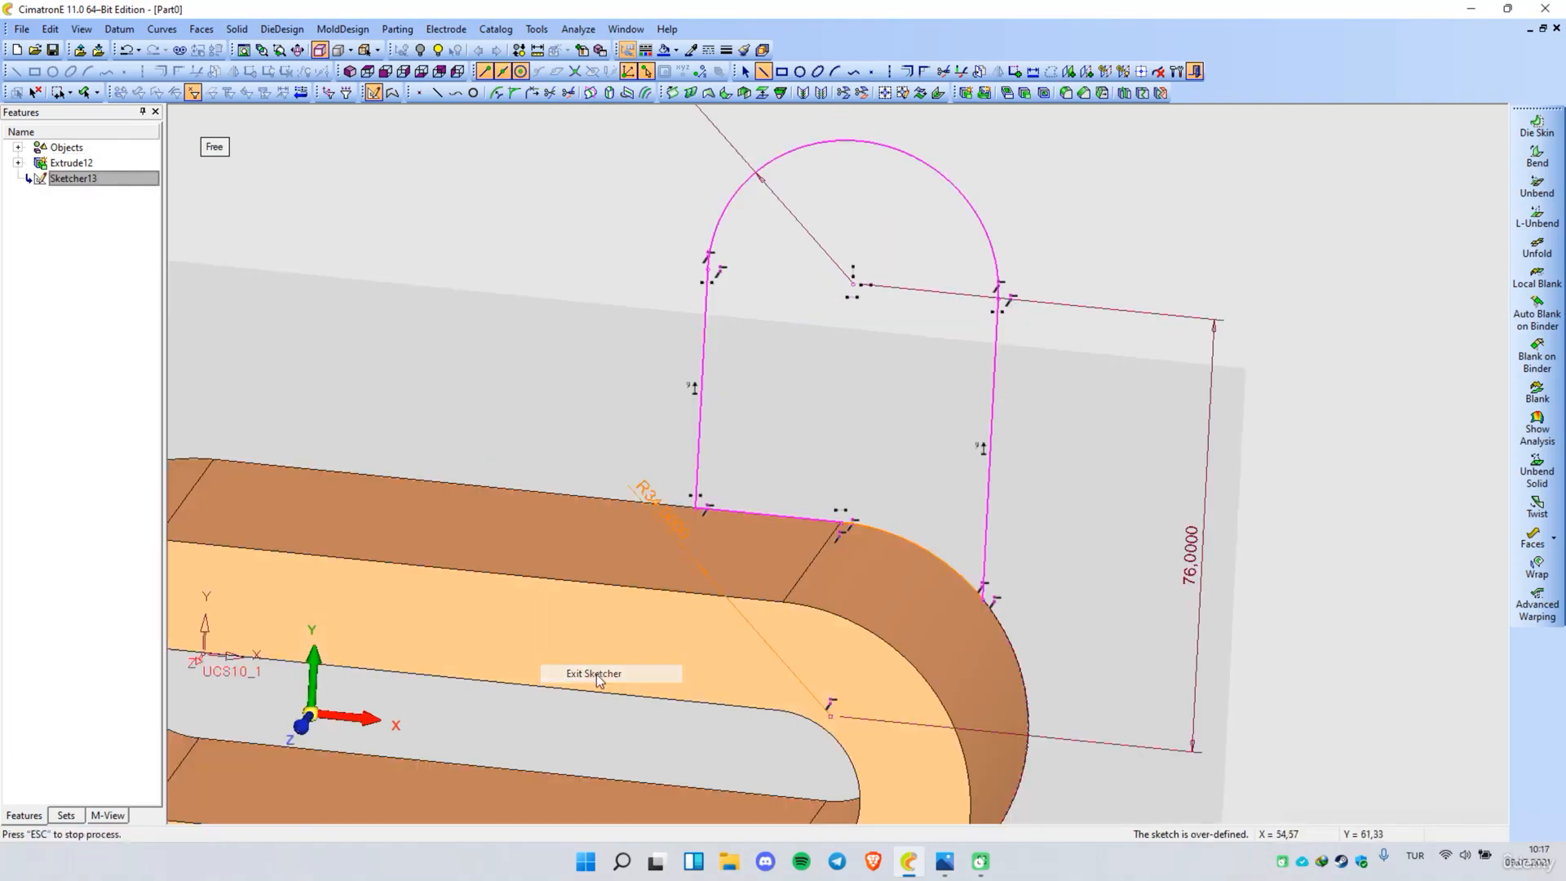
right_click(587, 321)
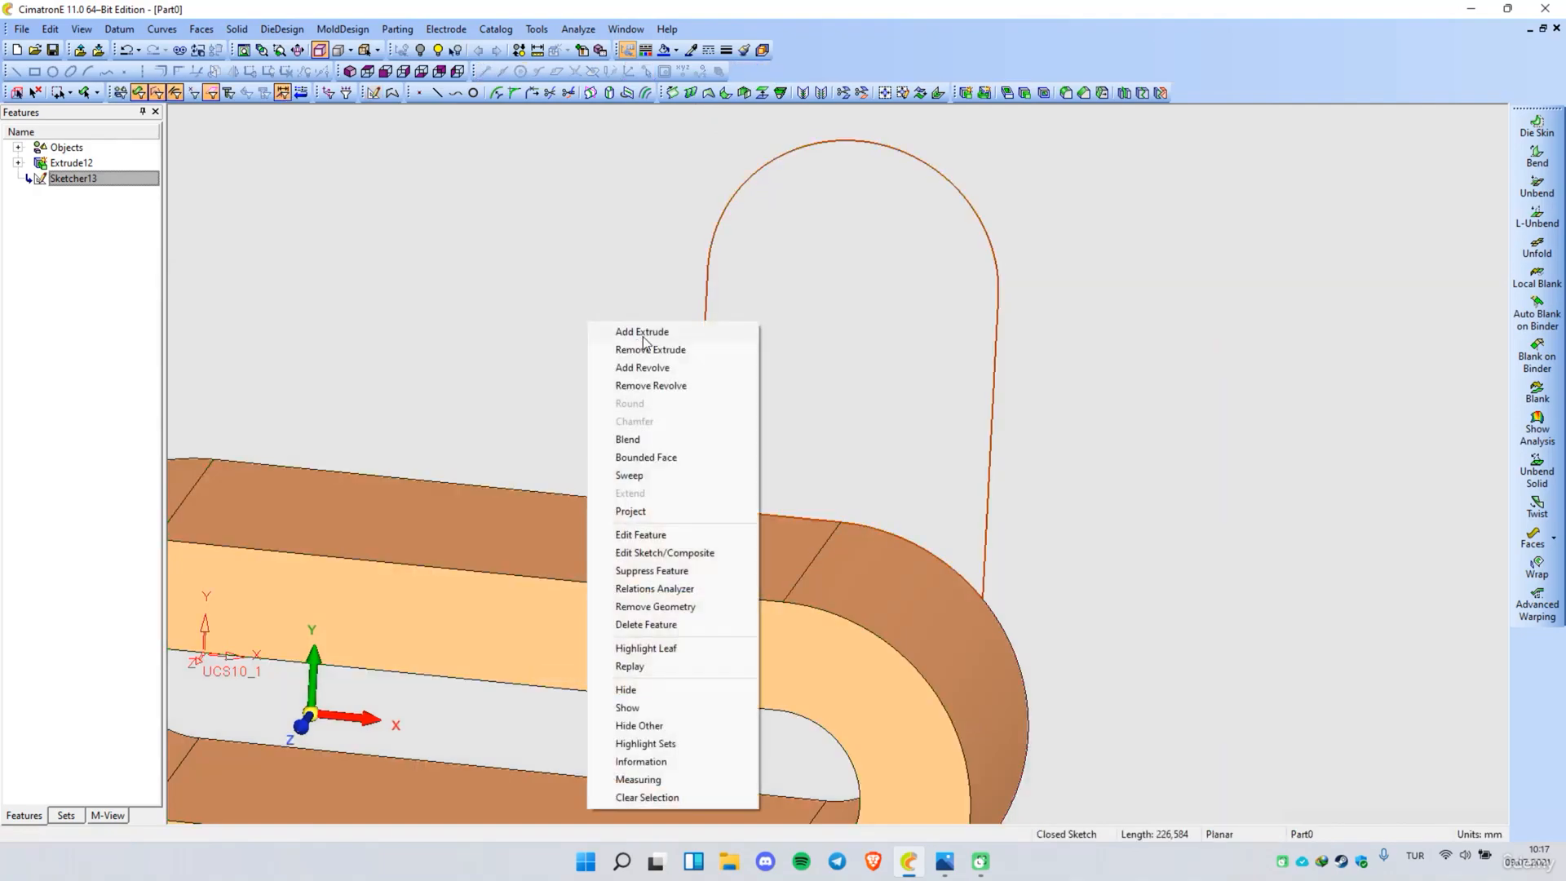
left_click(640, 331)
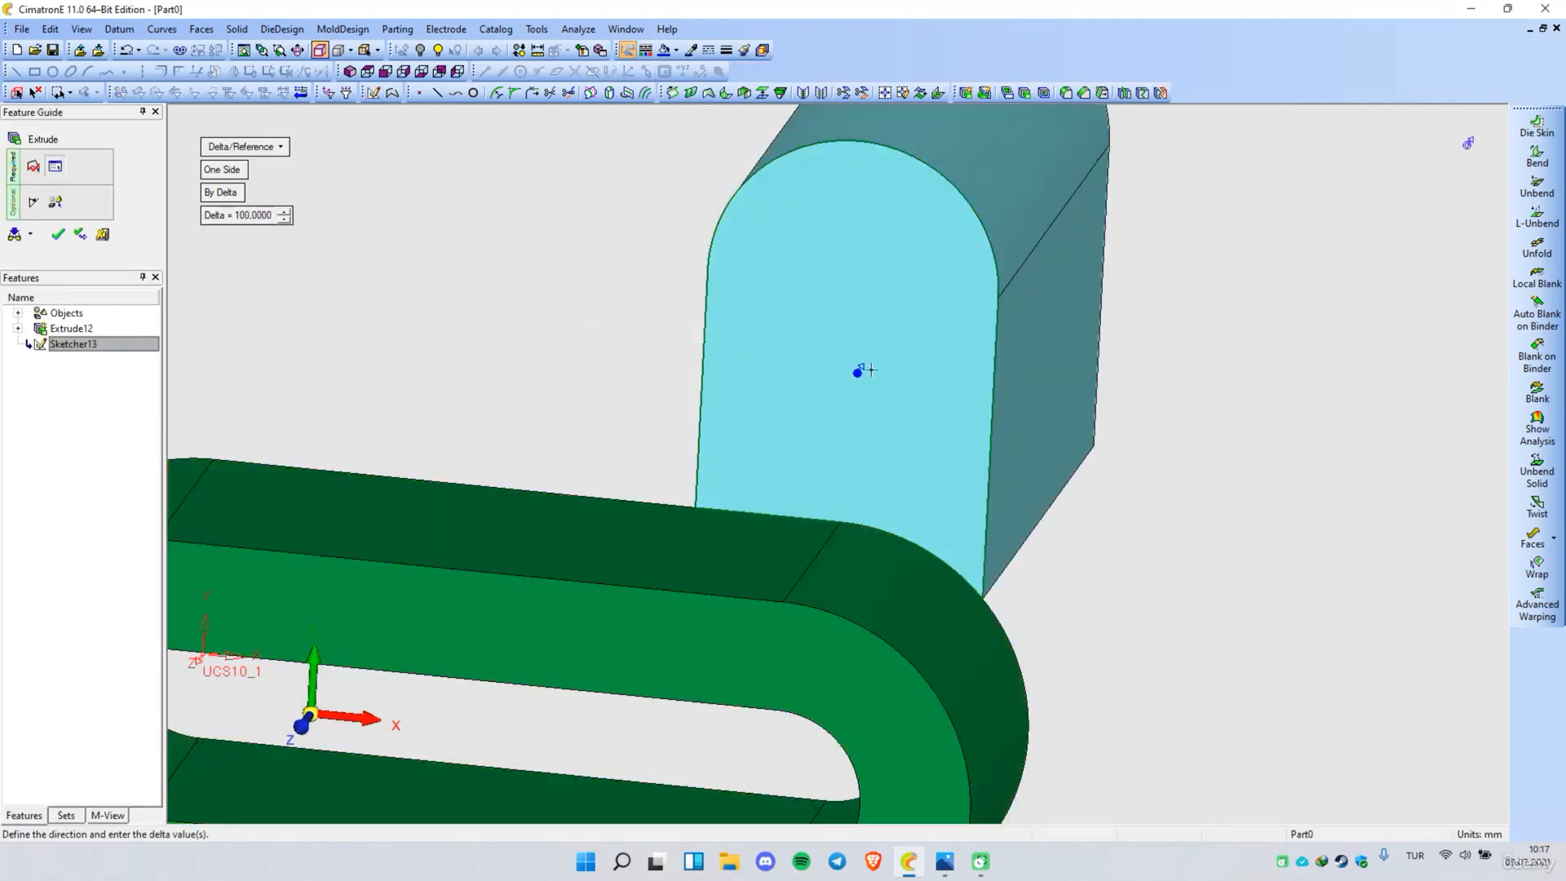
middle_click_drag(859, 515, 842, 377)
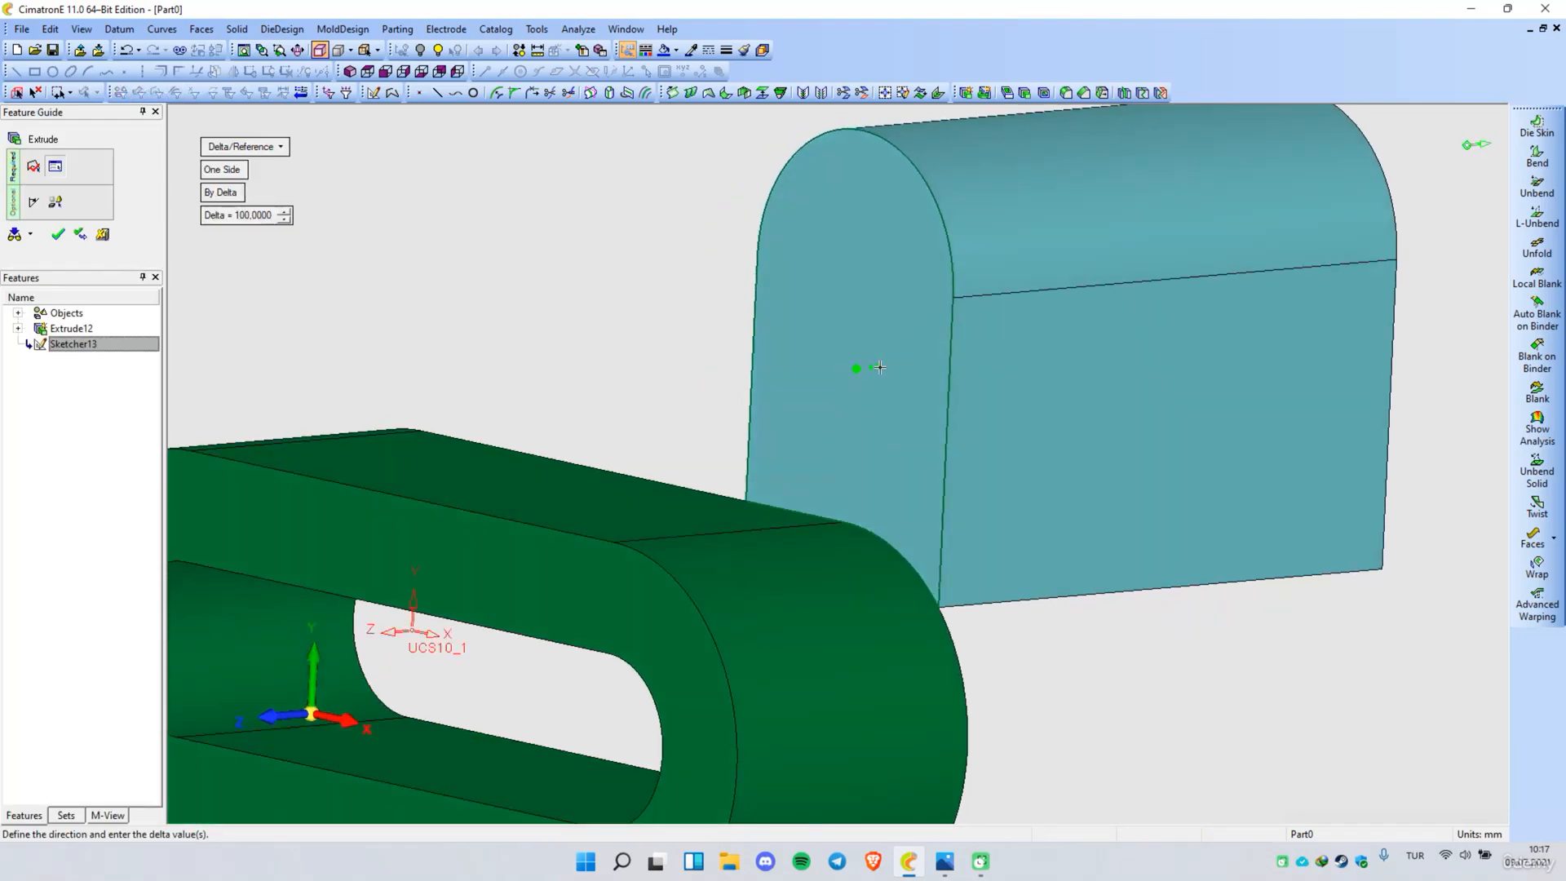
left_click(878, 368)
scroll(782, 512, "down", 5)
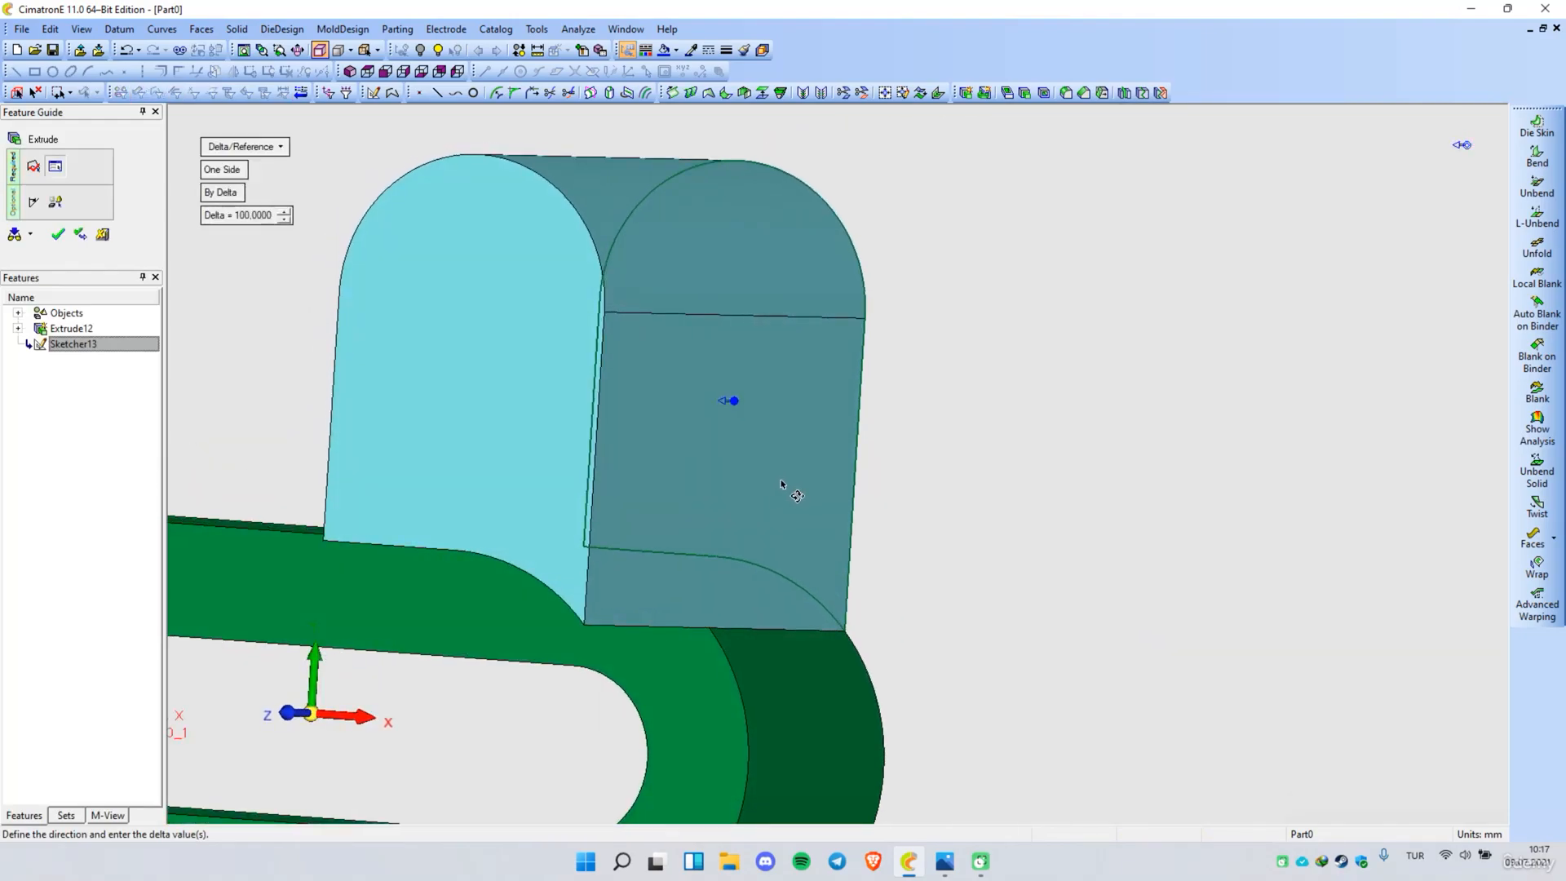
scroll(448, 436, "up", 2)
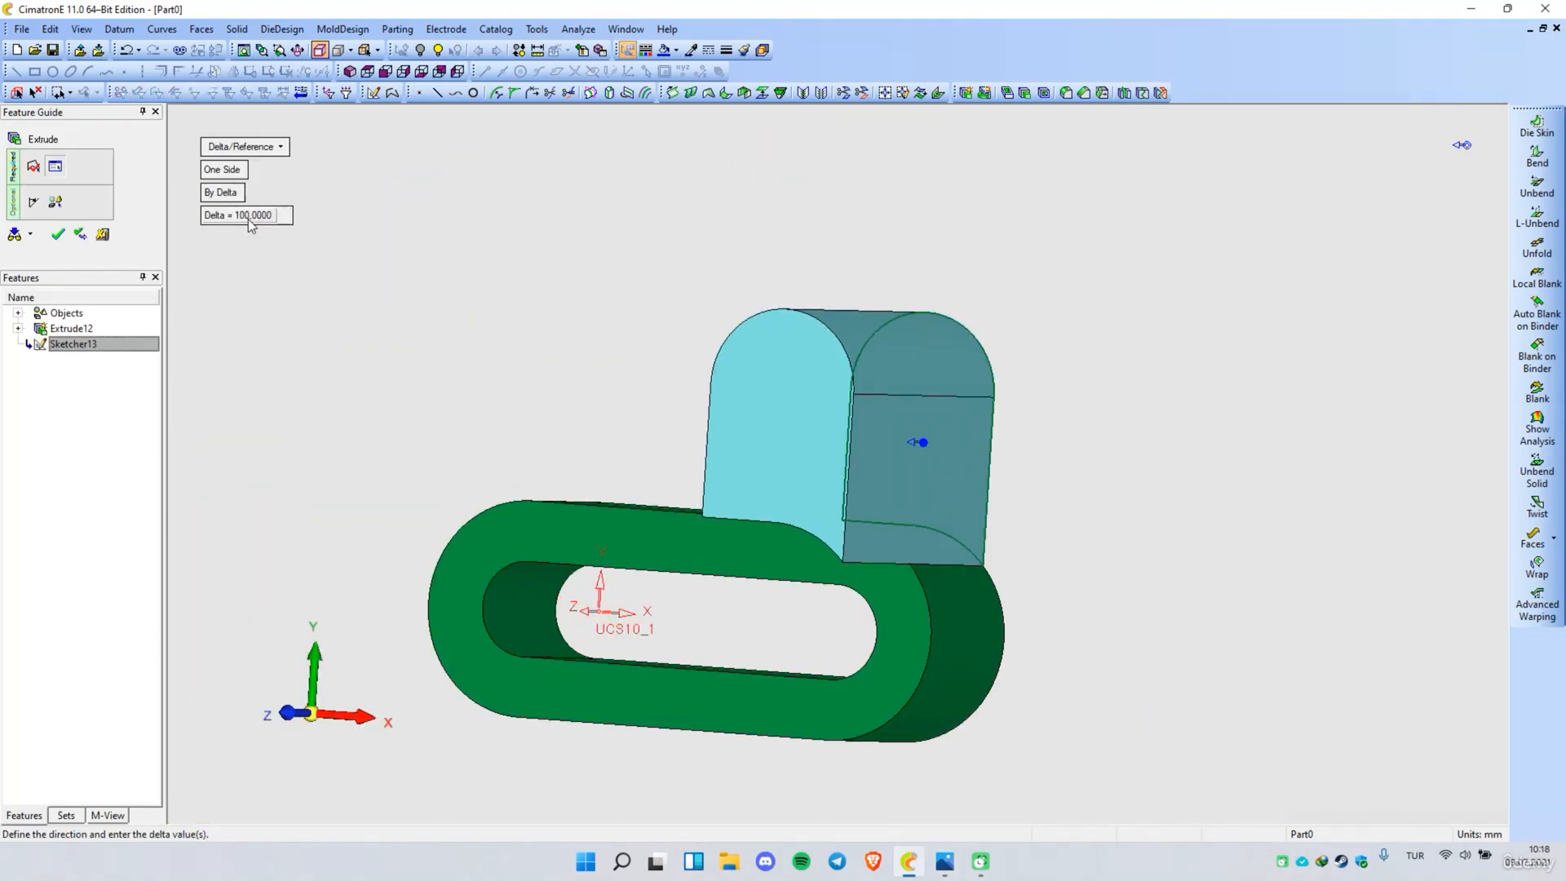
key("Return")
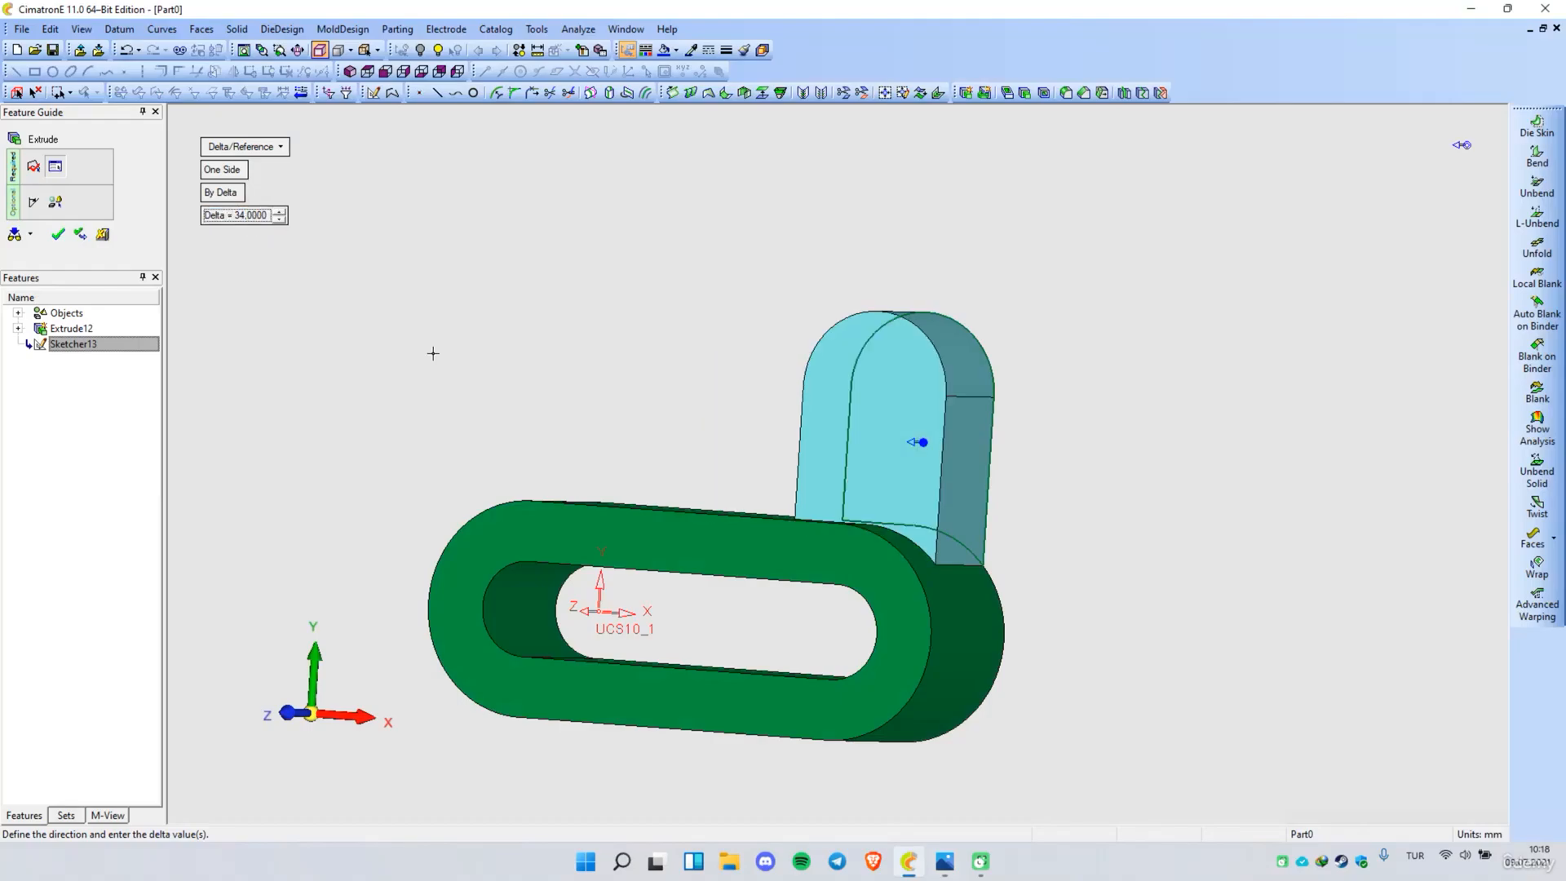
left_click(452, 328)
Step: Start a sketch on the extruded lug's front face and add the lug's rounded upper edge as a reference
mouse_move(685, 444)
middle_mouse_down()
mouse_move(745, 444)
mouse_move(699, 434)
middle_mouse_up()
right_click(868, 405)
left_click(921, 364)
right_click(1038, 317)
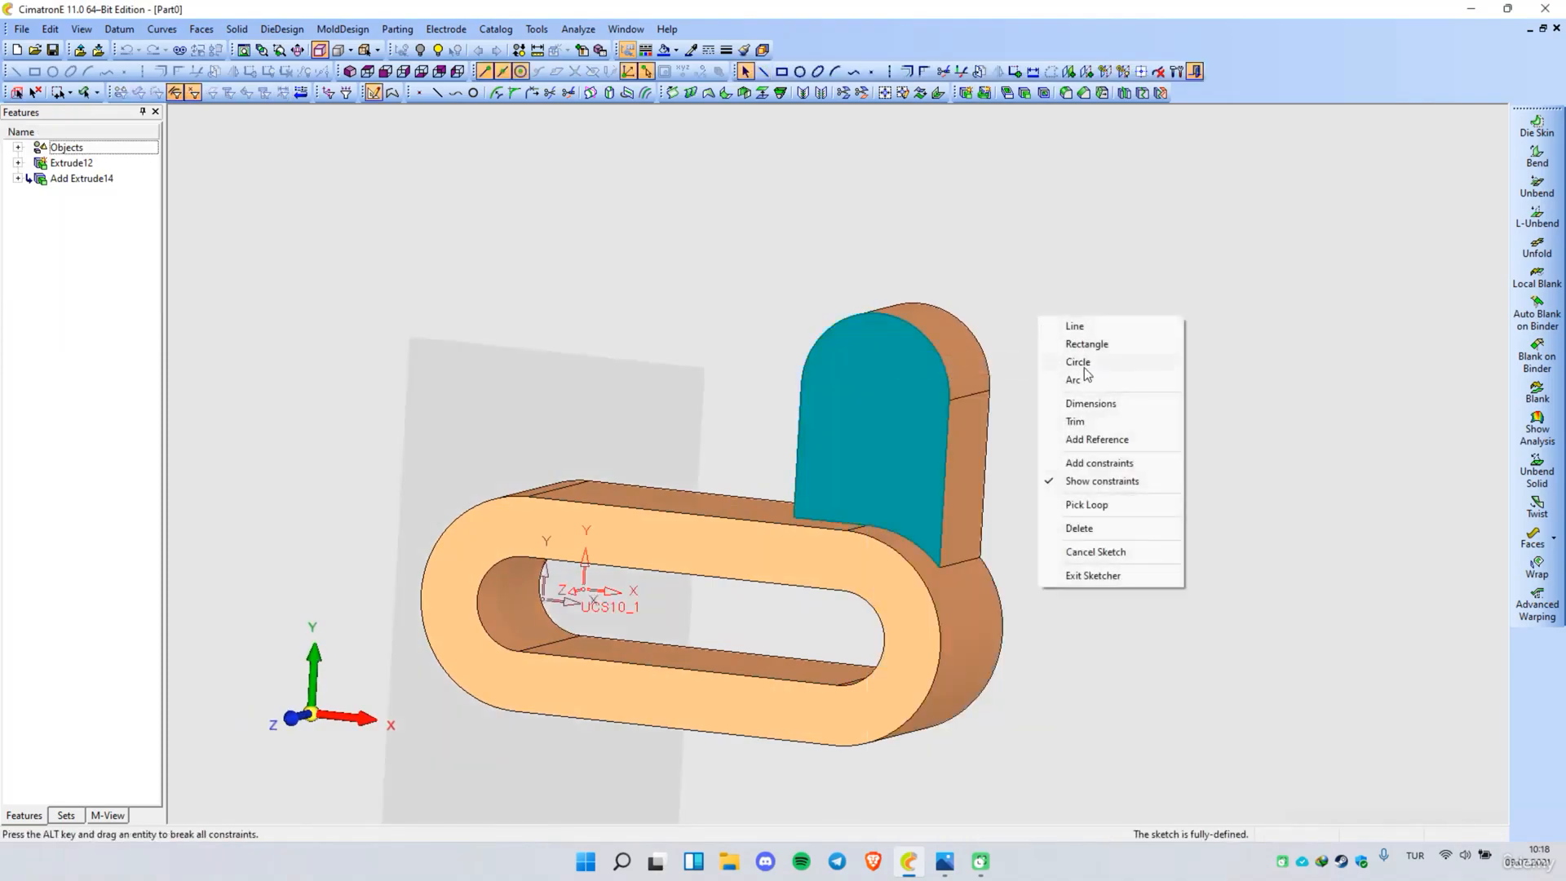
left_click(1079, 362)
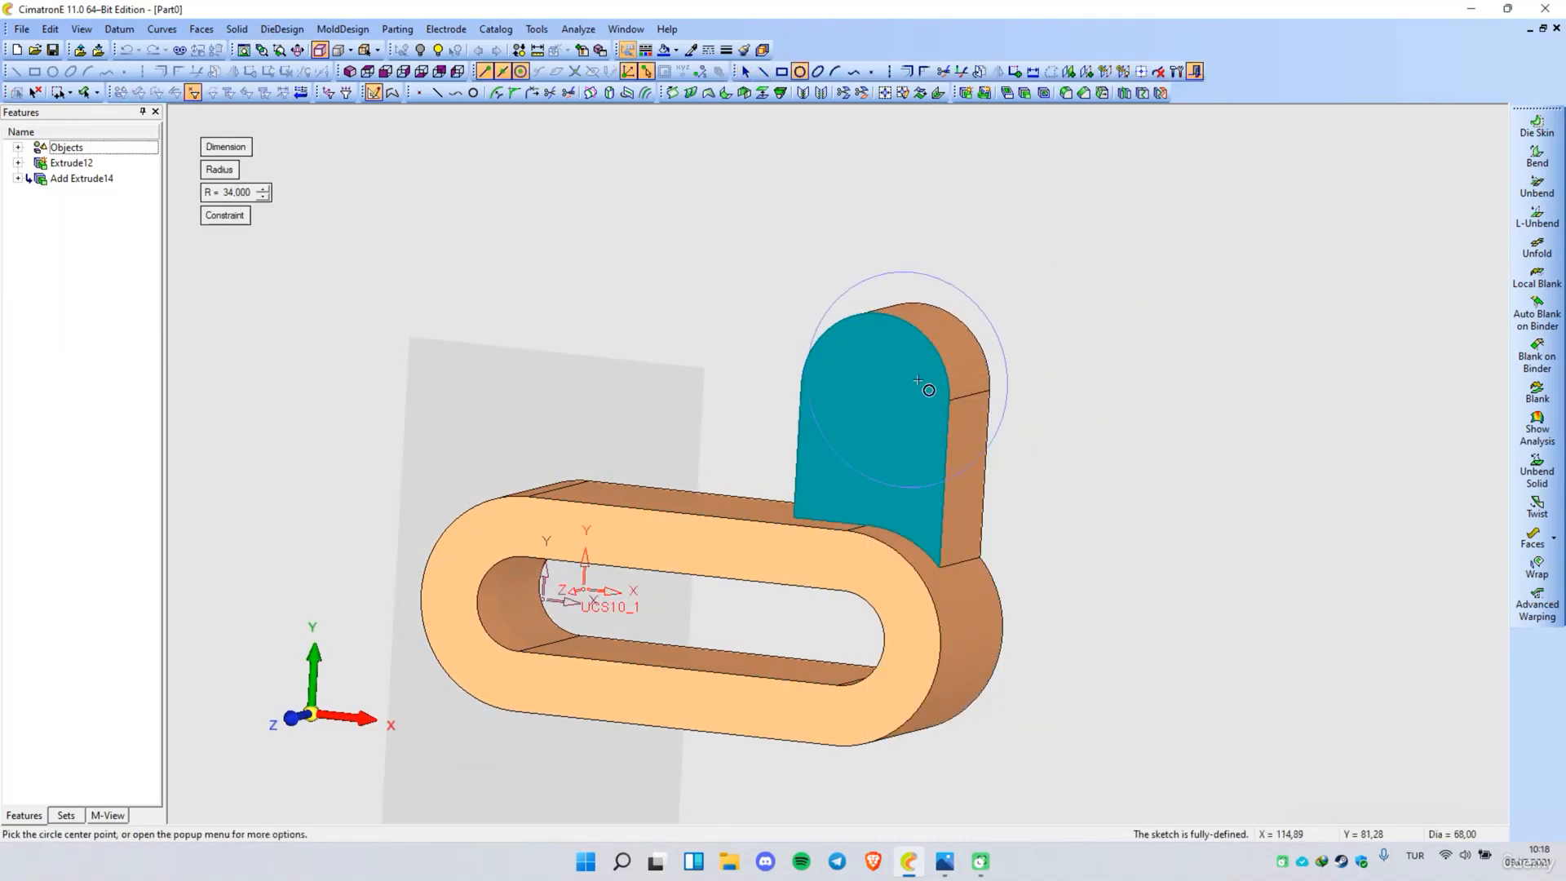
right_click(1051, 351)
left_click(1111, 473)
left_click(945, 360)
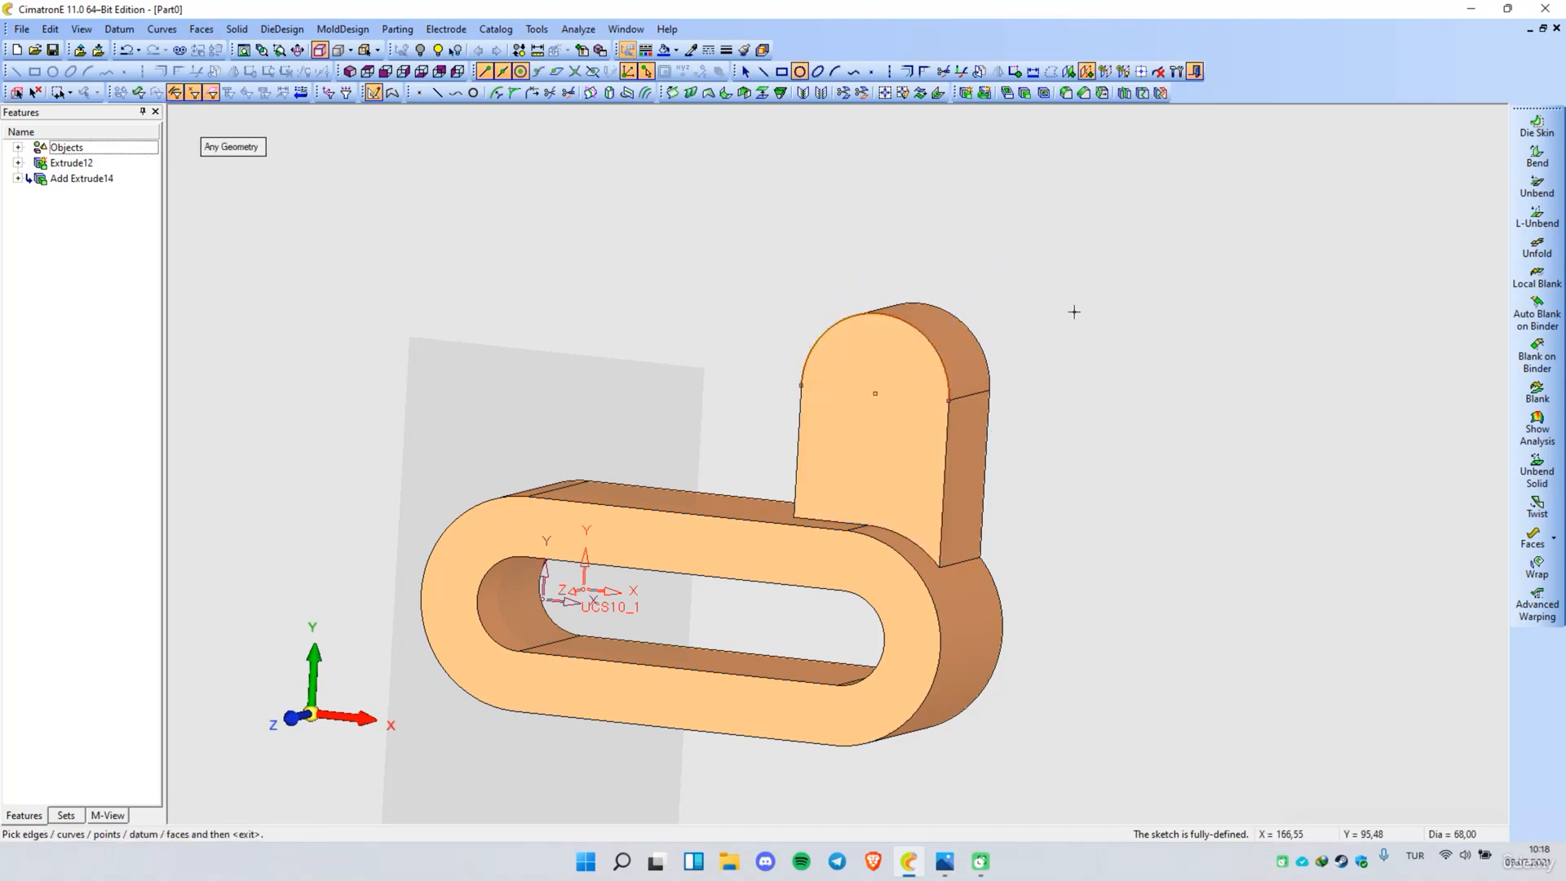
Step: Sketch an 18 mm diameter circle at the centre of the lug's rounded upper edge
left_click(221, 171)
left_click(230, 194)
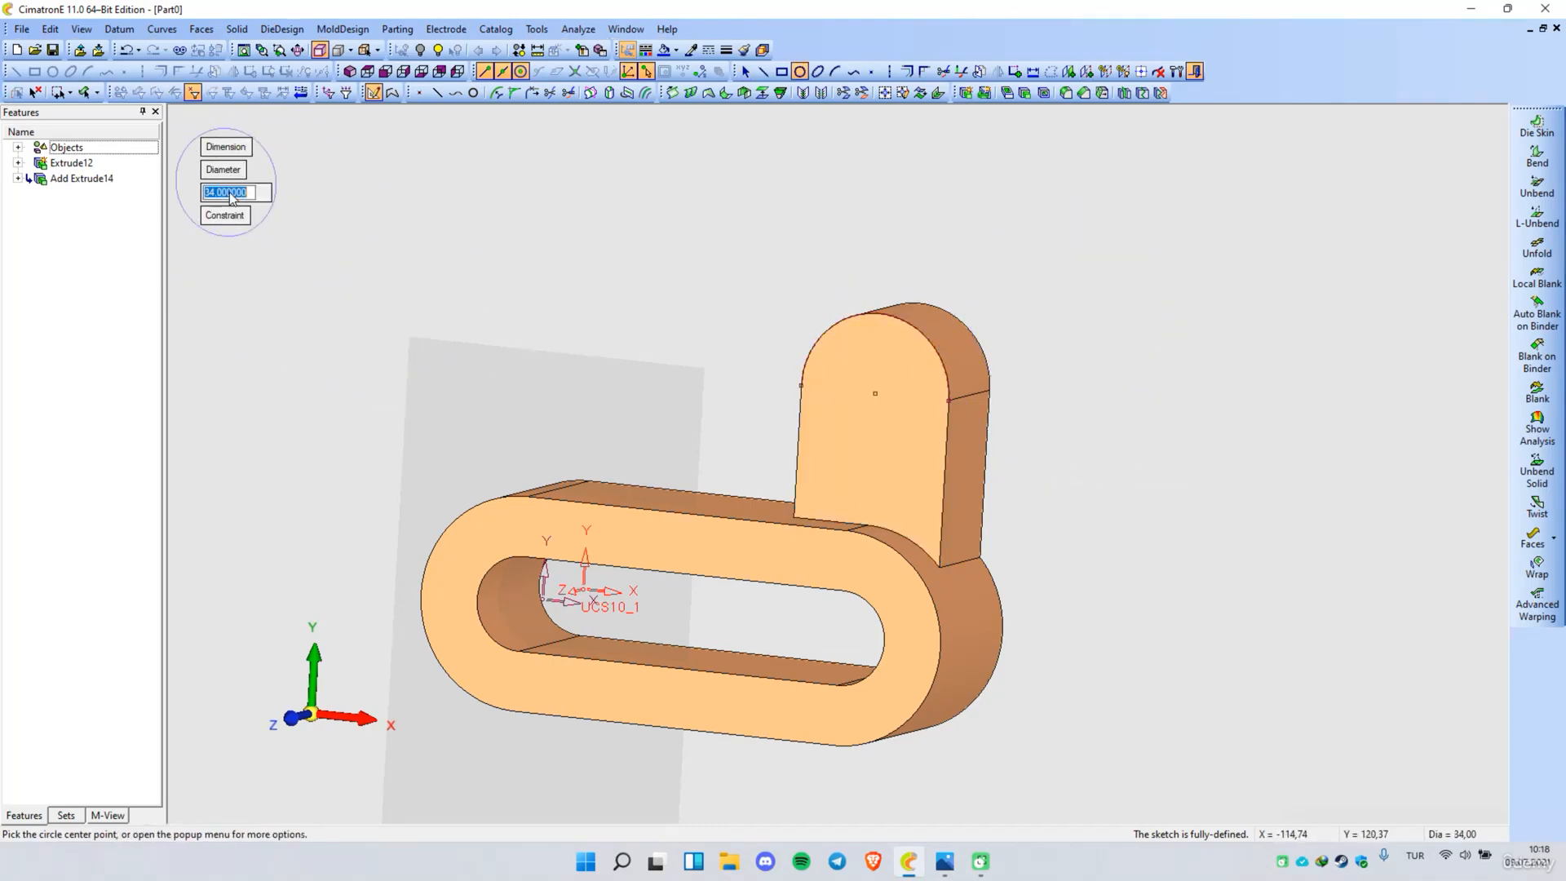
type("18")
key("Return")
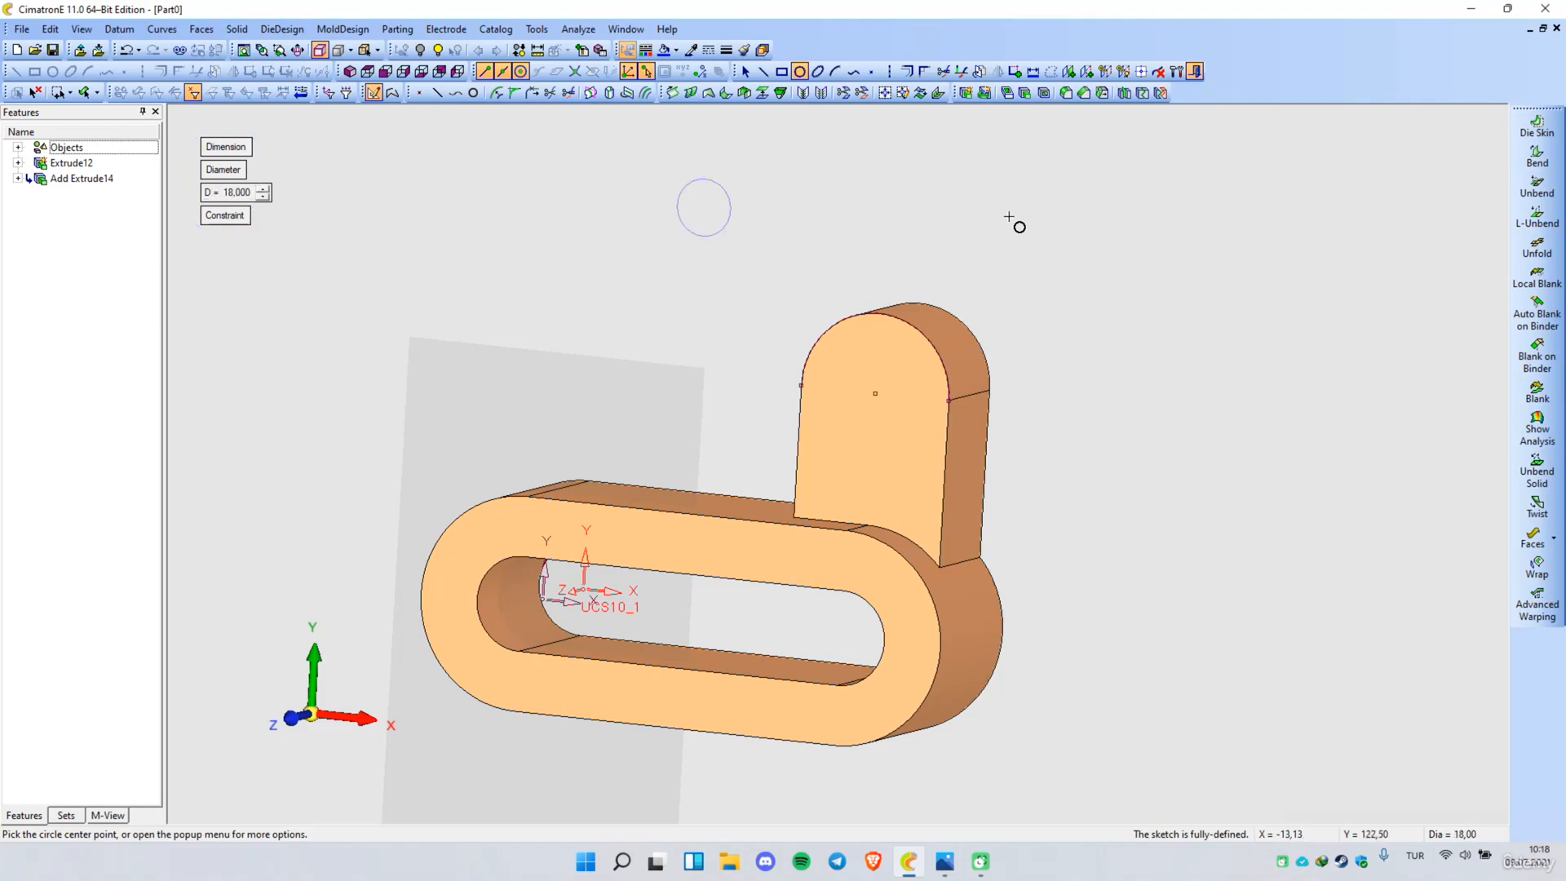
left_click(875, 394)
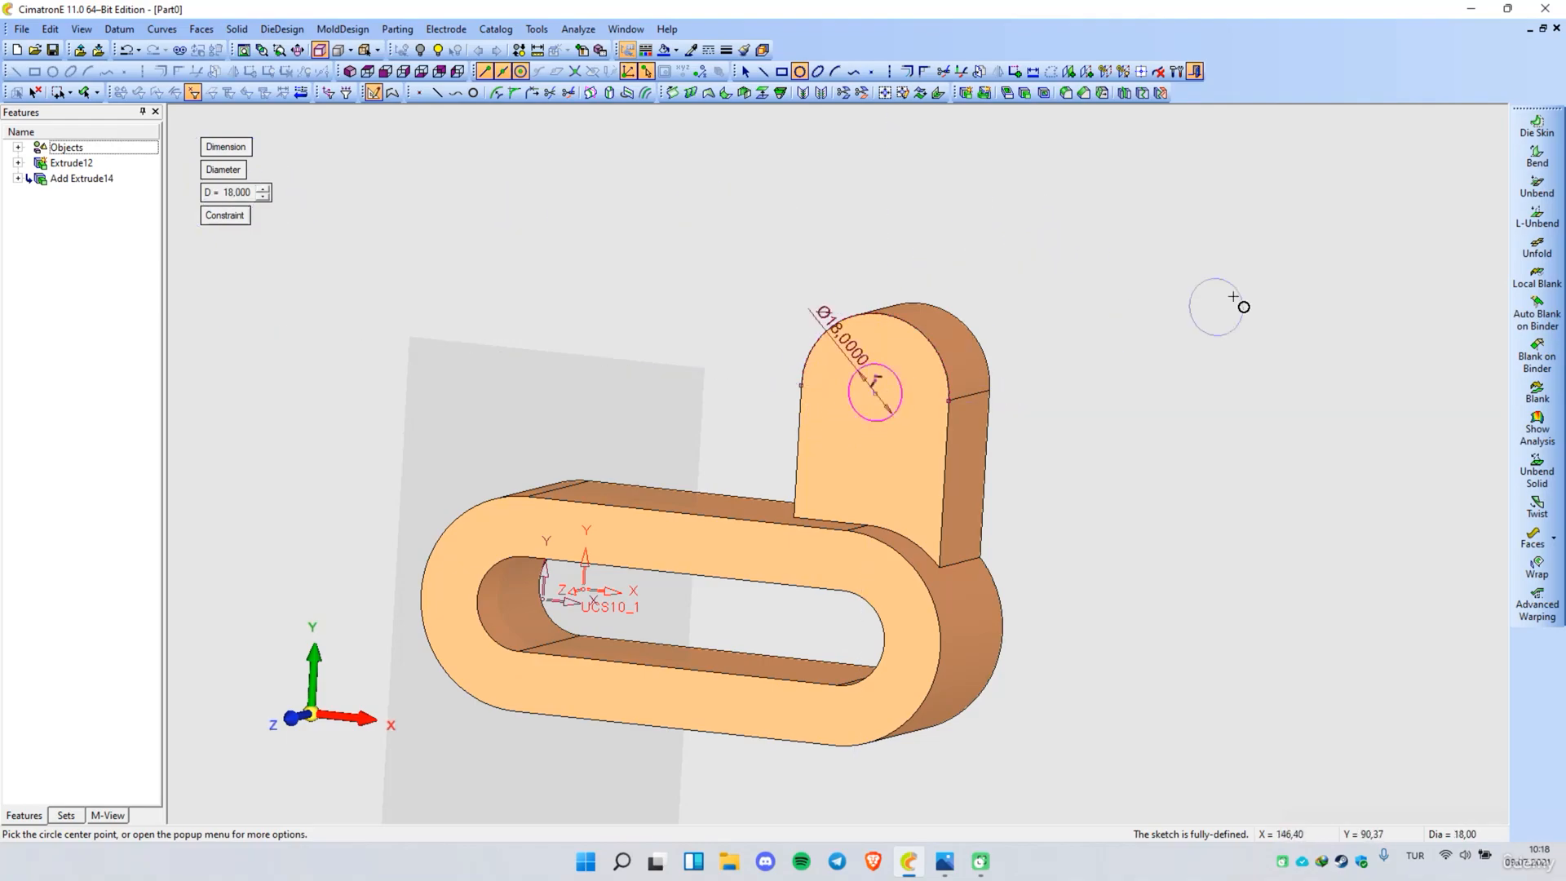
Step: Finish the sketch and cut the circle through the lug with Remove Extrude
right_click(1055, 266)
left_click(1111, 525)
right_click(1101, 505)
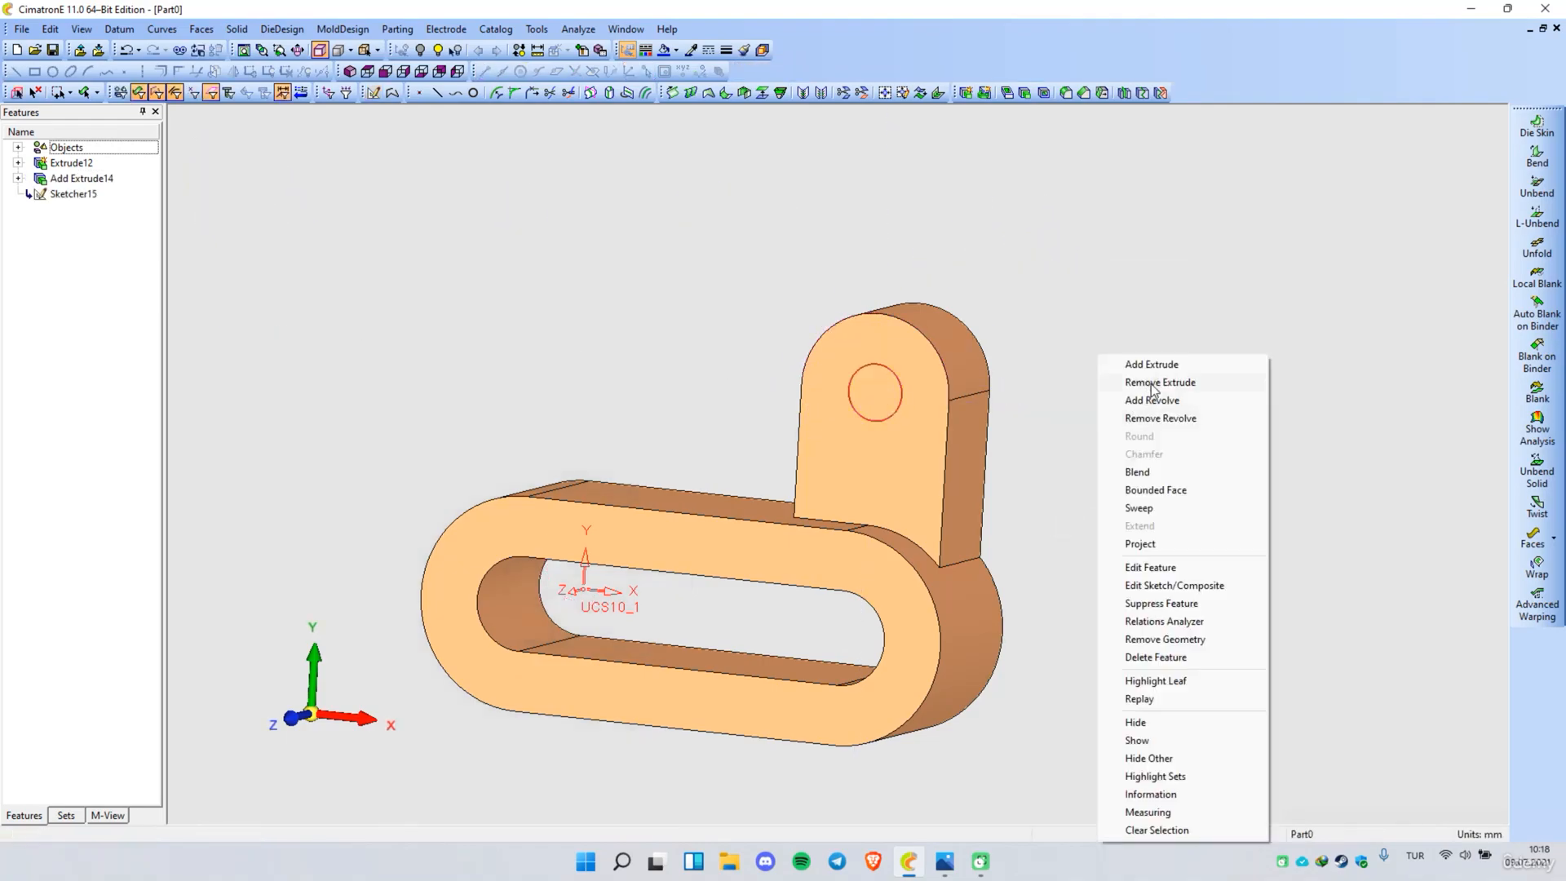
left_click(1151, 384)
middle_click(541, 284)
left_click(574, 278)
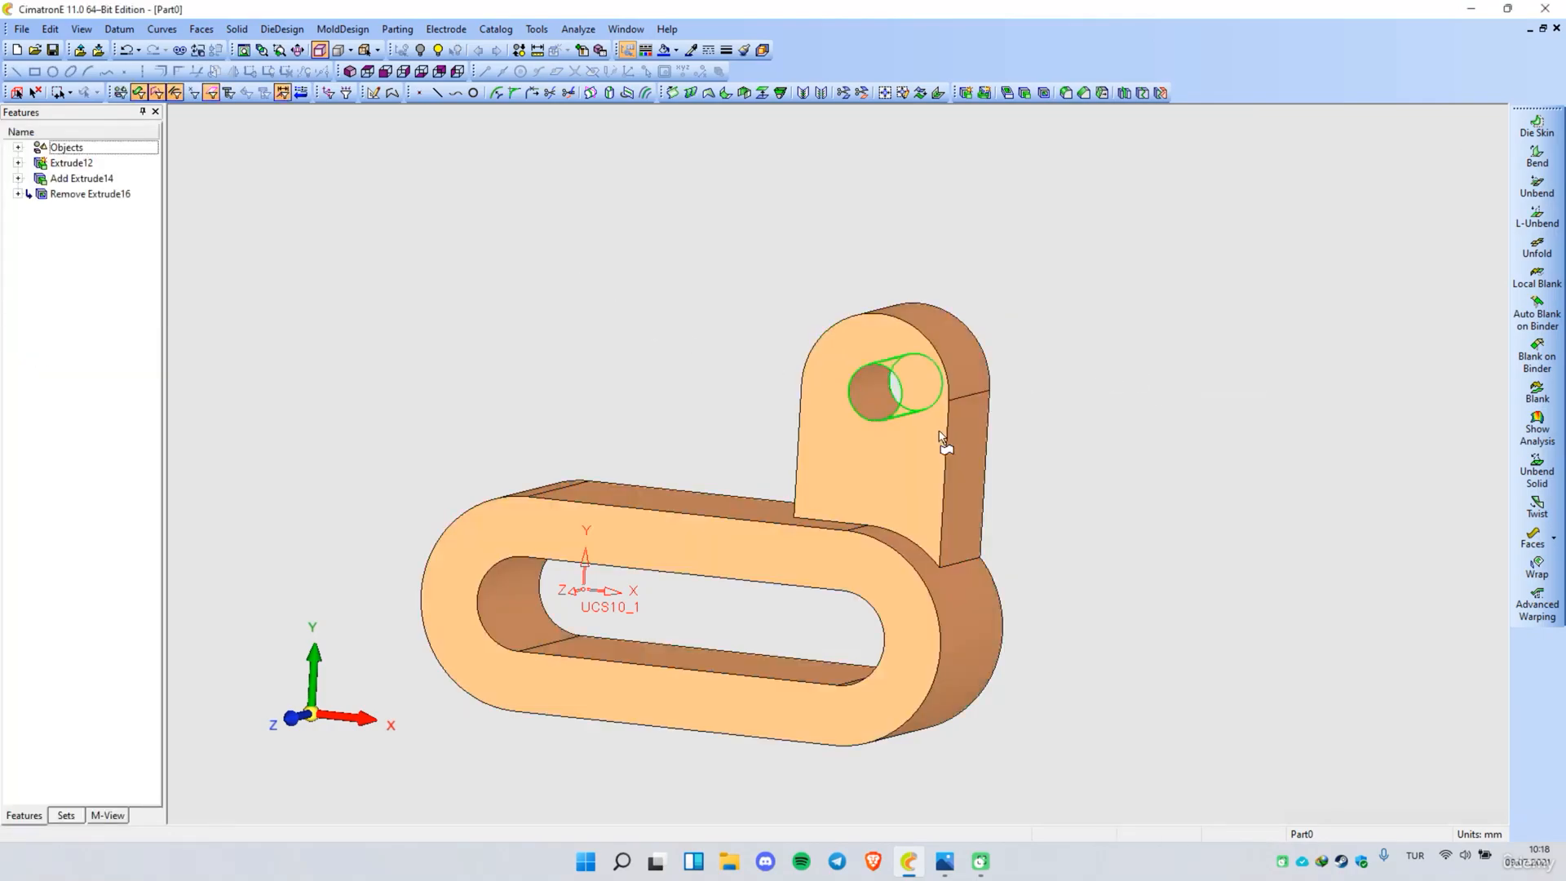
Step: Round the inner corner edge between the lug's side and the ring's upper face with a constant radius of 15 mm
middle_click_drag(996, 482, 1029, 475)
scroll(1077, 526, "down", 1)
scroll(636, 520, "up", 2)
middle_click_drag(570, 576, 601, 542)
middle_click_drag(856, 557, 979, 516)
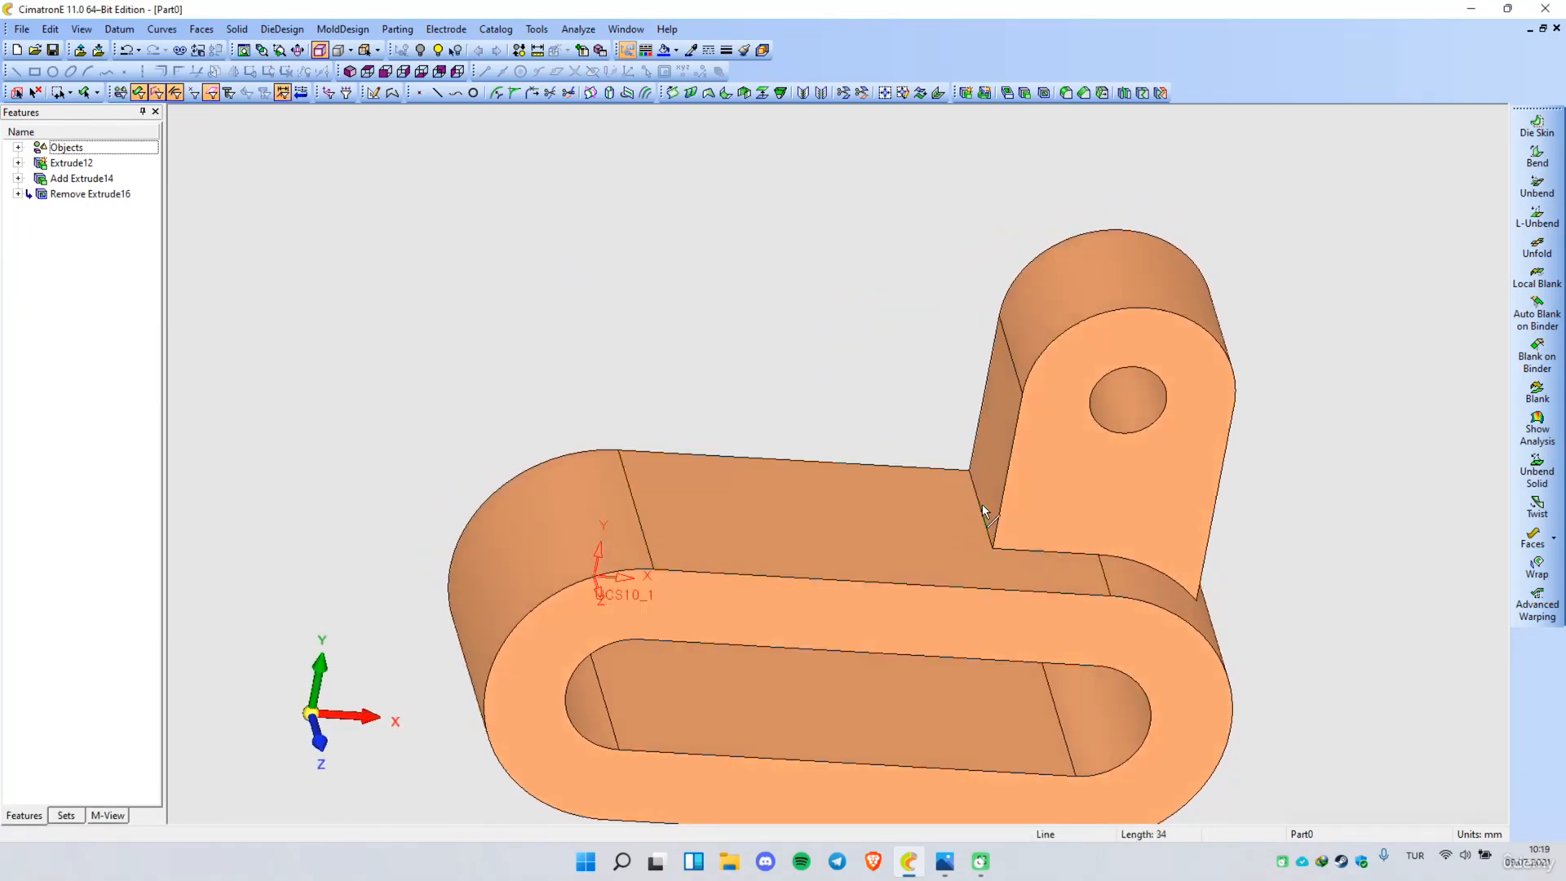
left_click(234, 31)
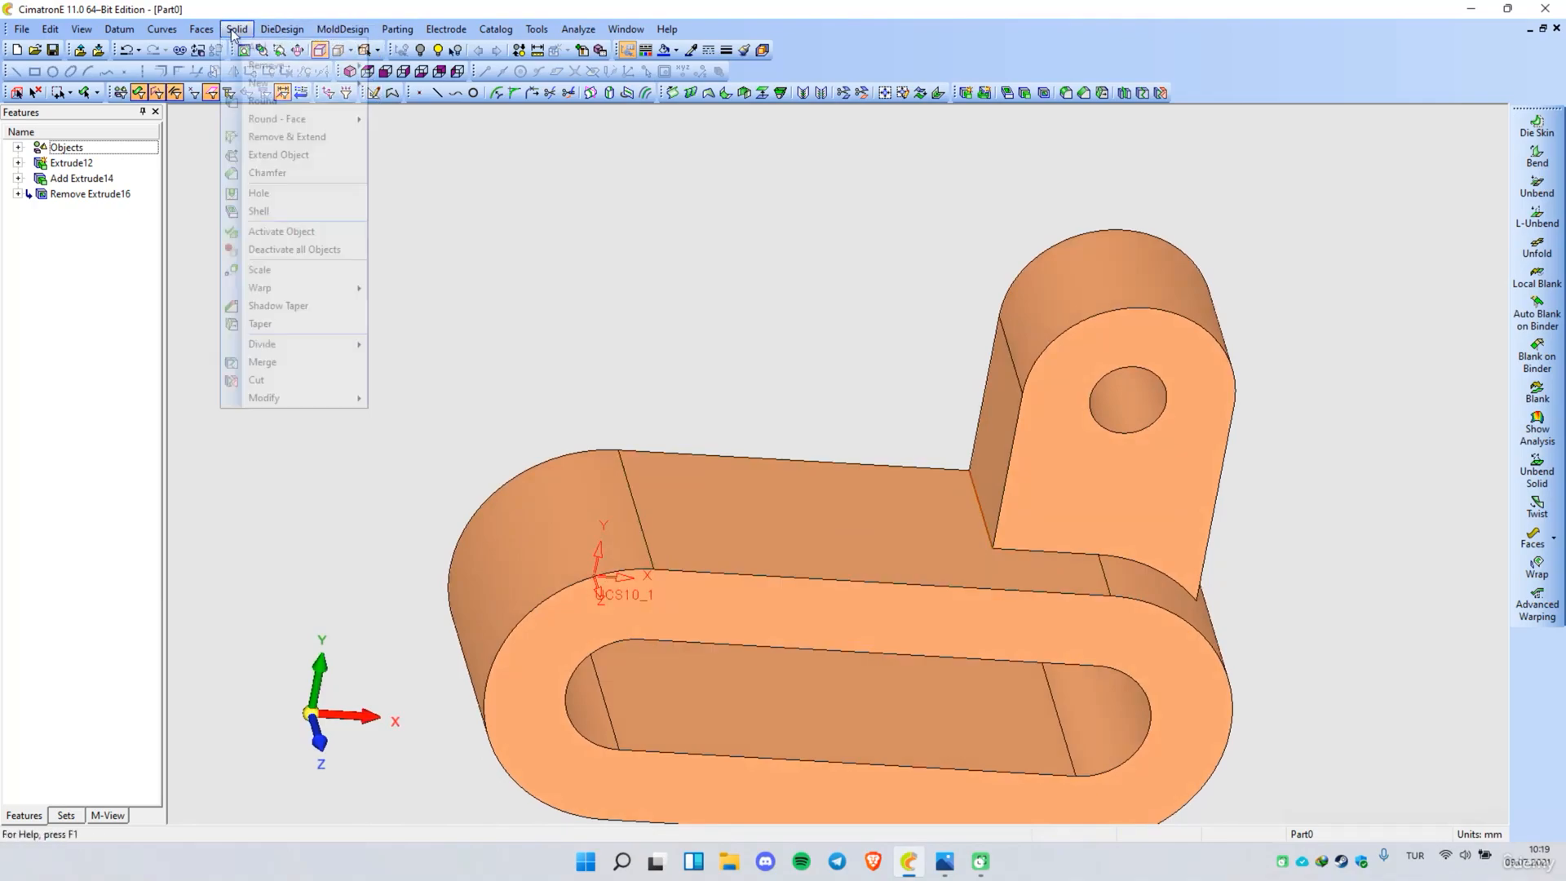
left_click(276, 101)
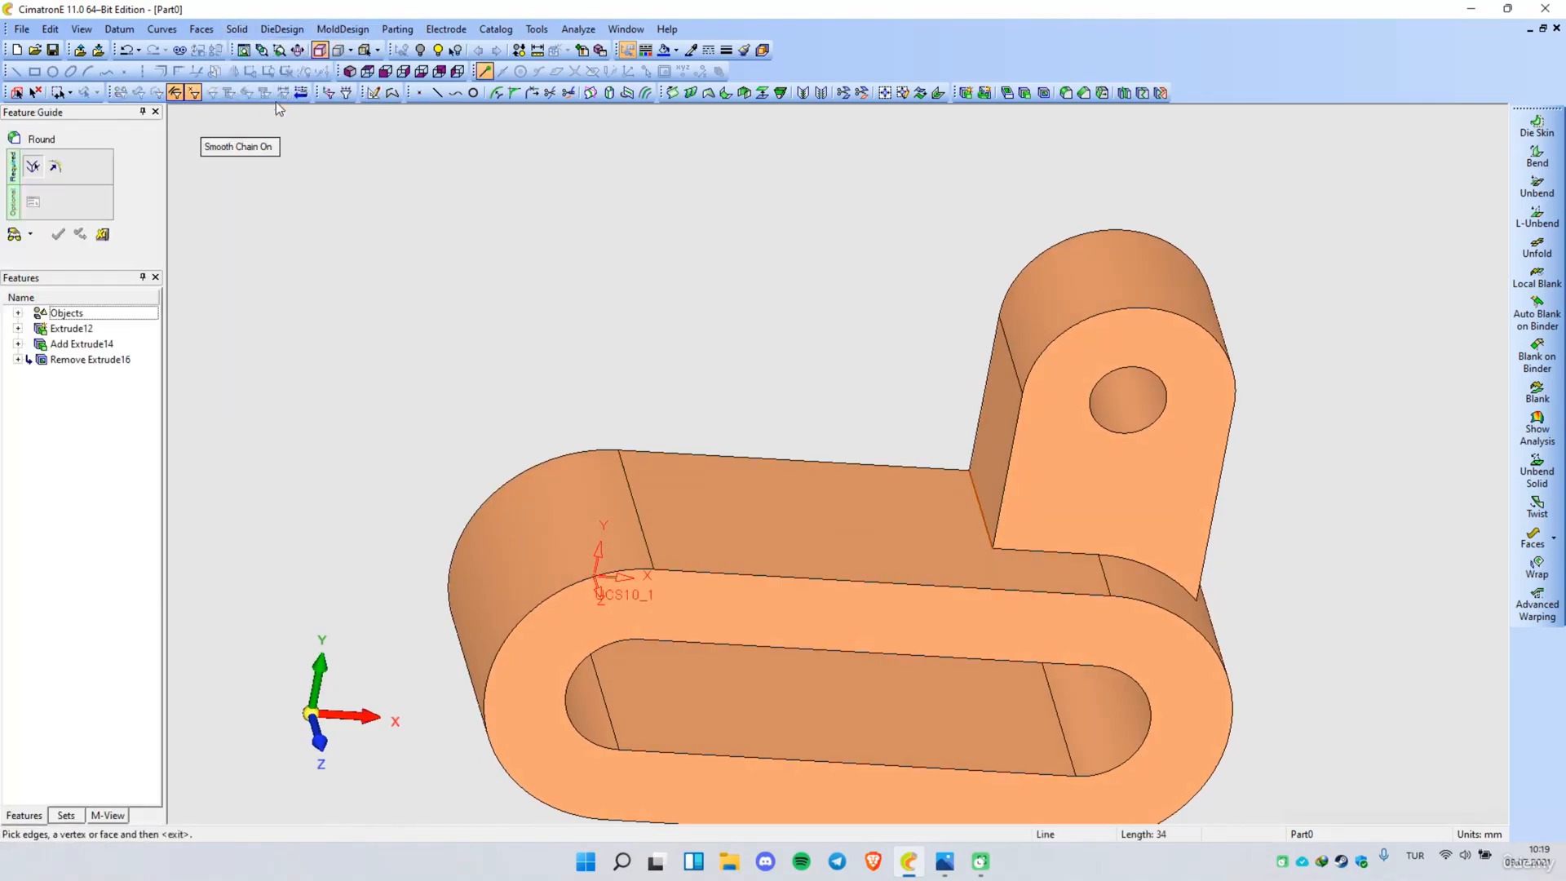
middle_click(828, 421)
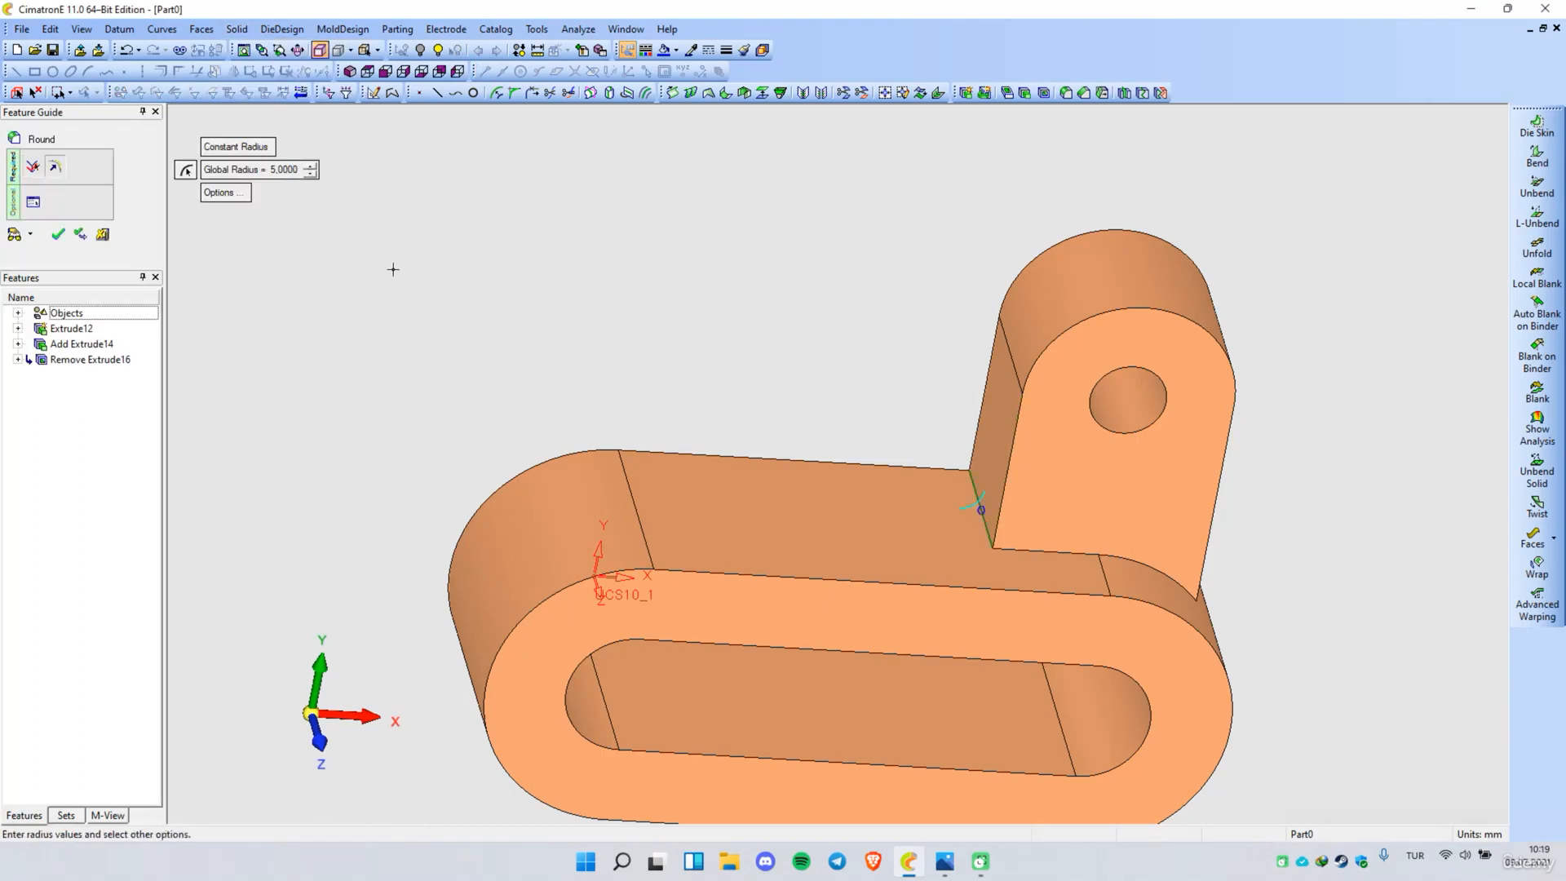
type("15")
key("Return")
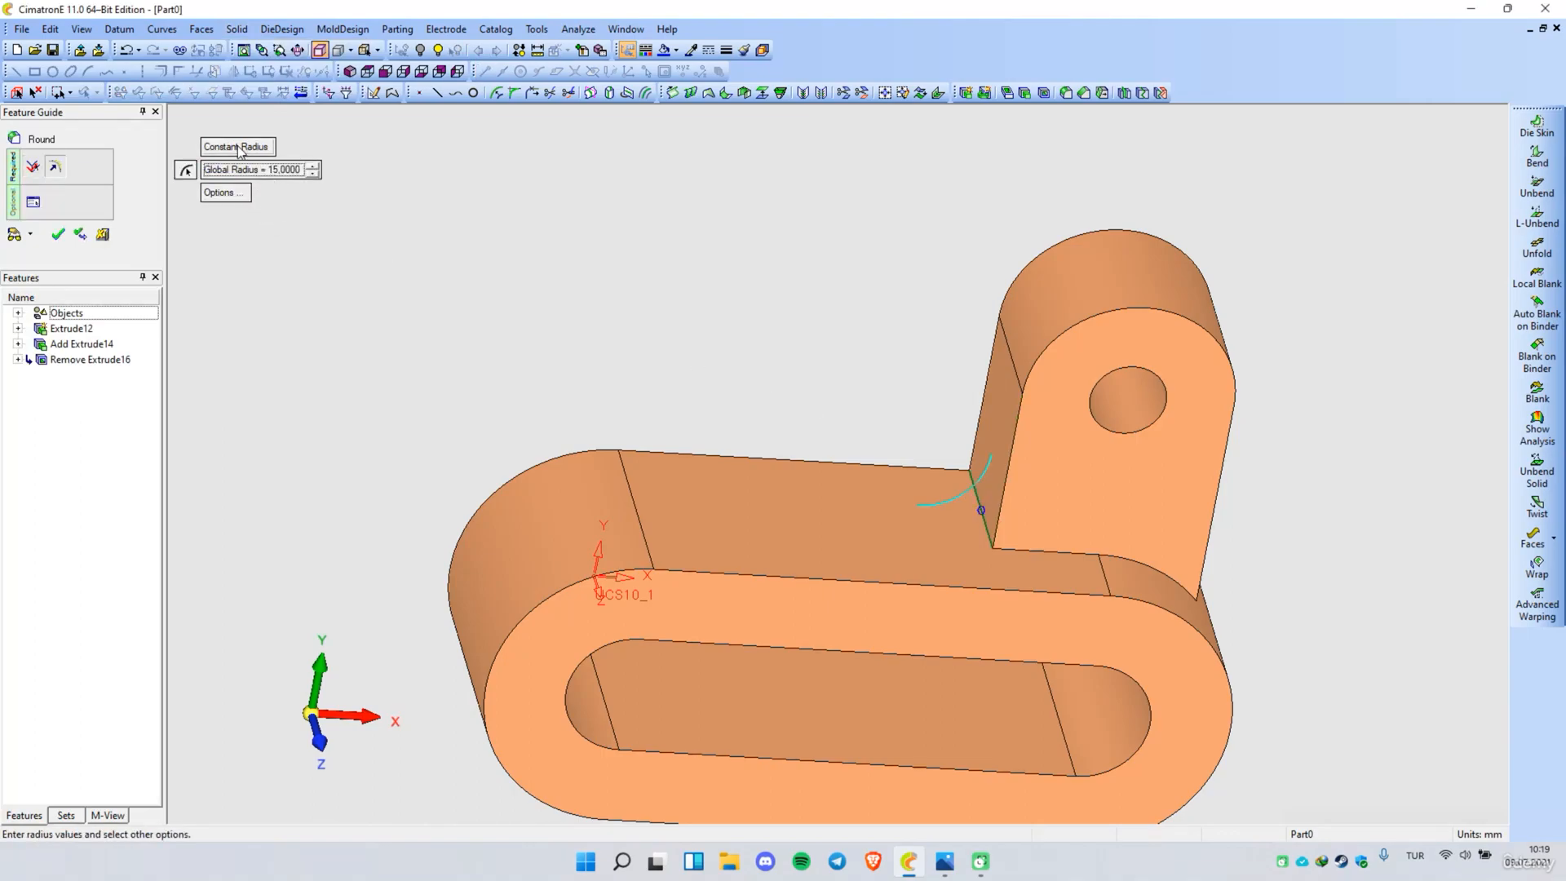
right_click(585, 248)
left_click(584, 248)
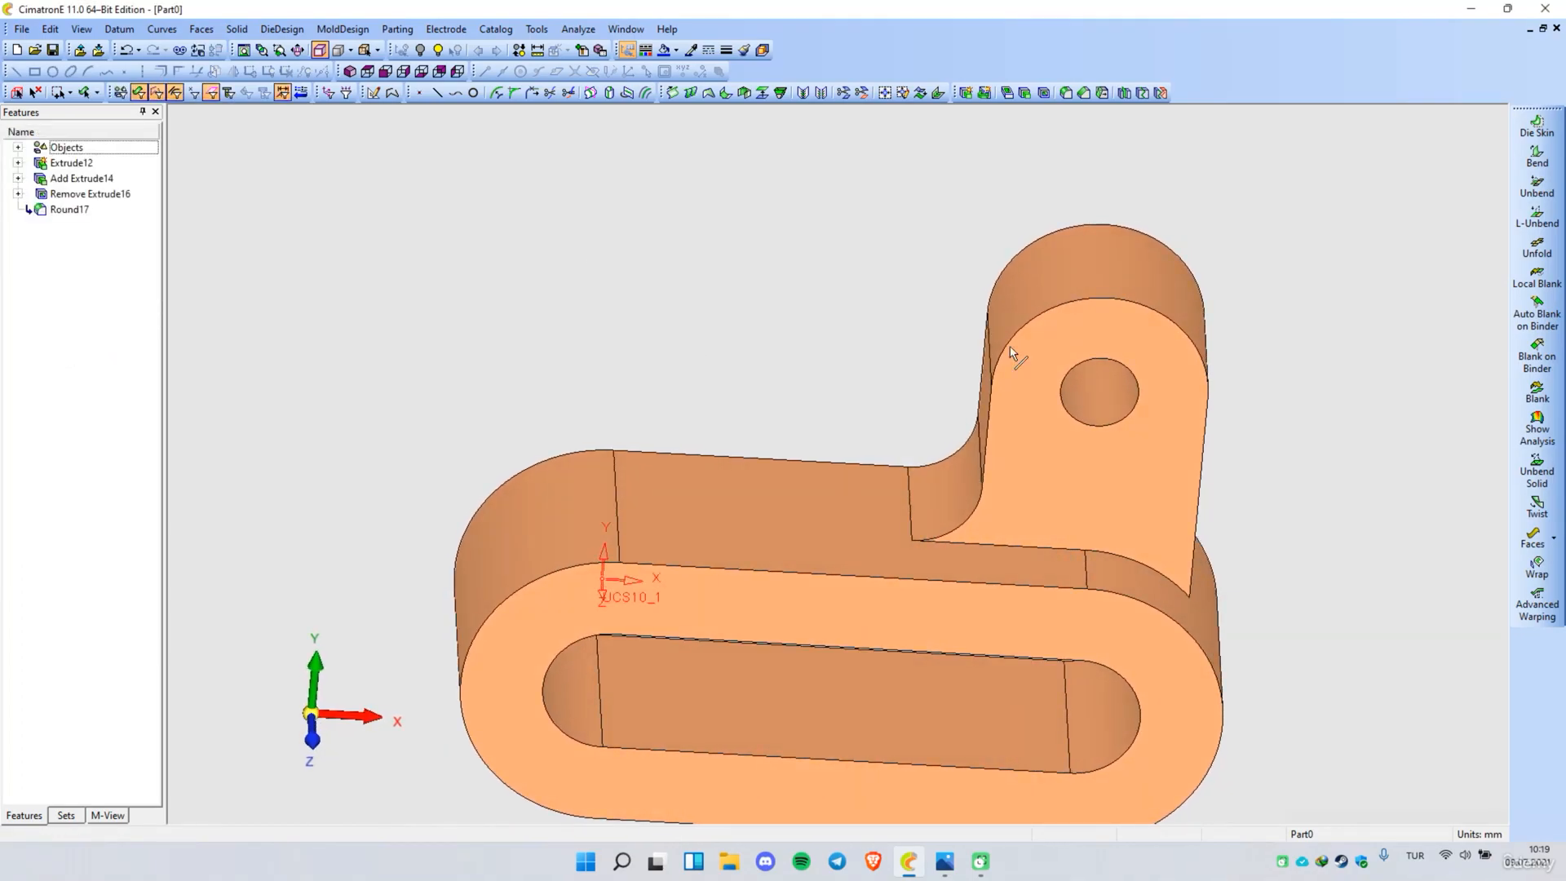
Step: Start a sketch on the planar face at the UCS and reference the lug's rounded edge and the ring's rounded end near the UCS
middle_click_drag(647, 495, 943, 468)
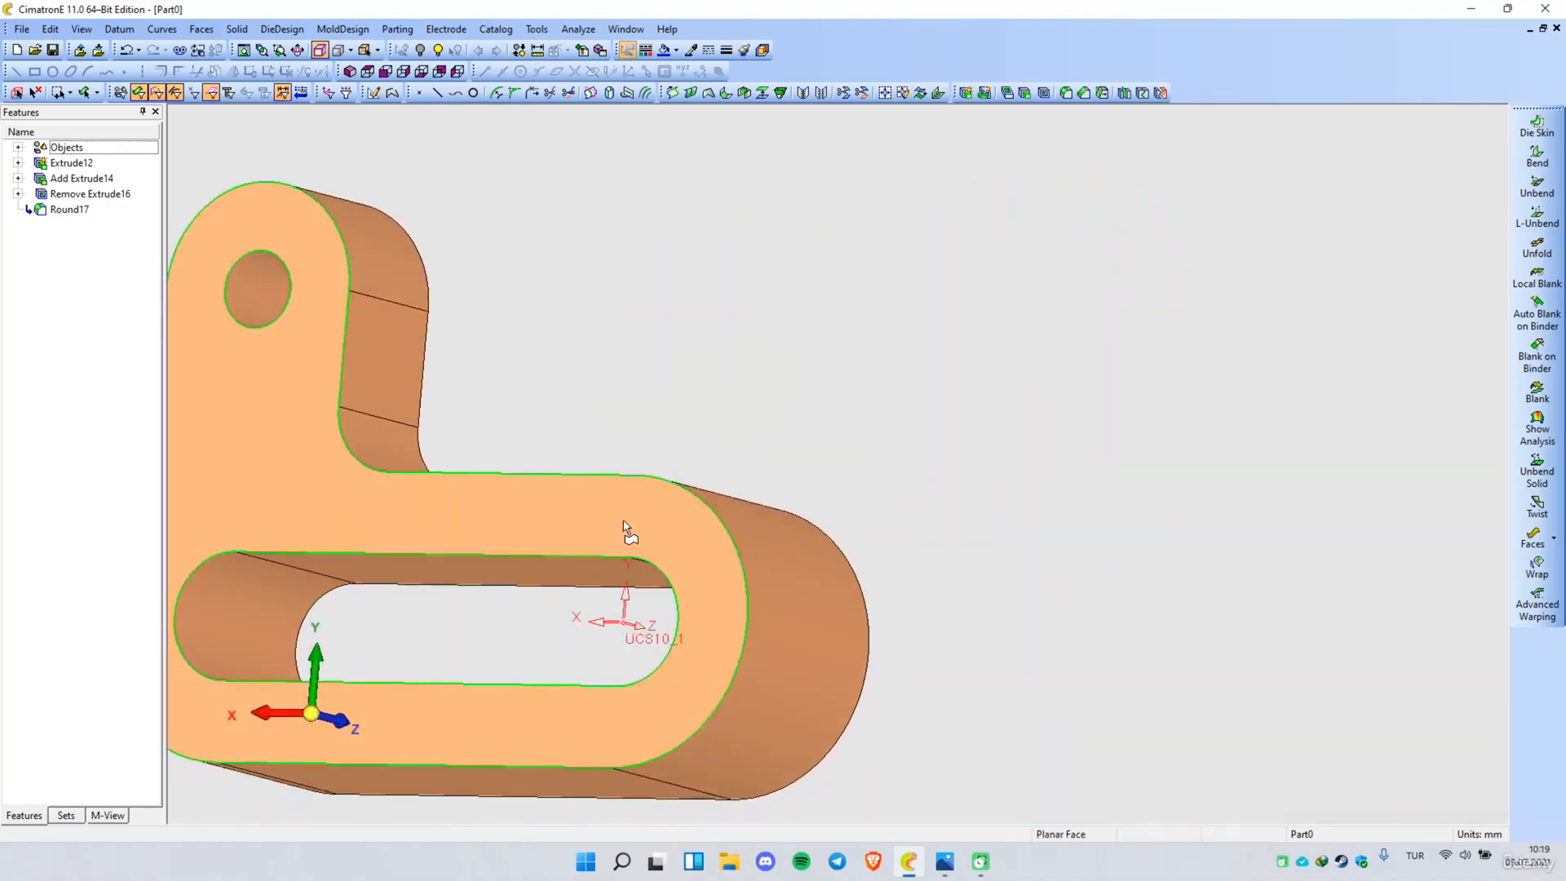
right_click(626, 524)
left_click(685, 45)
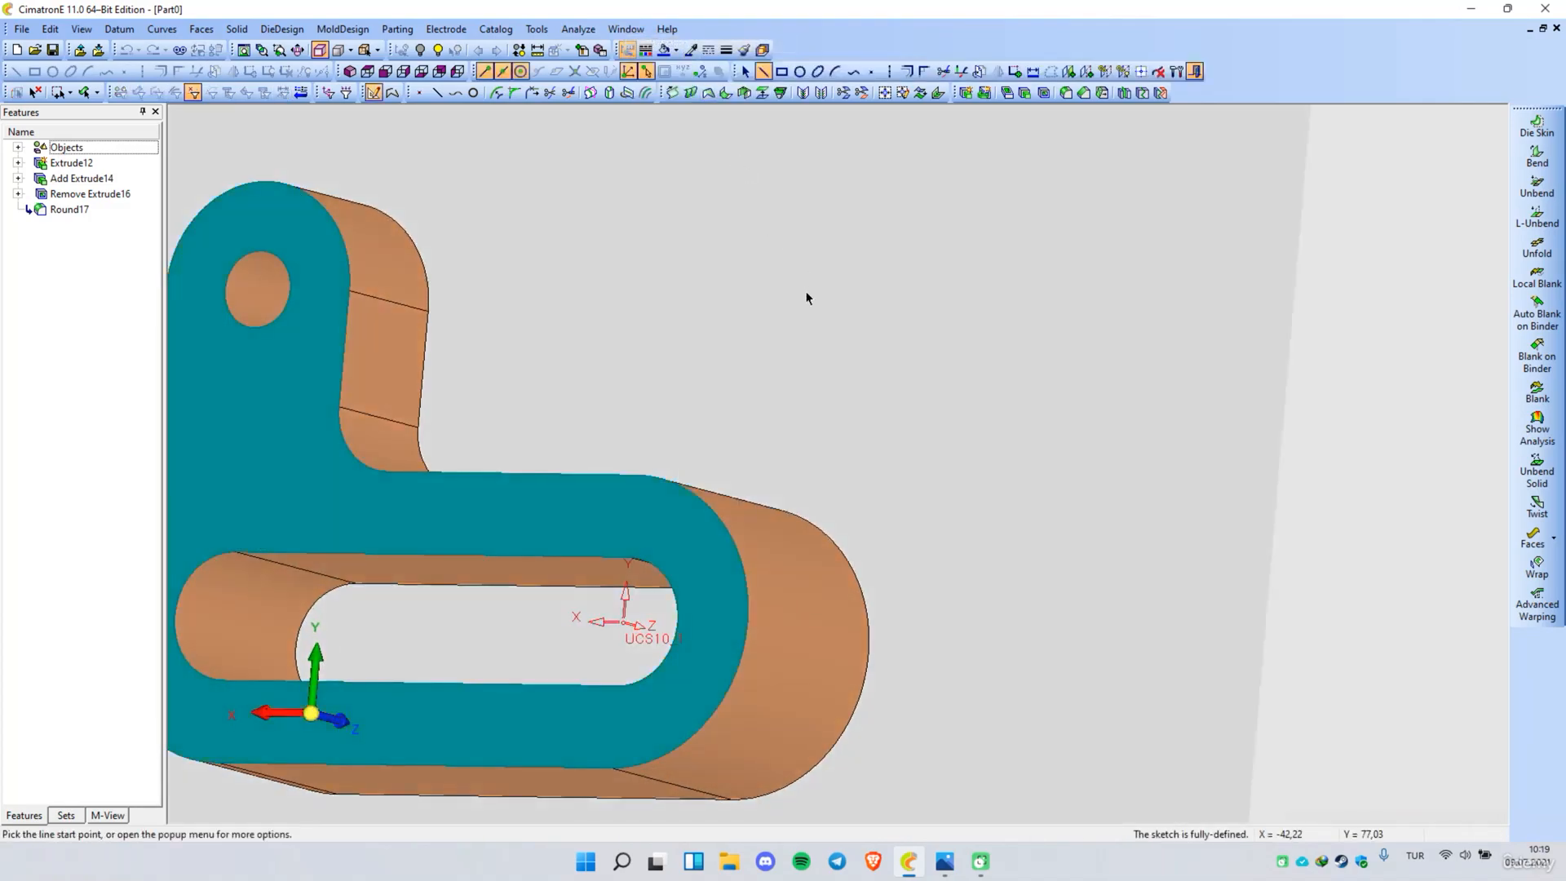
right_click(852, 333)
left_click(912, 455)
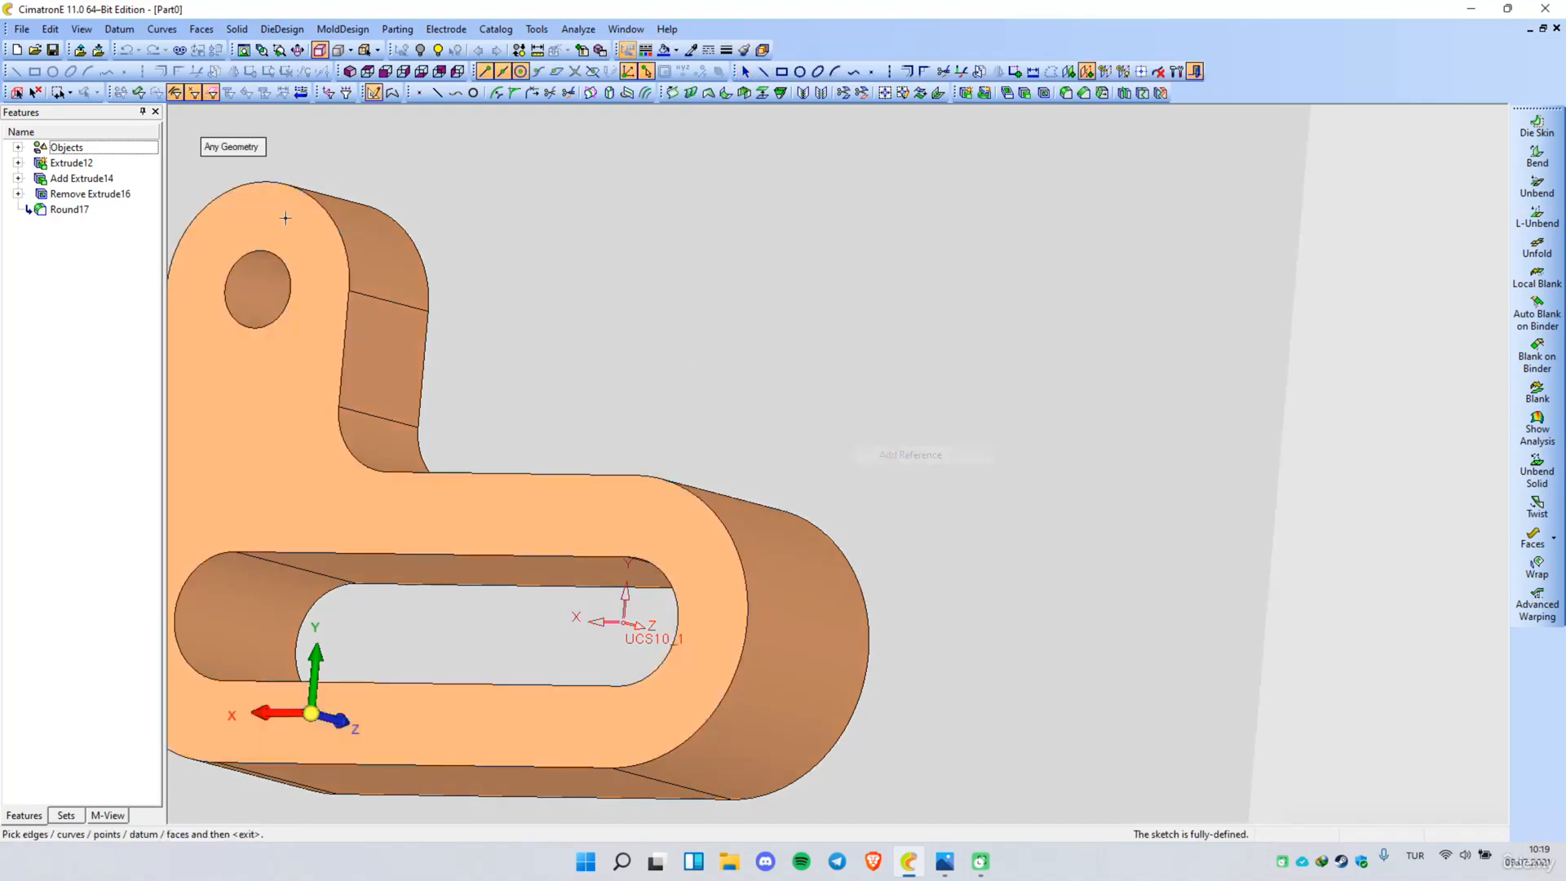
left_click(725, 527)
middle_click(858, 371)
mouse_move(858, 371)
middle_mouse_down()
mouse_move(569, 398)
mouse_move(584, 363)
middle_mouse_up()
Step: Draw a slanted line from the ring's referenced rounded end up to the lug's rounded upper edge
right_click(567, 323)
left_click(599, 332)
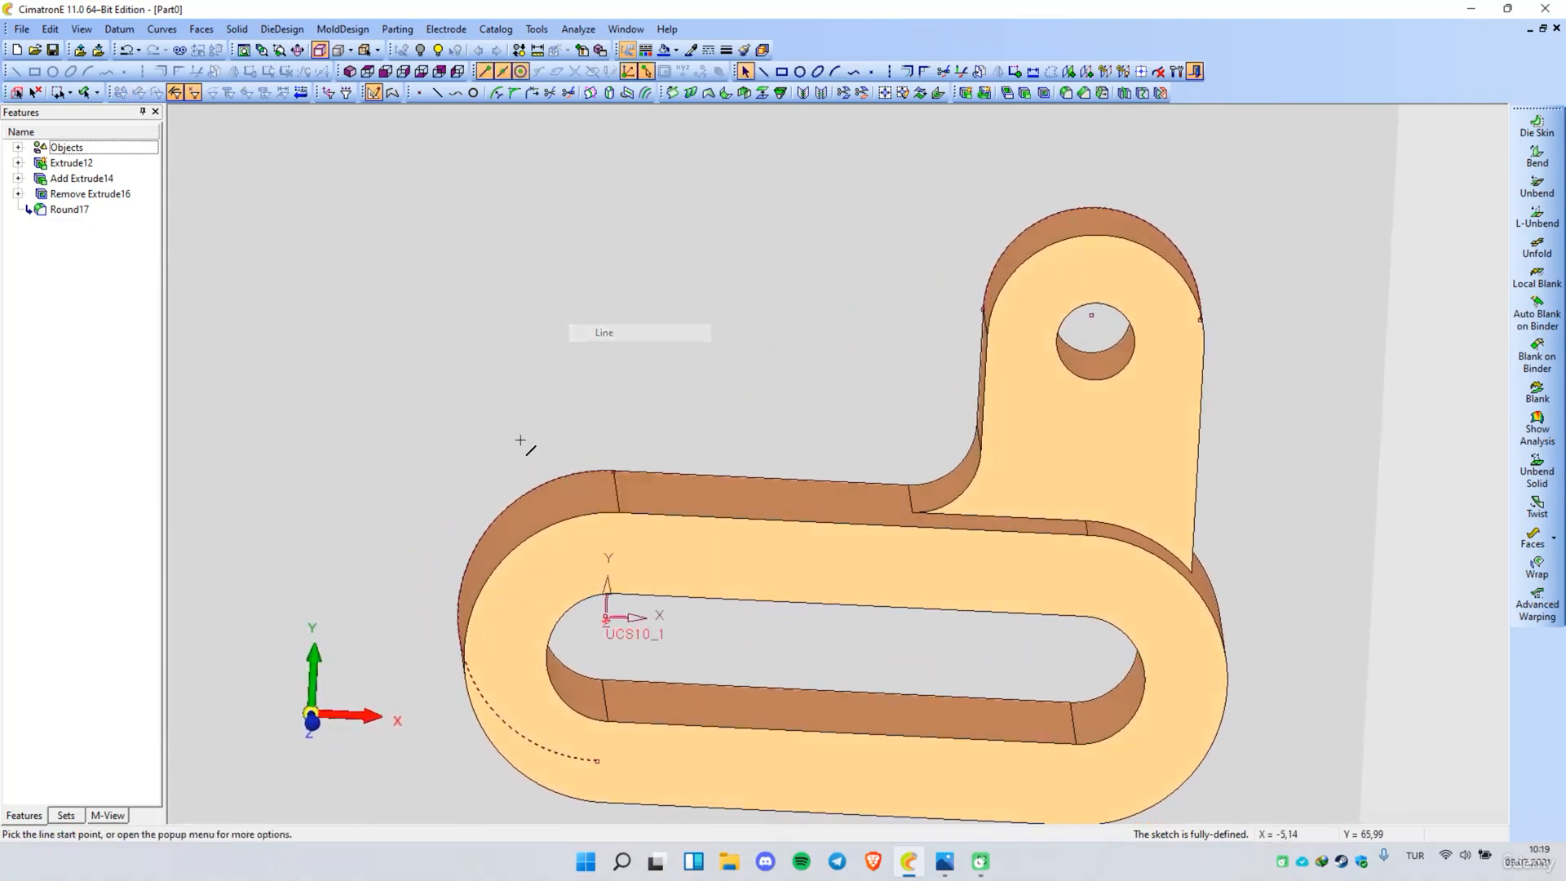
left_click(526, 491)
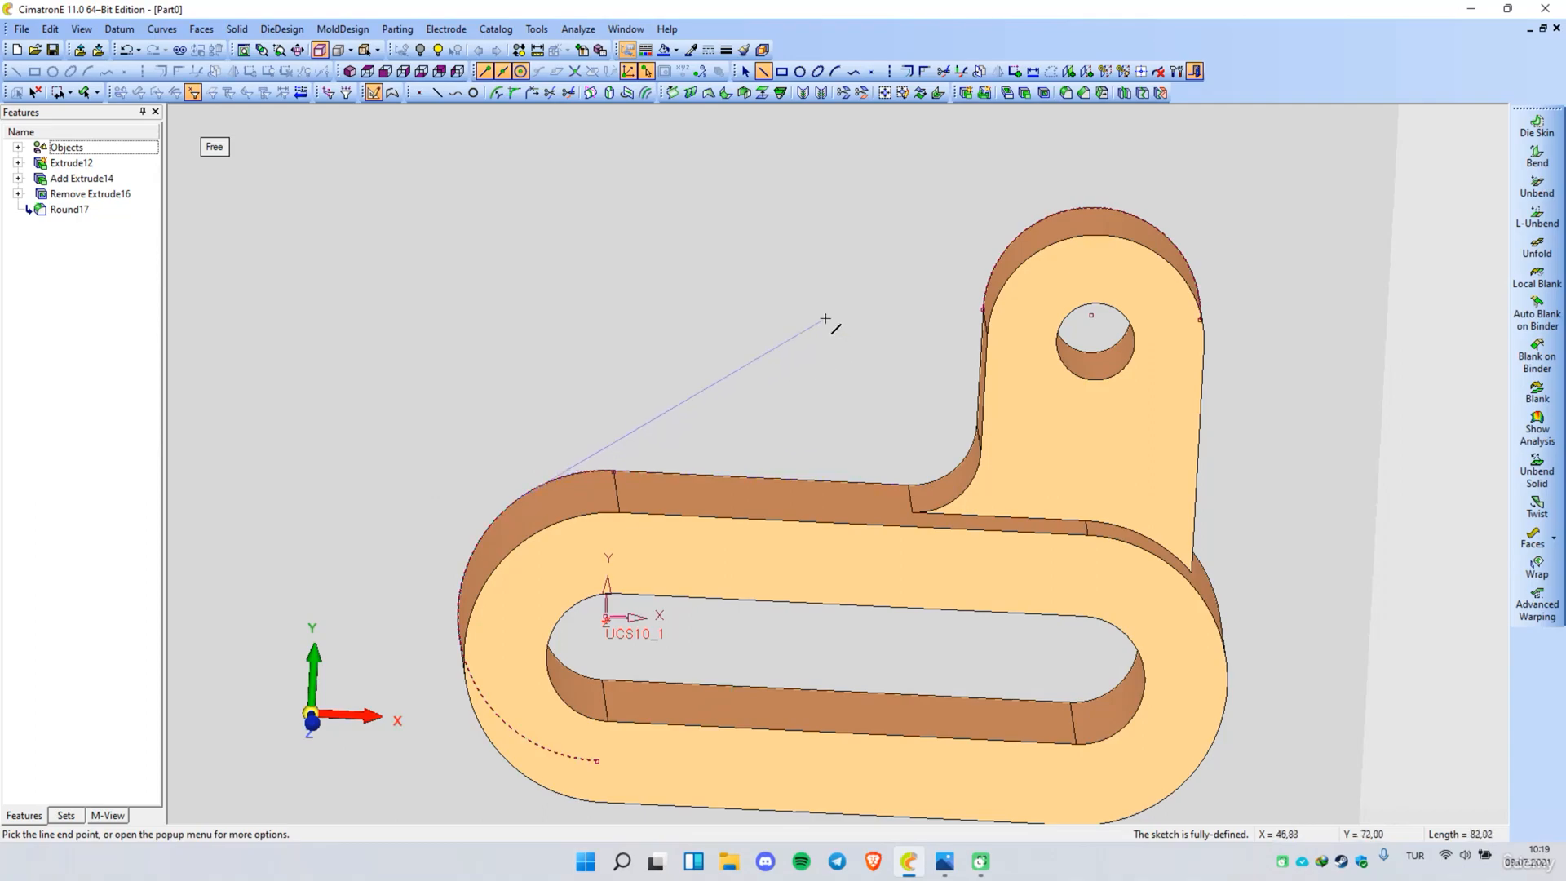
left_click(1070, 208)
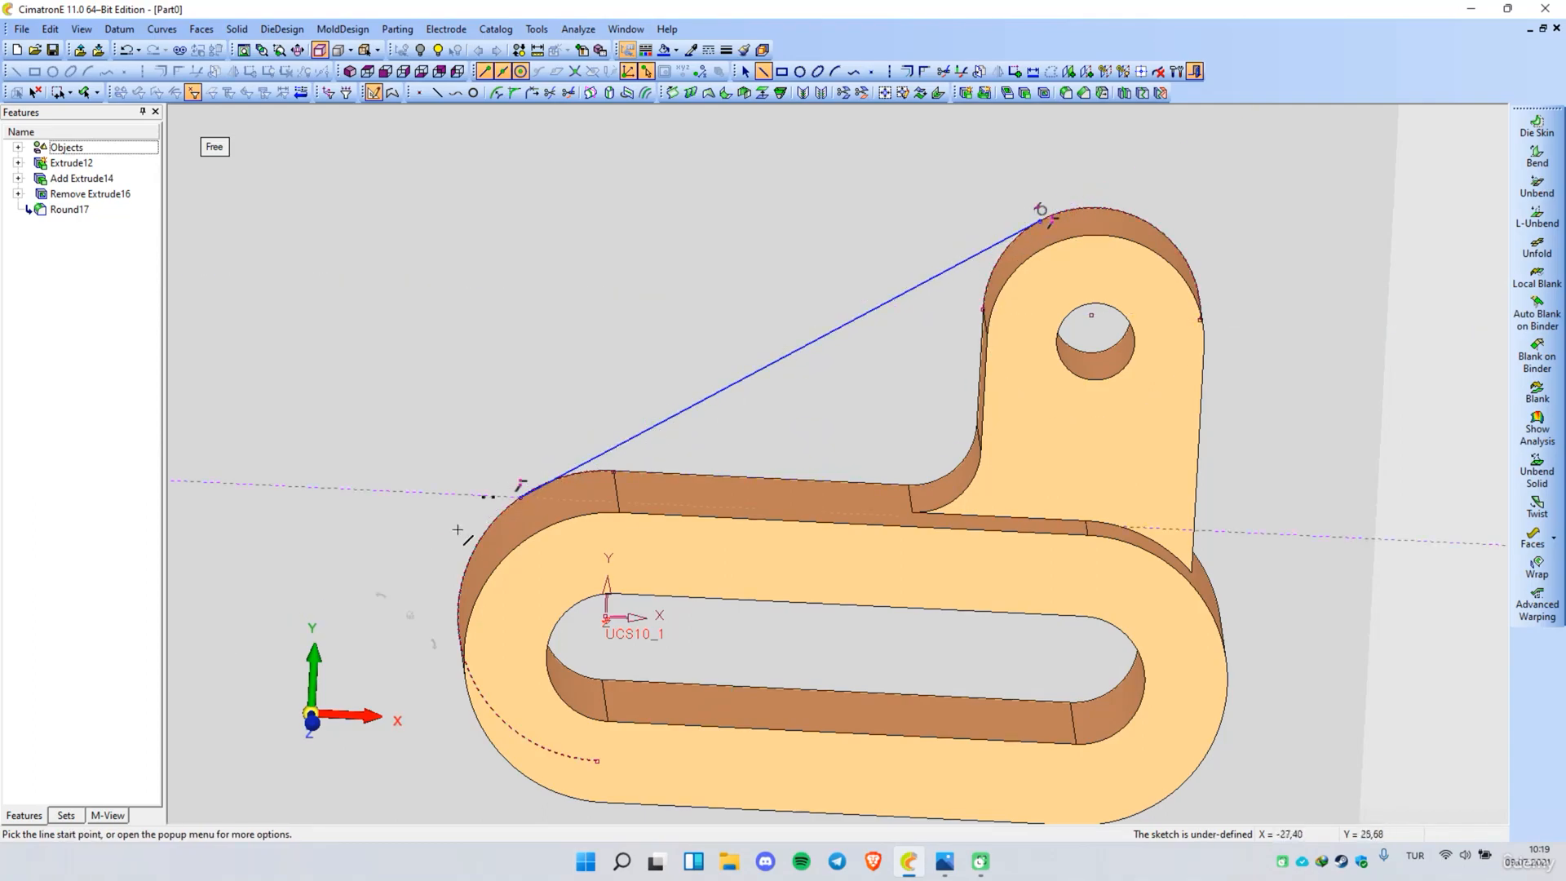
scroll(517, 486, "up", 3)
scroll(517, 518, "up", 2)
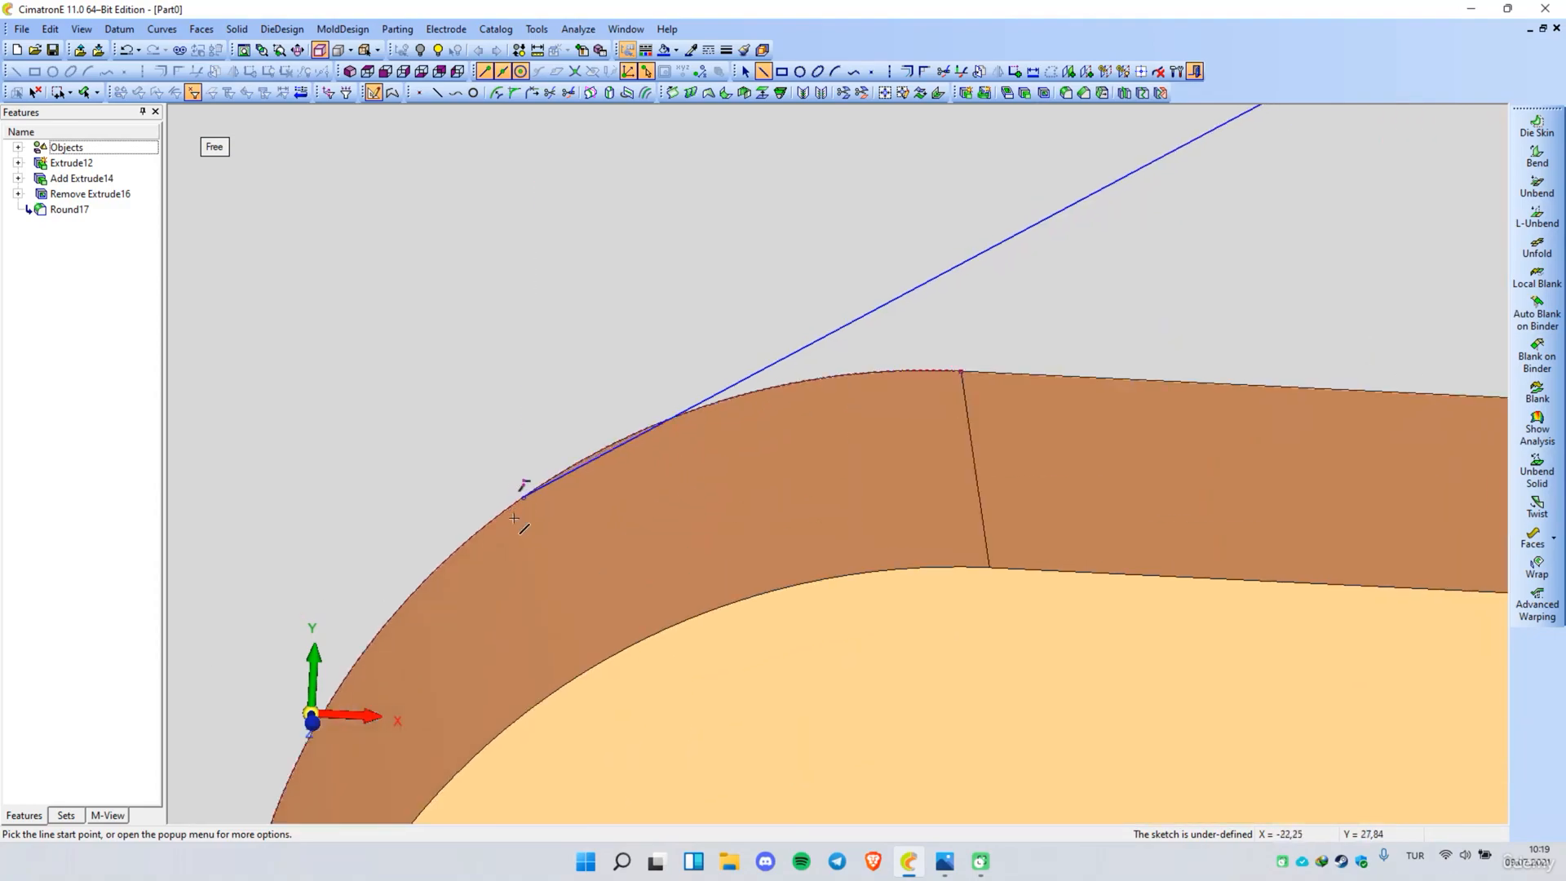
scroll(514, 513, "down", 5)
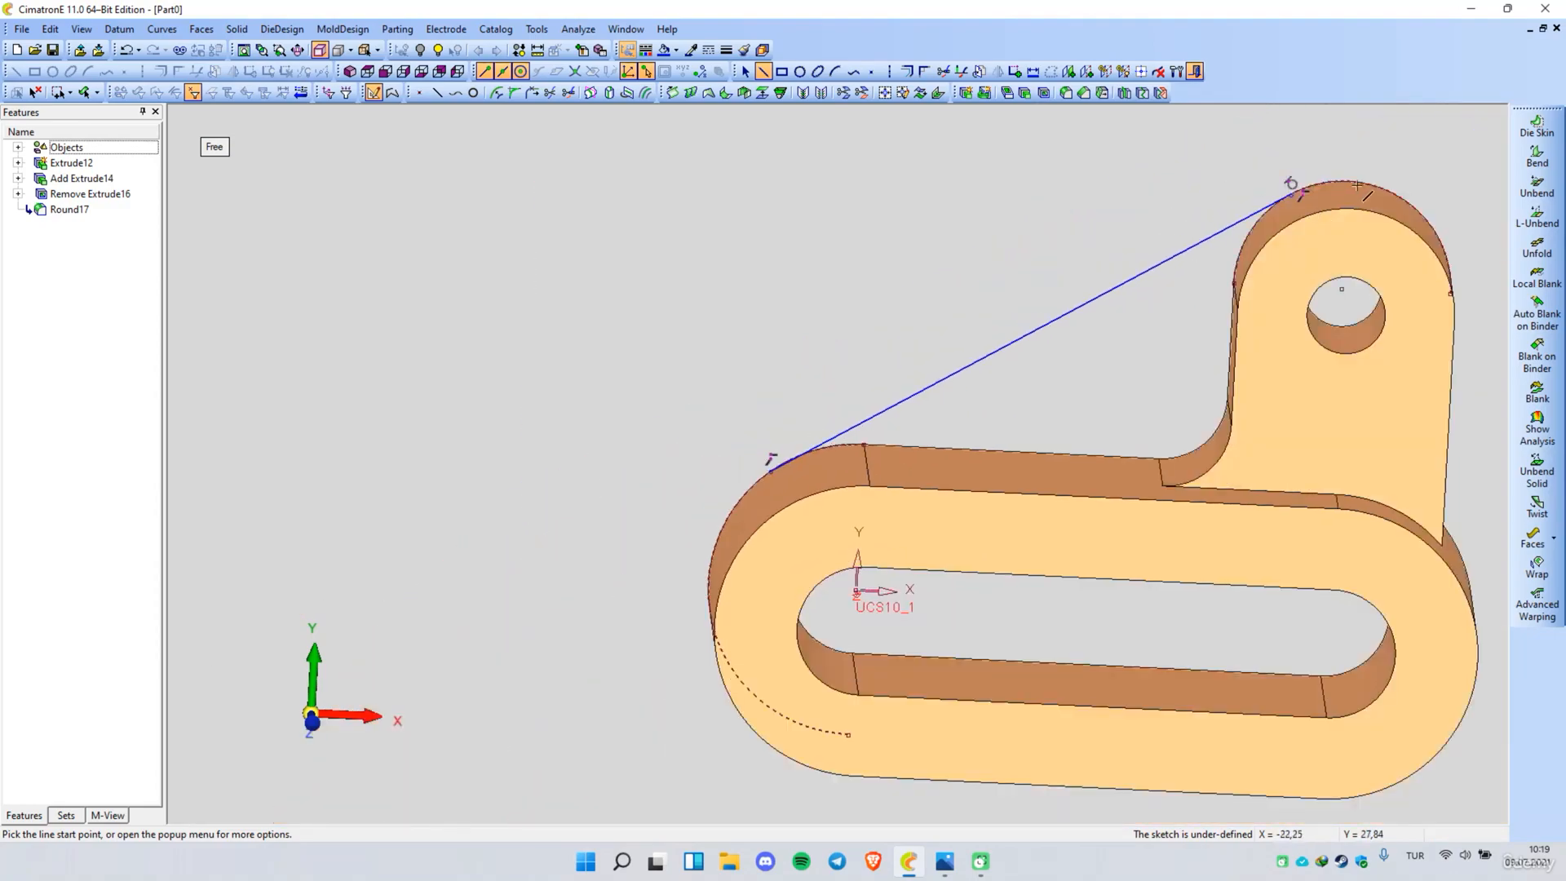
scroll(1355, 187, "up", 3)
scroll(1338, 204, "down", 2)
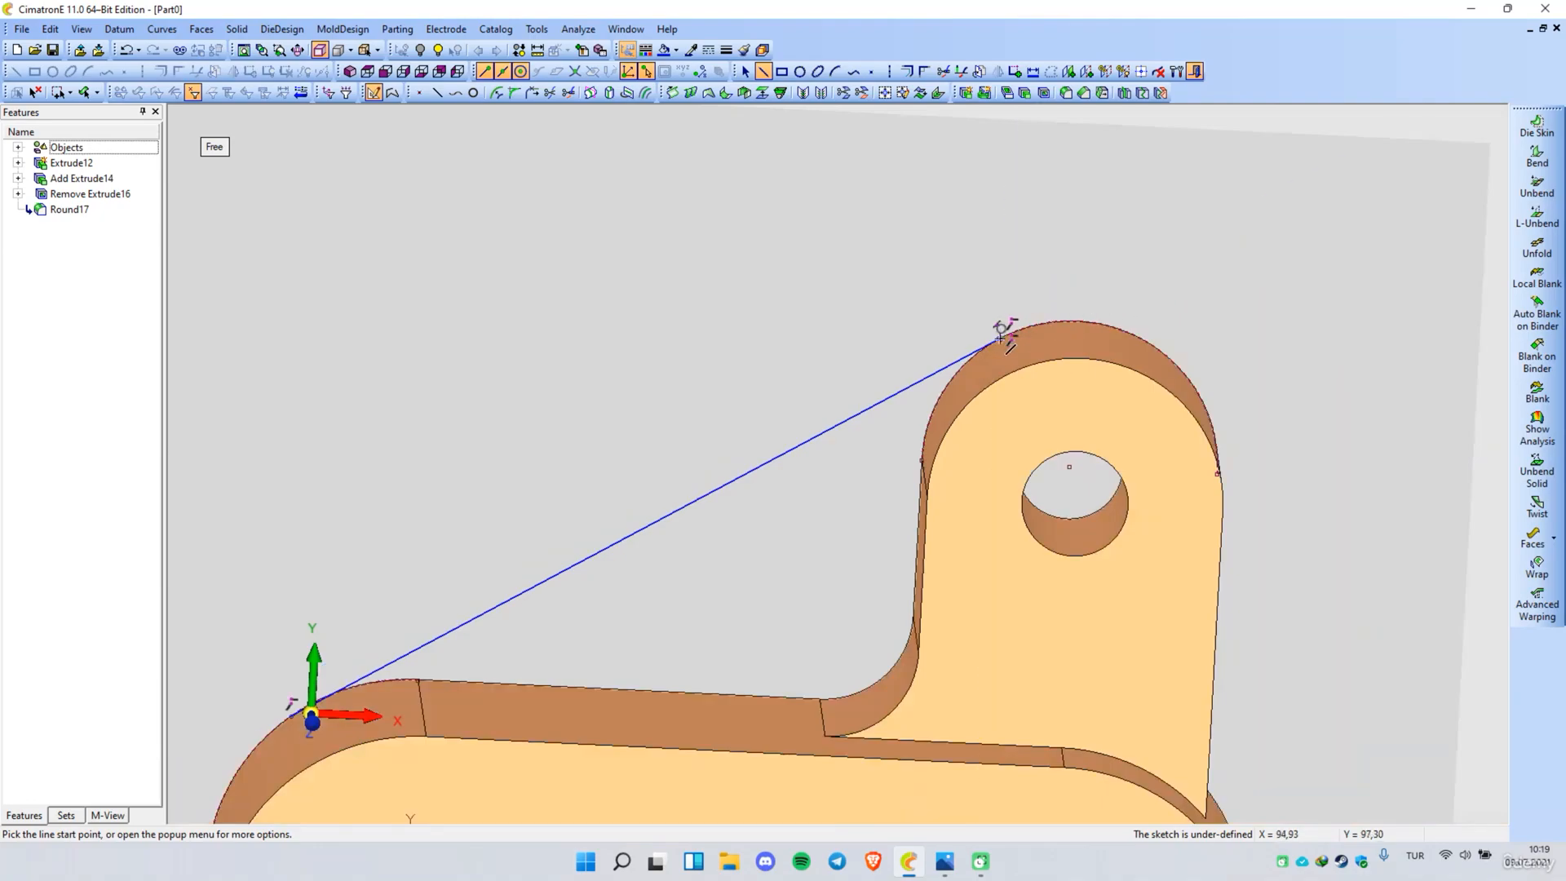
left_click(1000, 335)
scroll(824, 461, "down", 2)
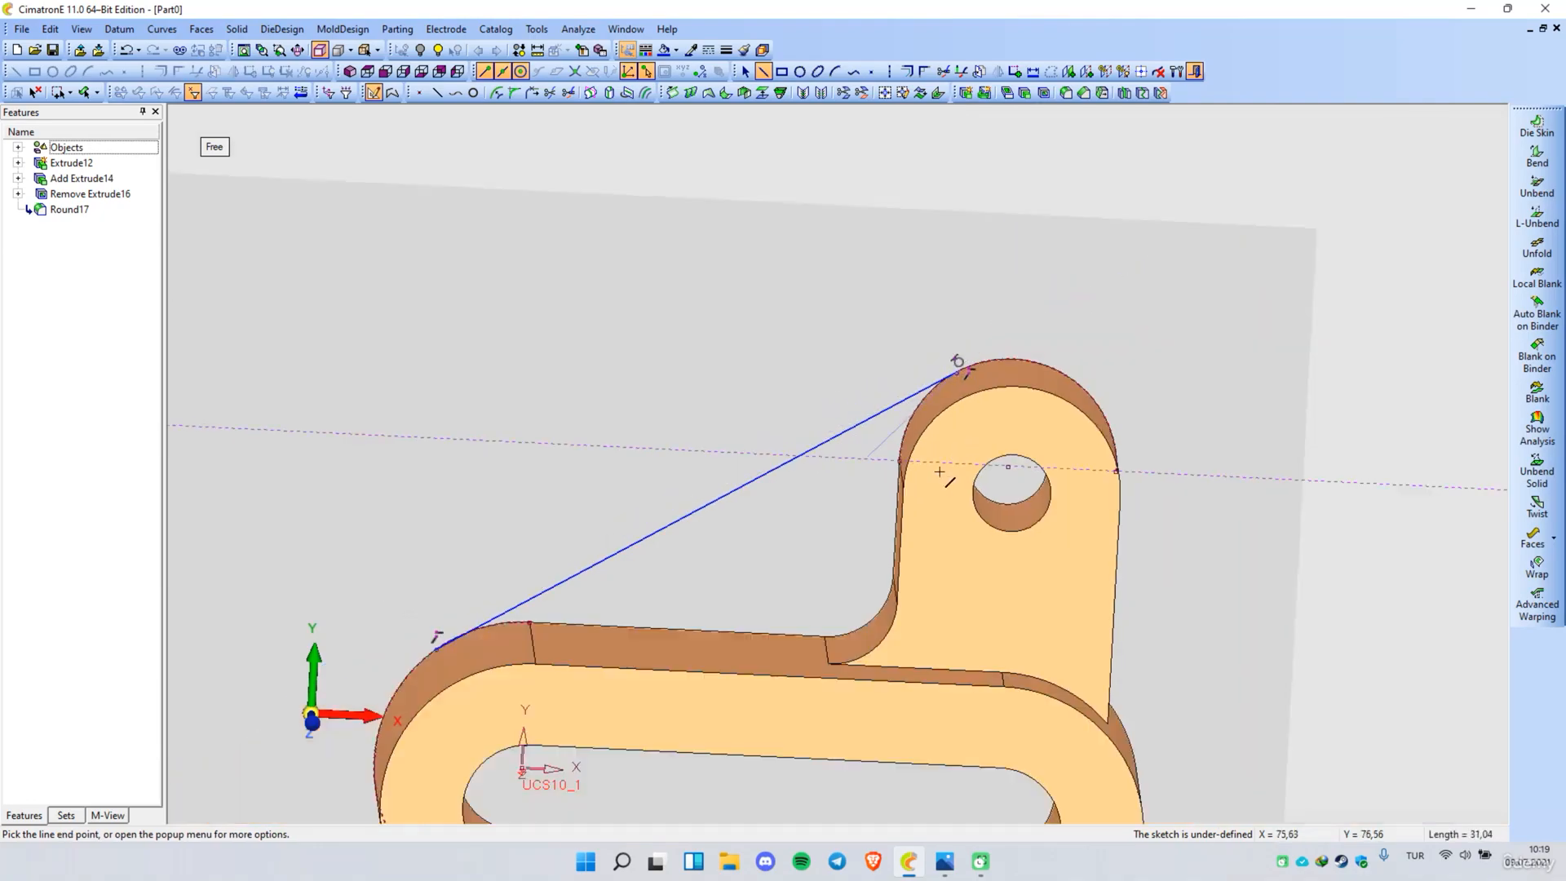
left_click(437, 644)
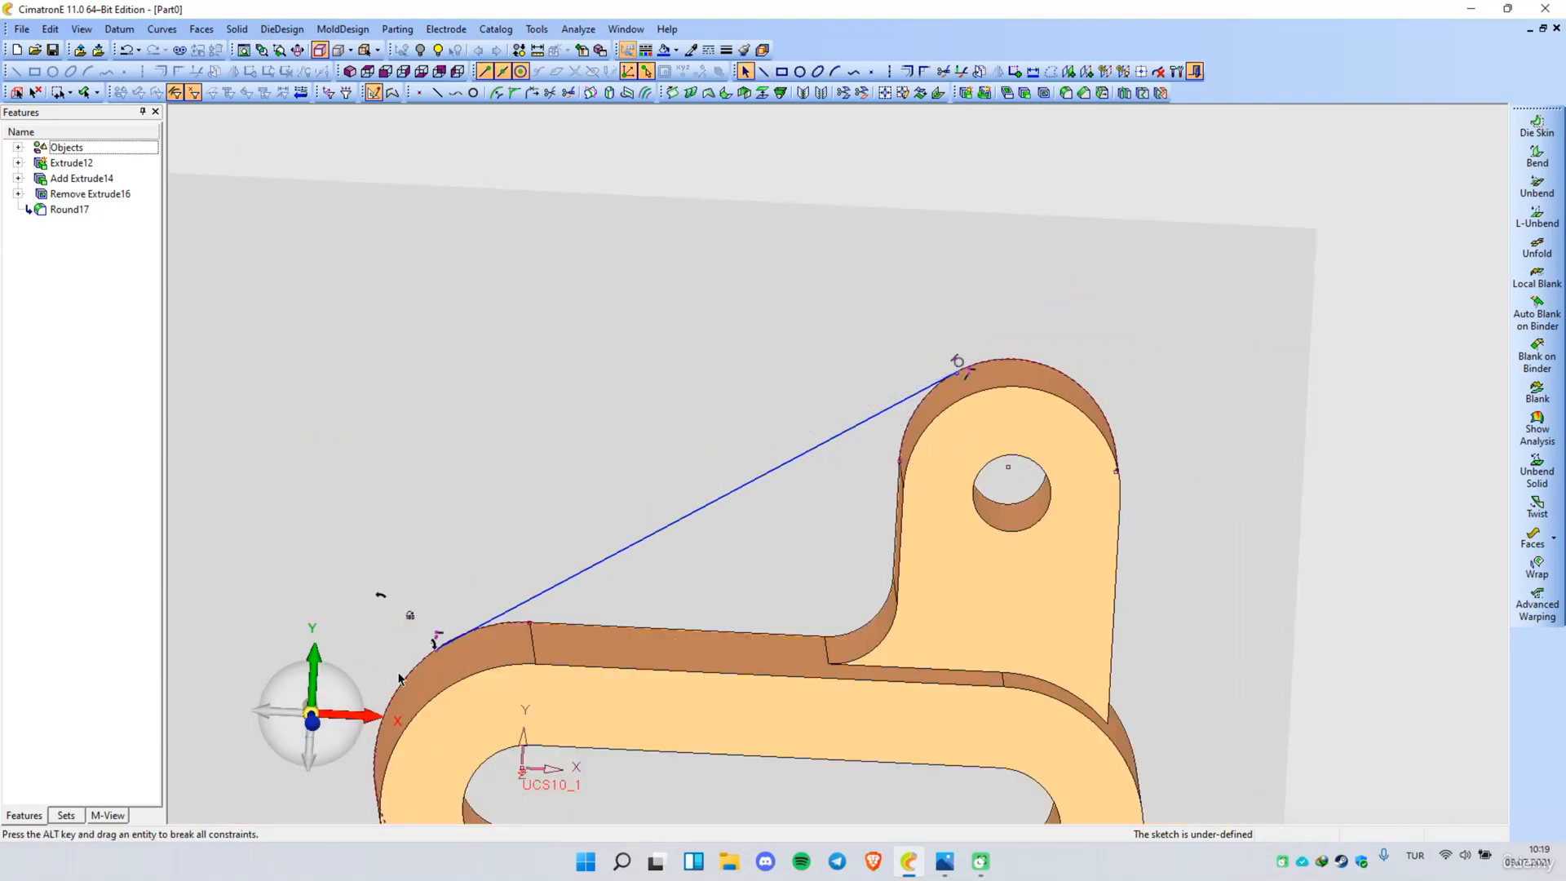
Step: Add a tangent constraint between the slanted line and the ring's rounded end edge
scroll(547, 613, "up", 3)
left_click(687, 504)
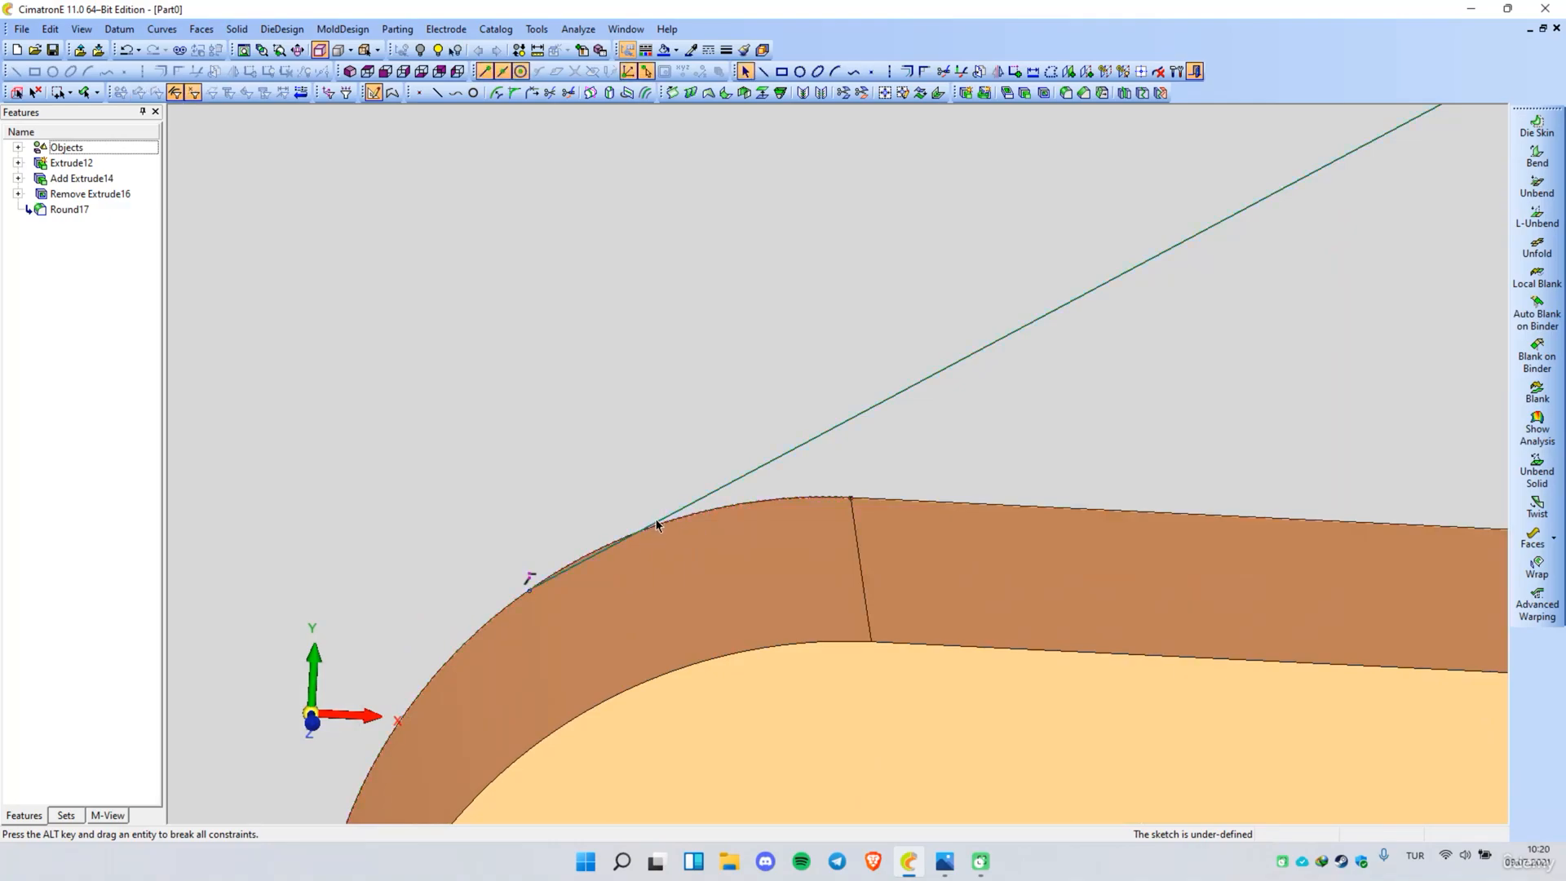
right_click(661, 490)
left_click(730, 634)
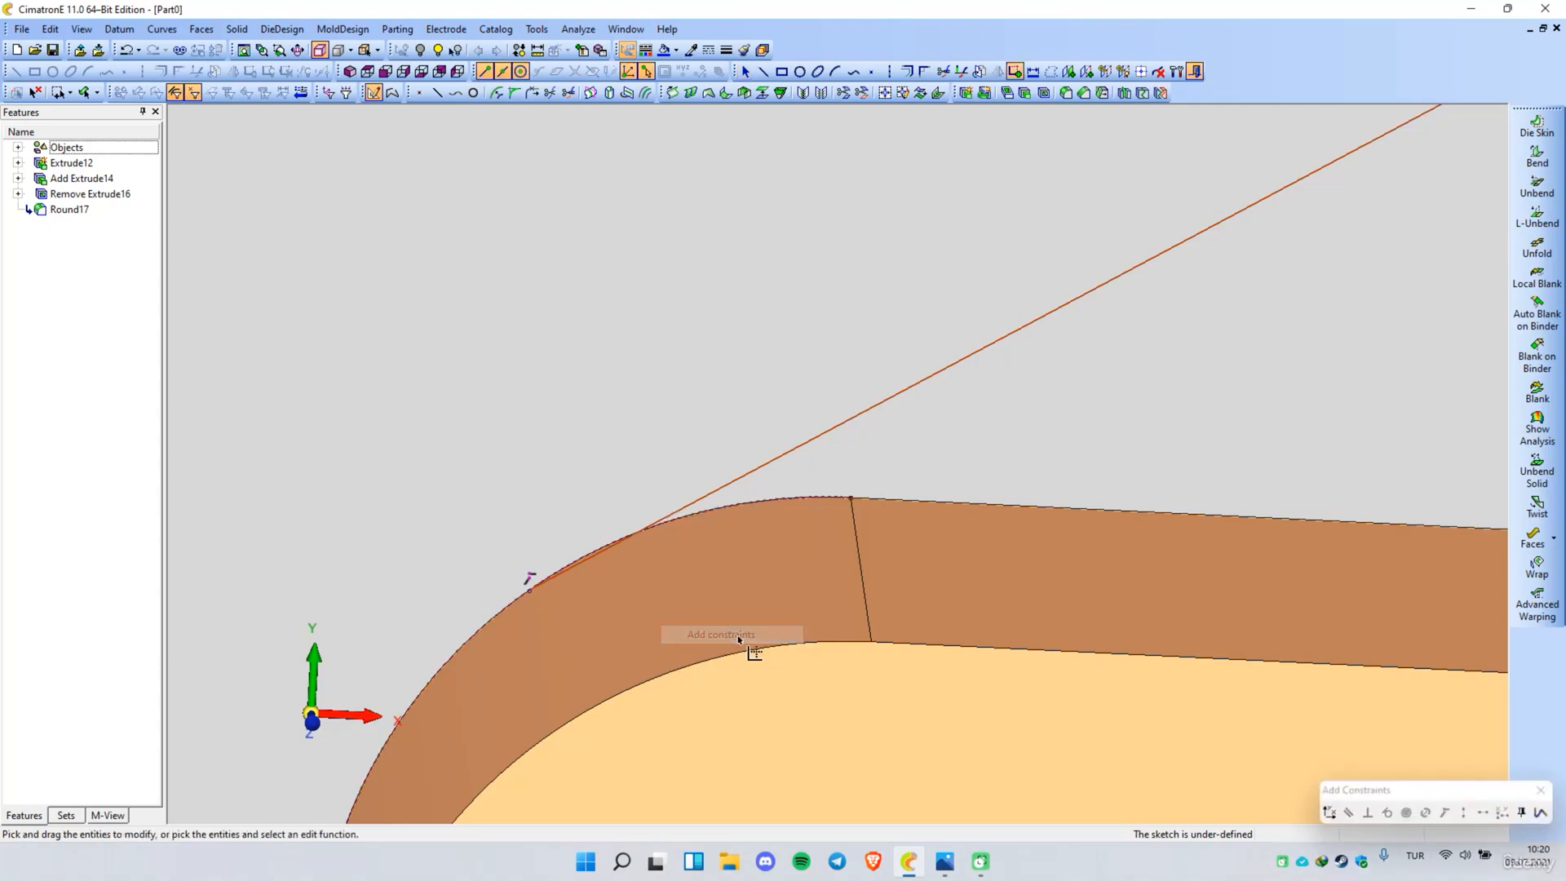
left_click_drag(1374, 791, 1372, 765)
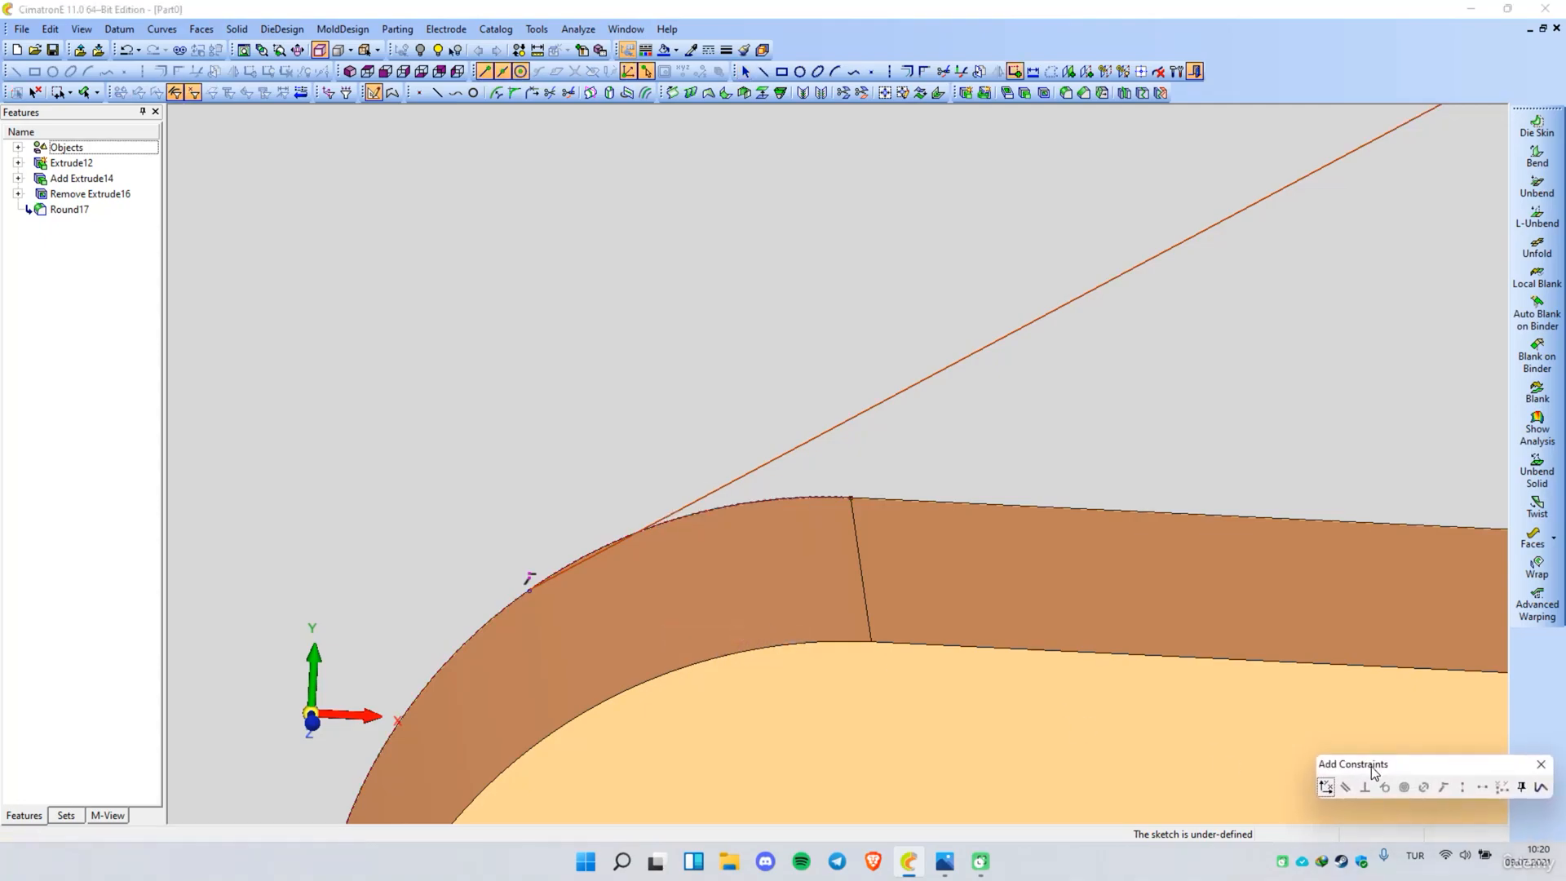
left_click(675, 521)
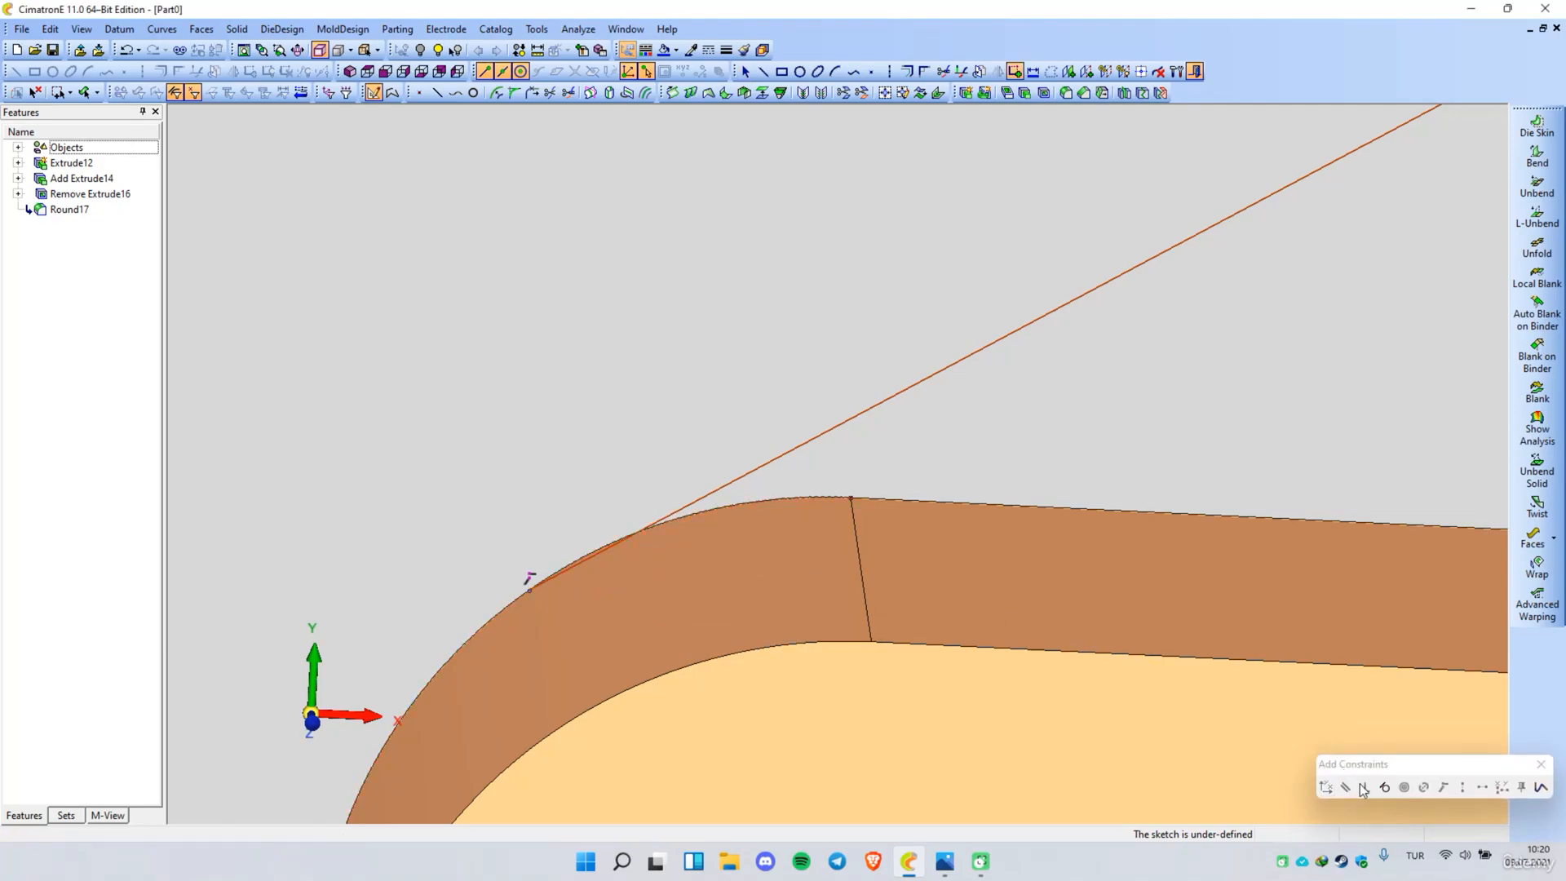
left_click(1386, 788)
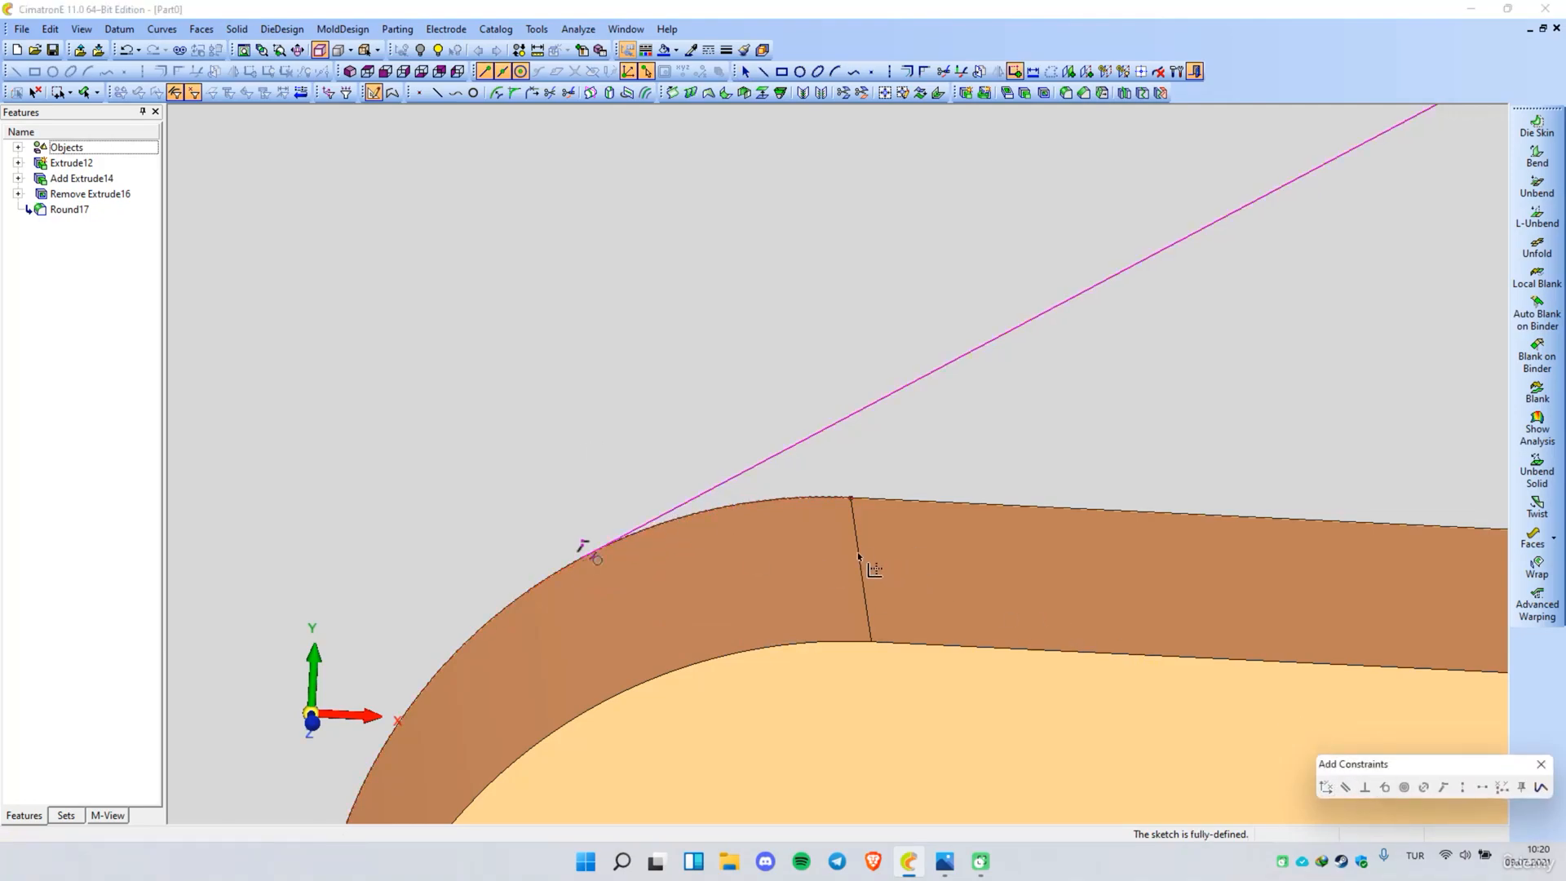
scroll(599, 552, "up", 5)
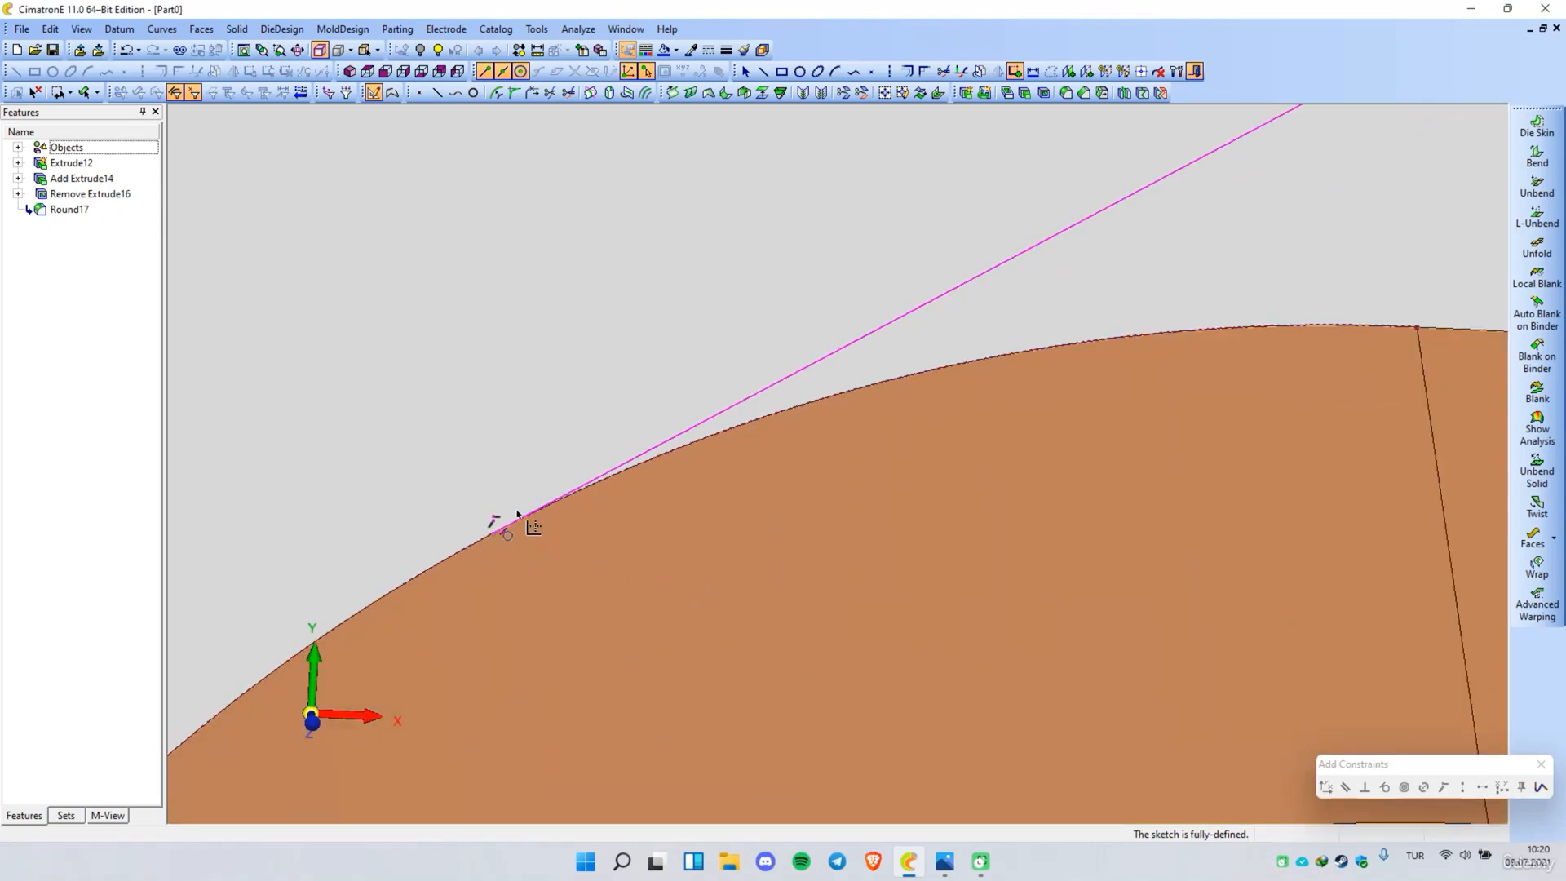
scroll(524, 525, "down", 5)
scroll(471, 512, "down", 3)
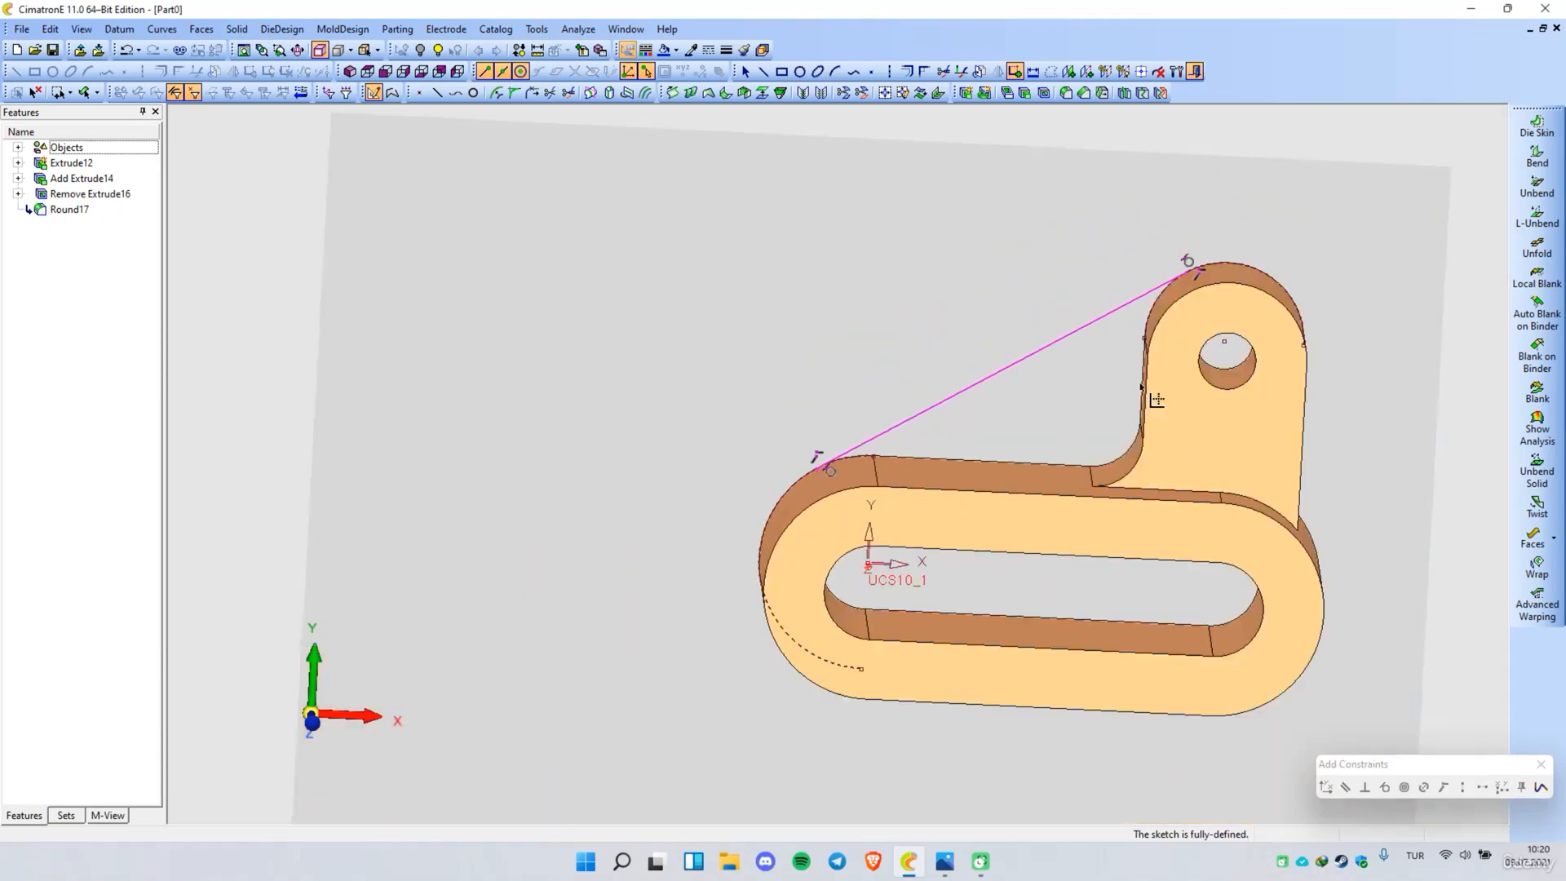
scroll(1206, 269, "up", 5)
scroll(979, 343, "down", 2)
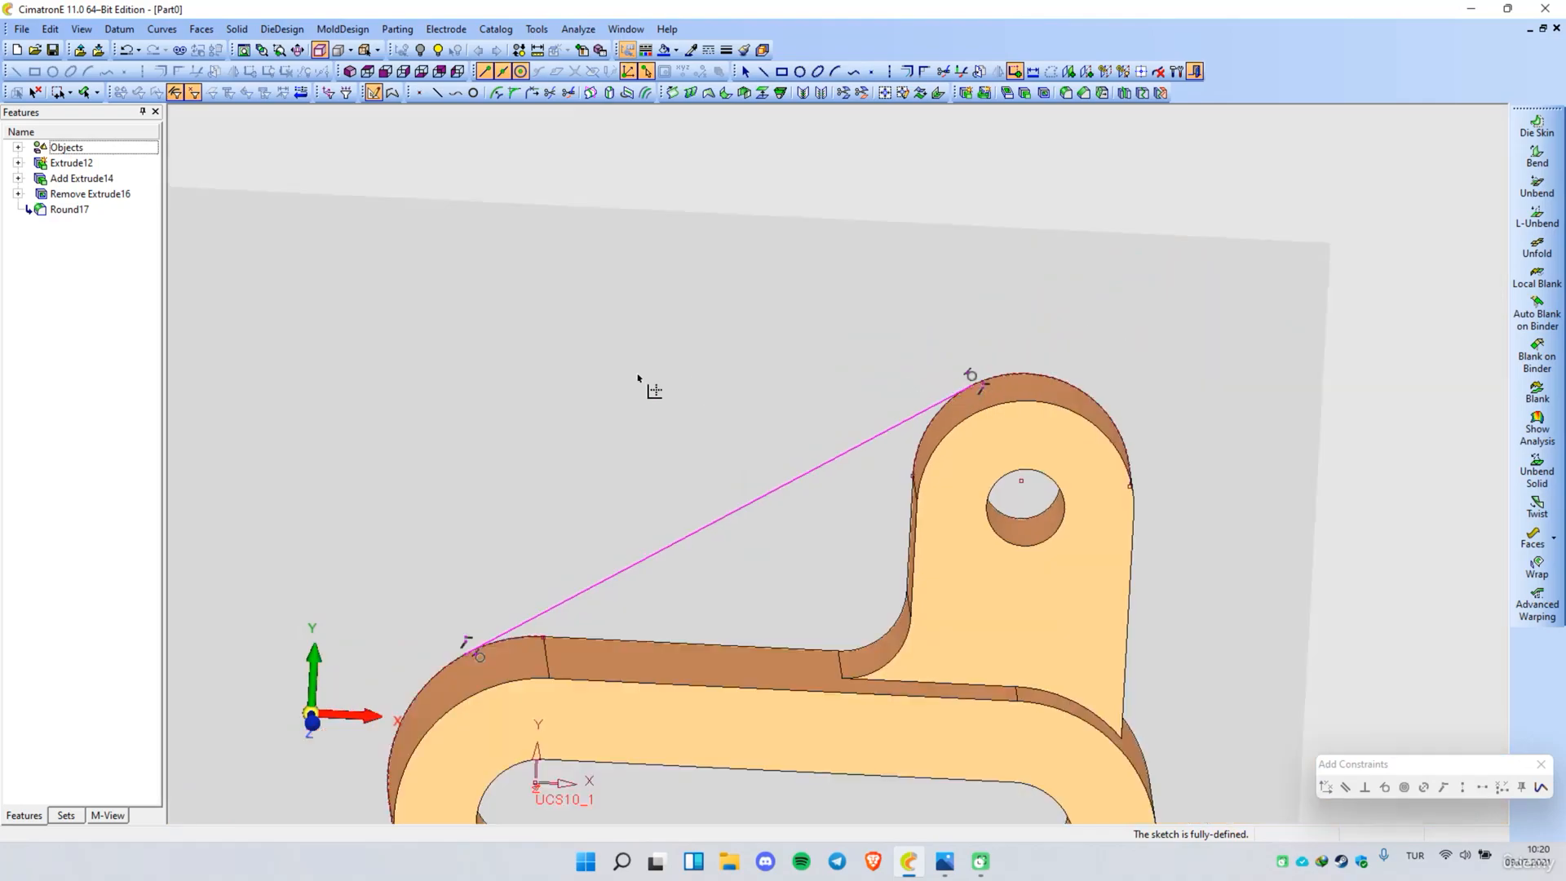
Step: Project the ring's rounded end and upper edge, the corner round, and the lug's side and rounded edges into the sketch, and exit the sketcher
right_click(607, 371)
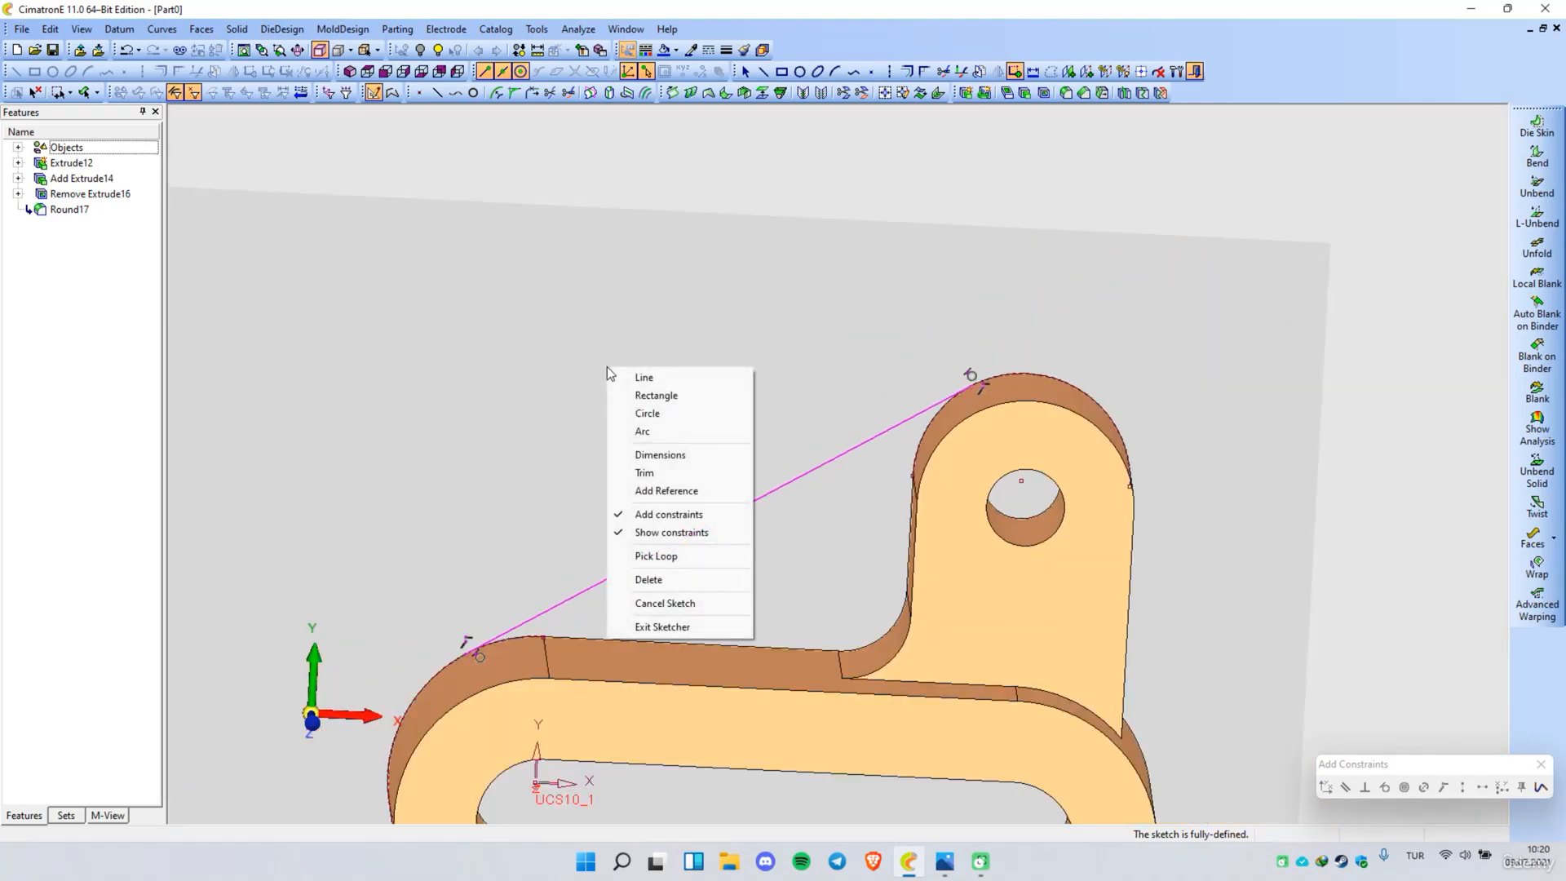
left_click(1008, 134)
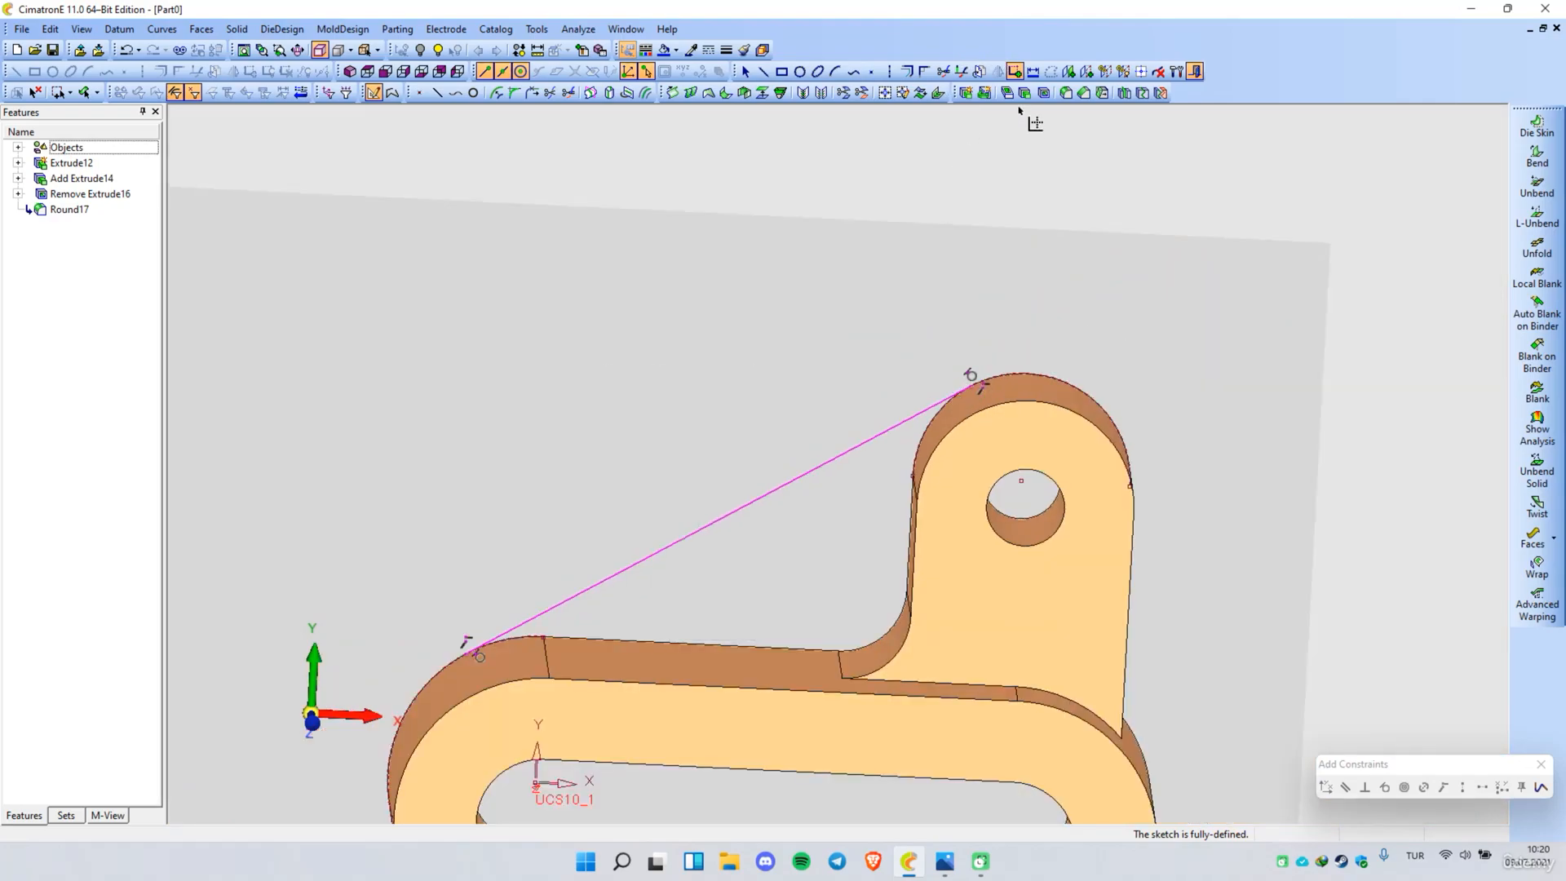
left_click(1068, 71)
scroll(502, 655, "up", 2)
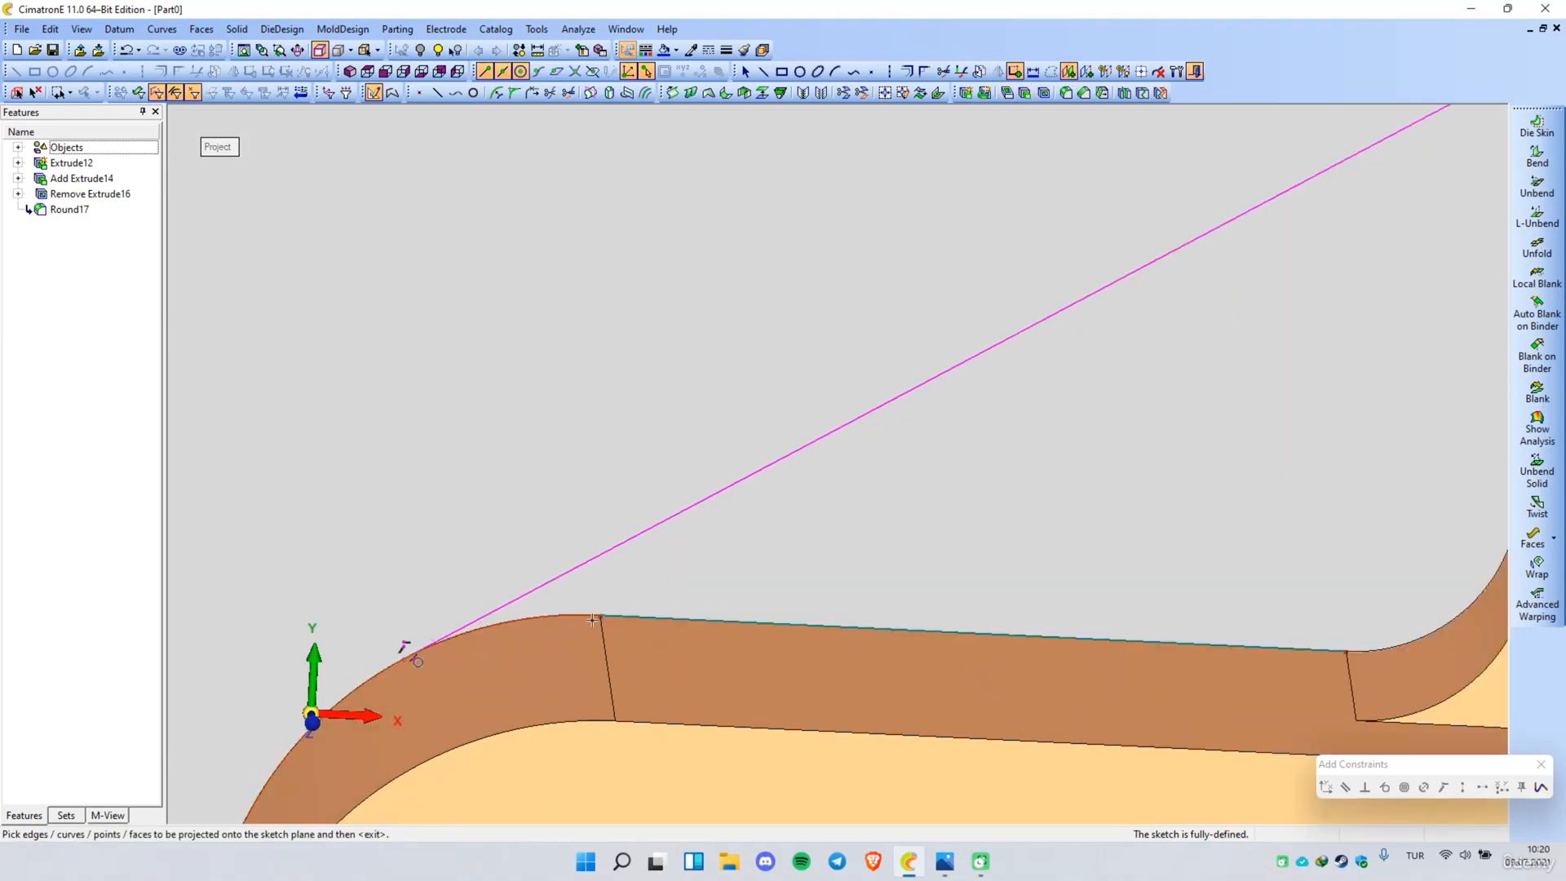
scroll(862, 602, "down", 2)
left_click(1175, 540)
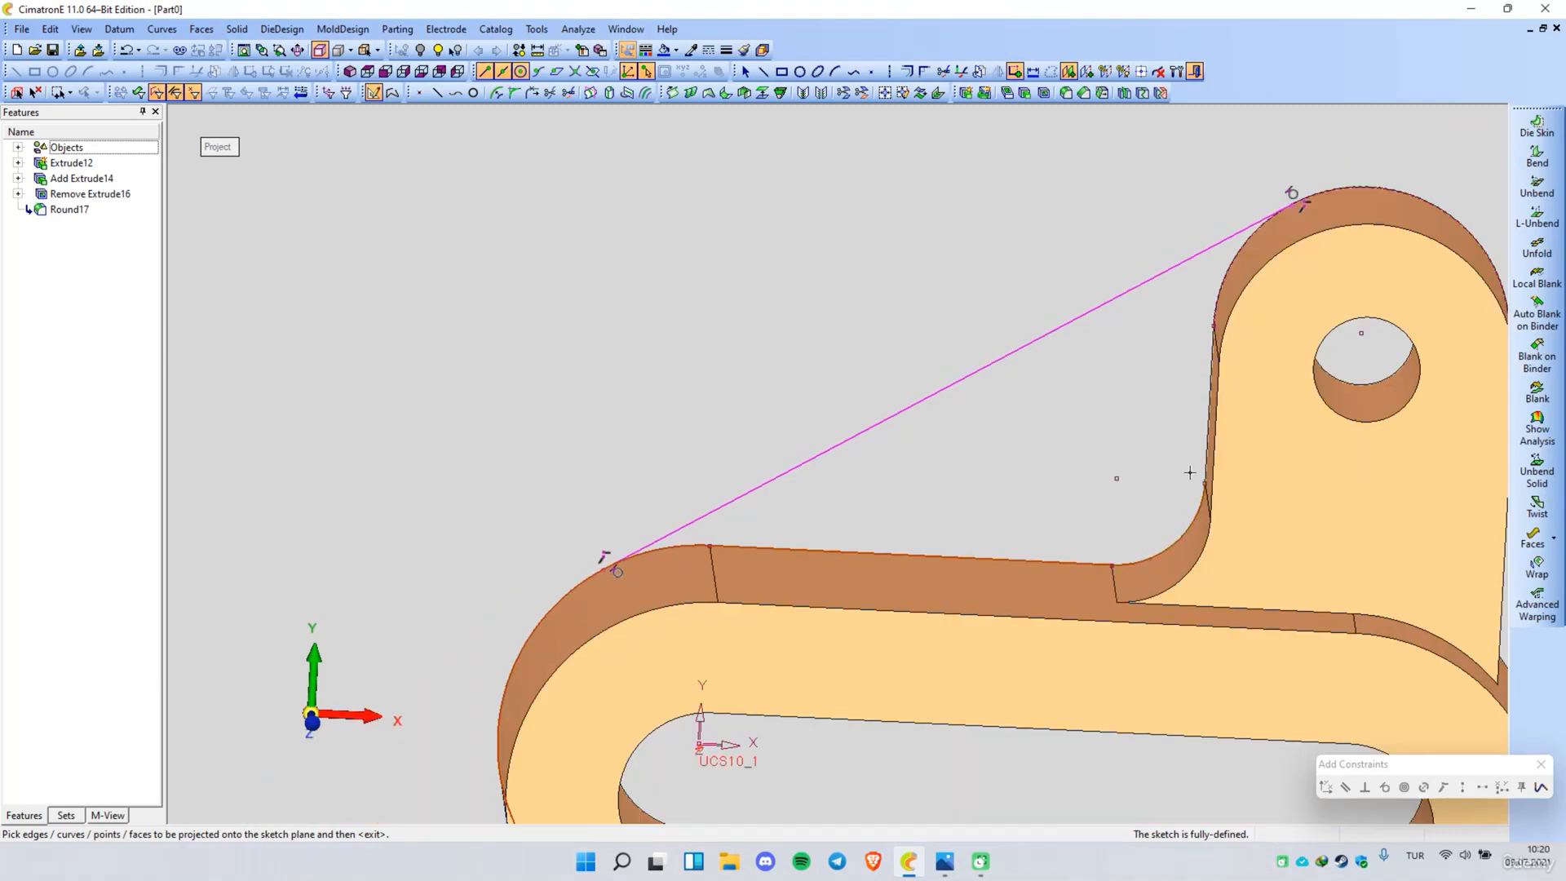
left_click(1209, 414)
left_click(1241, 263)
middle_click(832, 284)
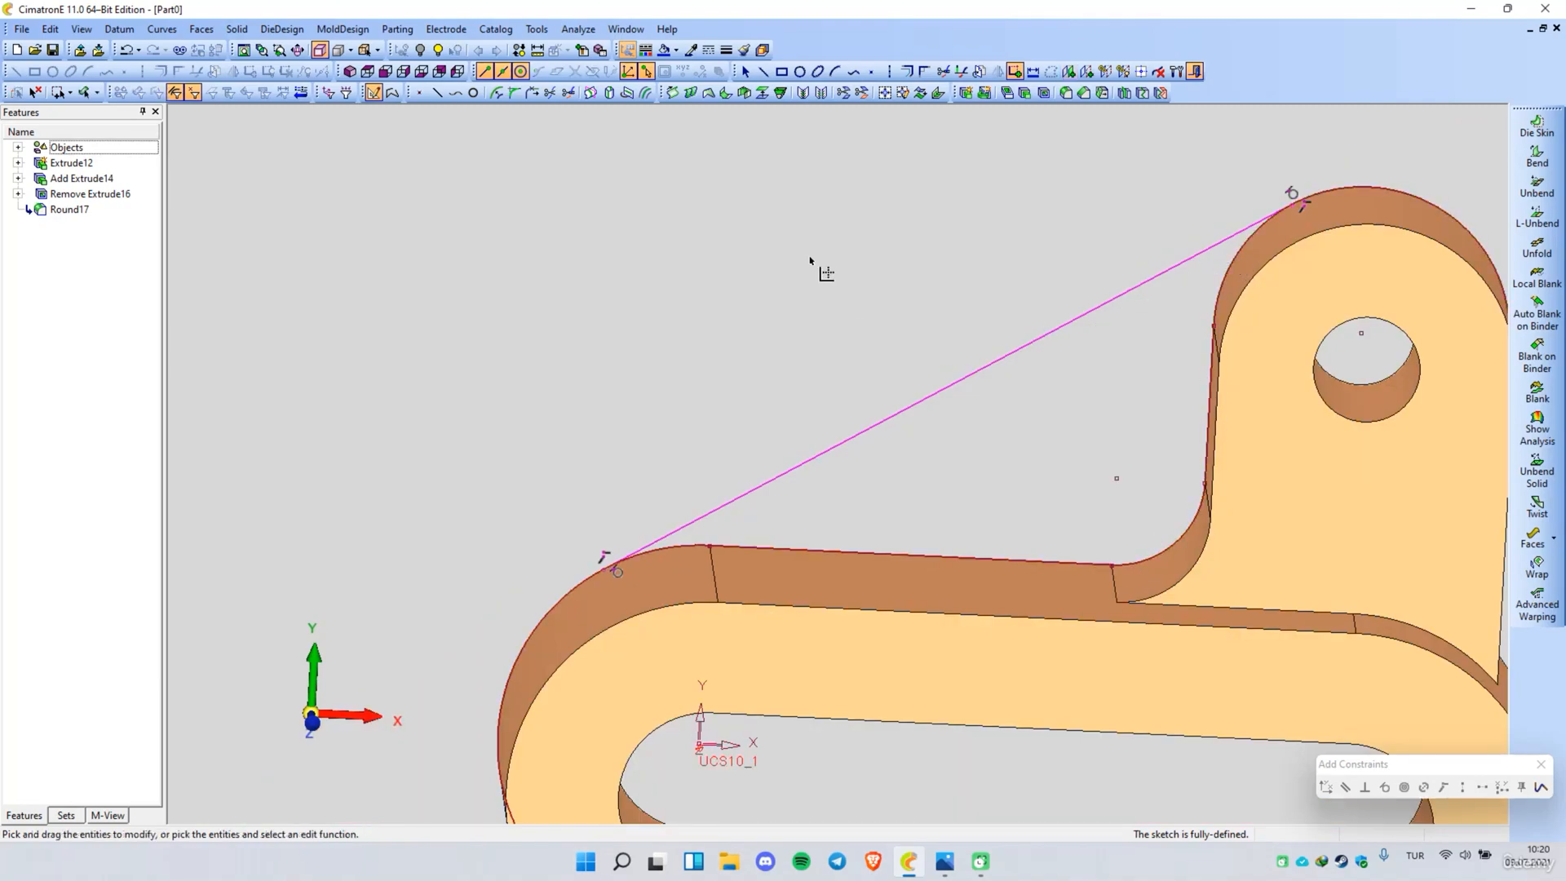
right_click(801, 252)
left_click(855, 512)
Step: Reopen the rib sketch, trim the ring and lug arcs extending beyond the slanted line's tangent points, and exit the sketcher
right_click(790, 345)
left_click(756, 415)
scroll(504, 570, "down", 3)
scroll(504, 569, "up", 2)
scroll(757, 472, "up", 2)
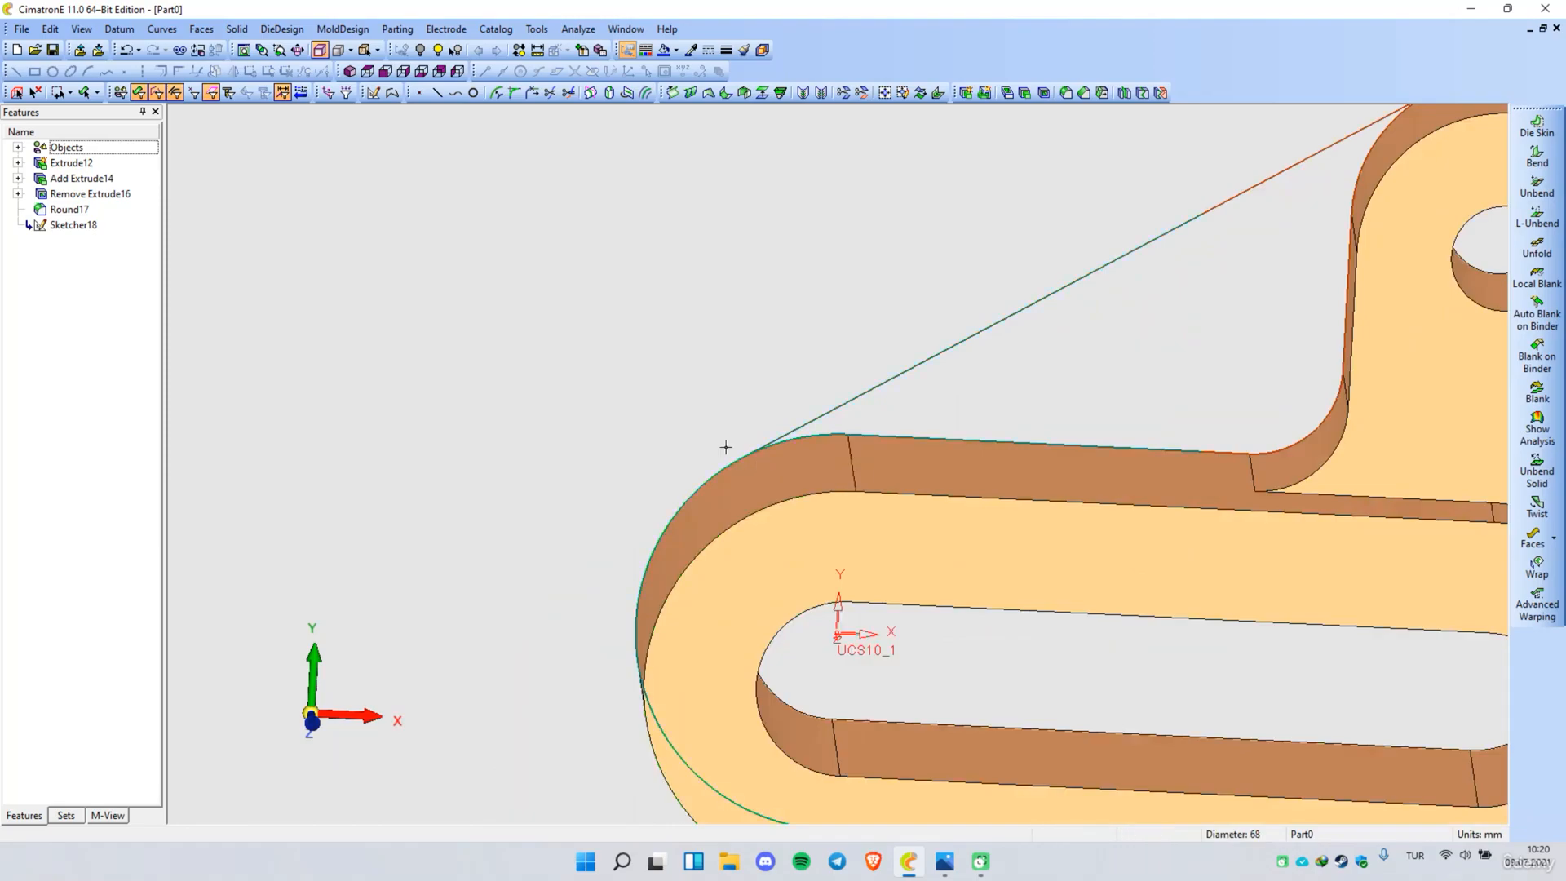
right_click(79, 226)
left_click(116, 253)
right_click(642, 368)
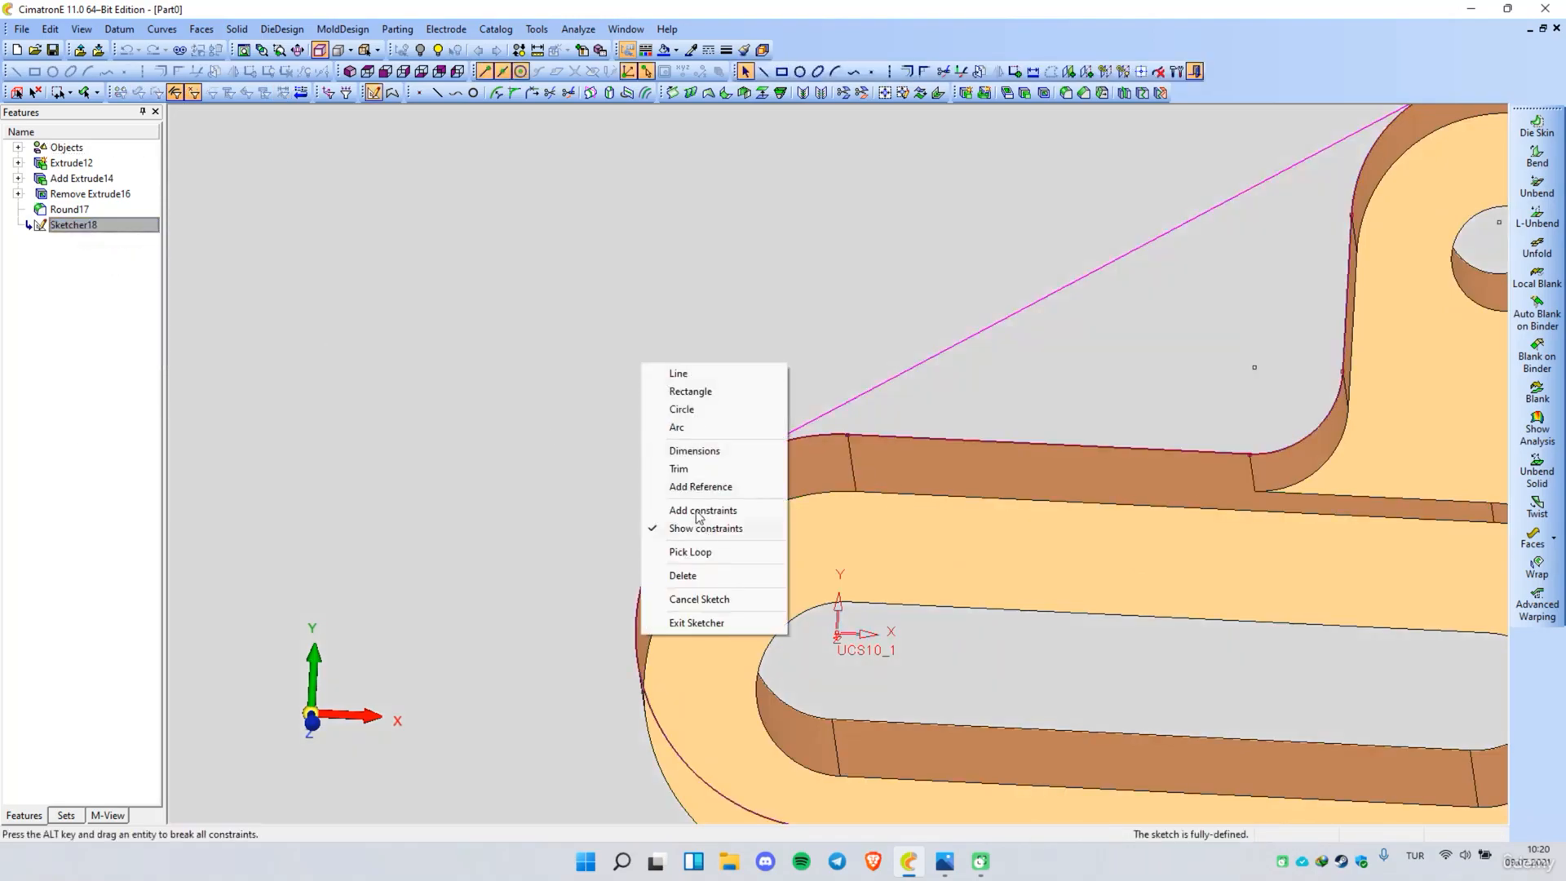
left_click(692, 469)
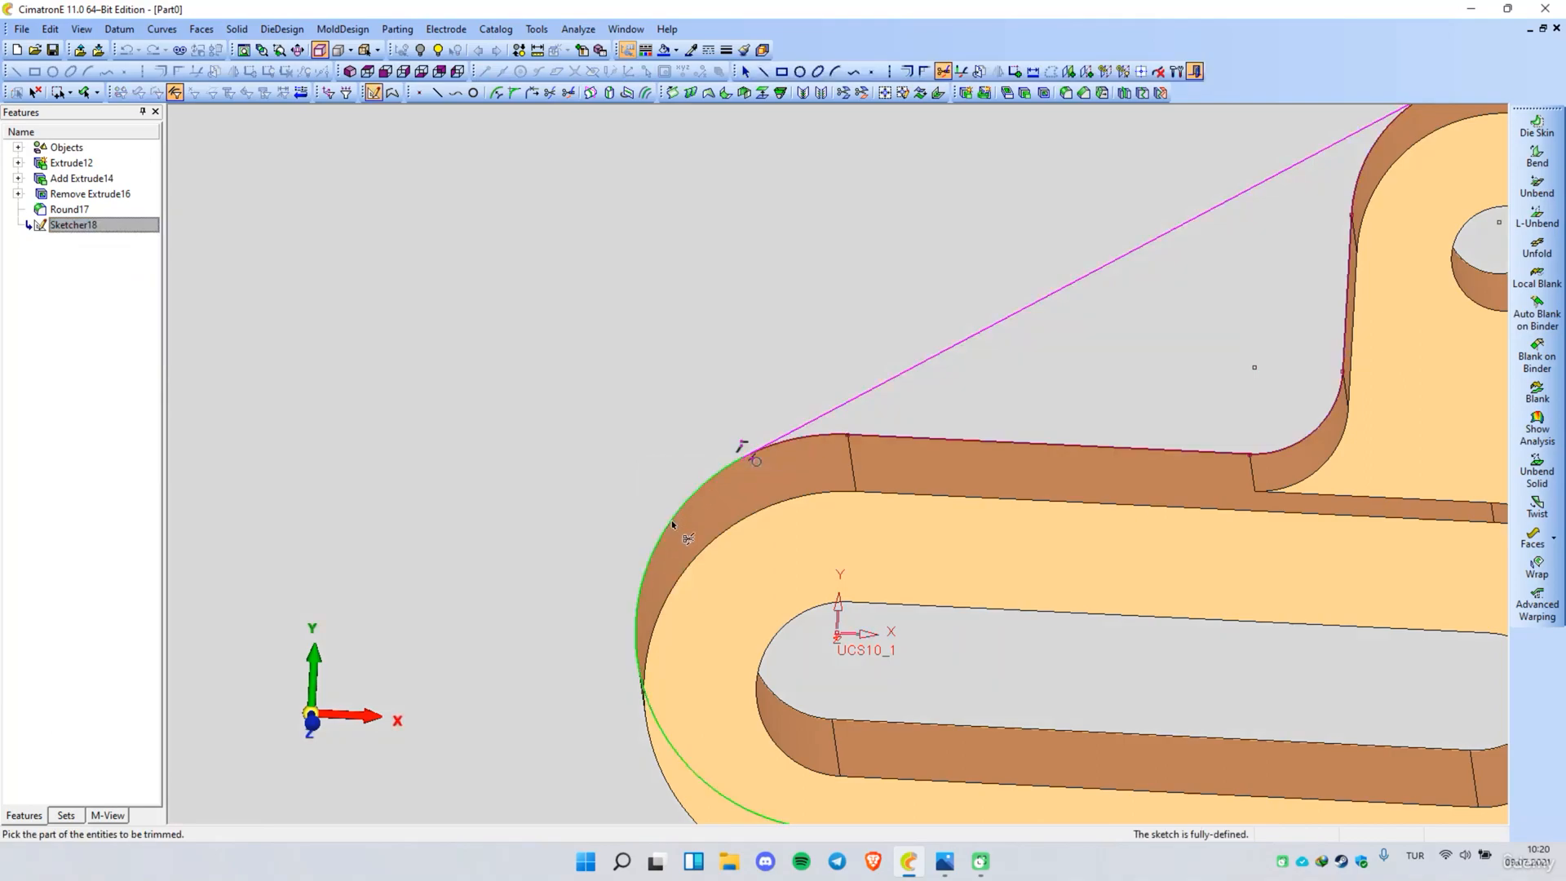
scroll(524, 623, "down", 4)
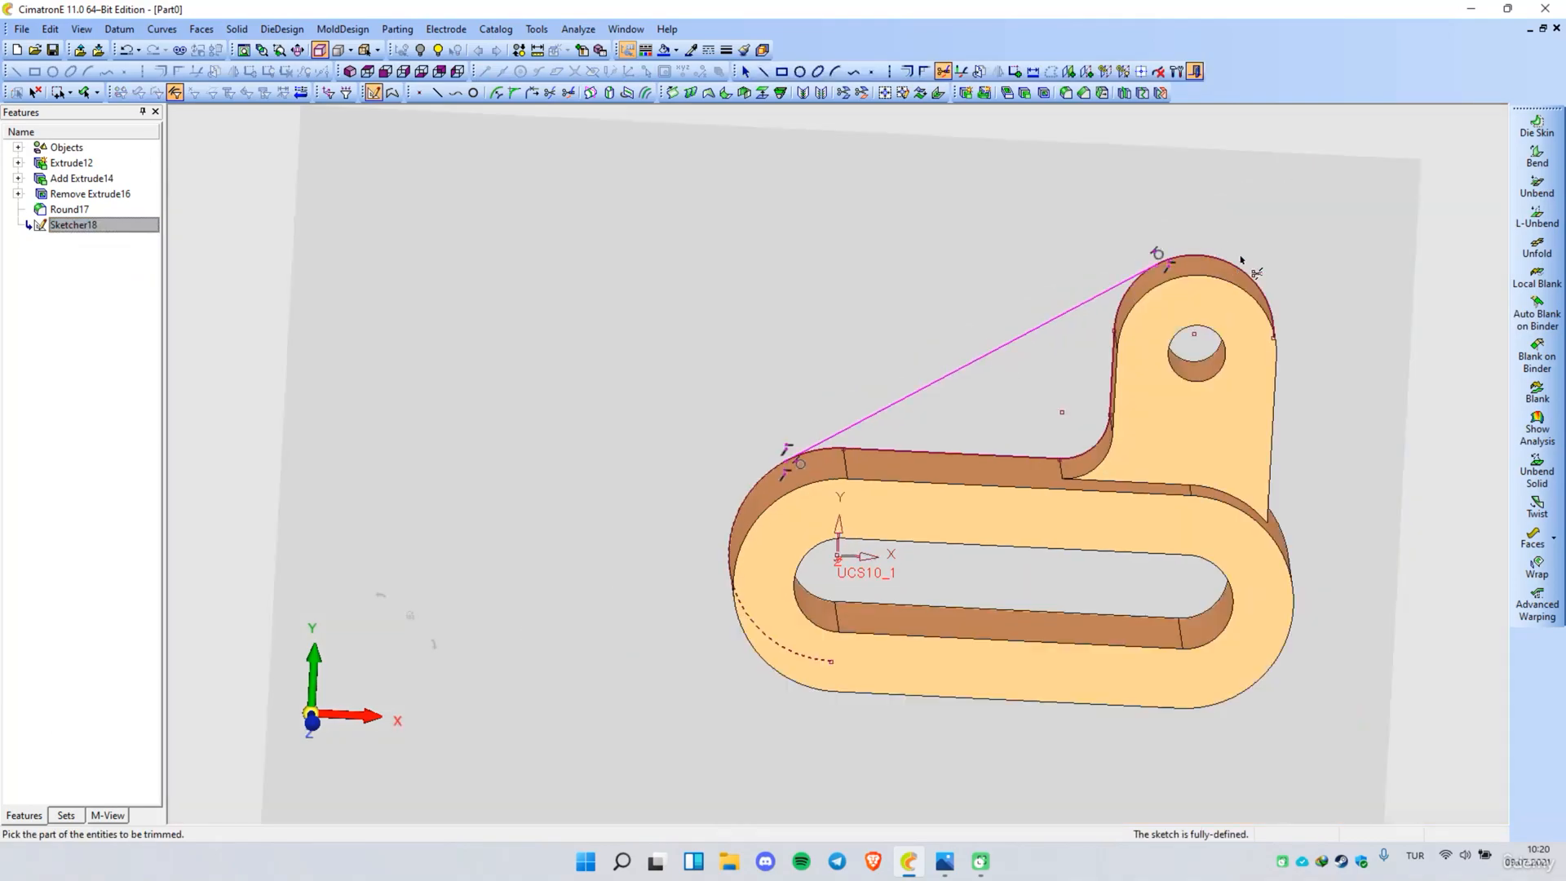
scroll(1211, 276, "up", 2)
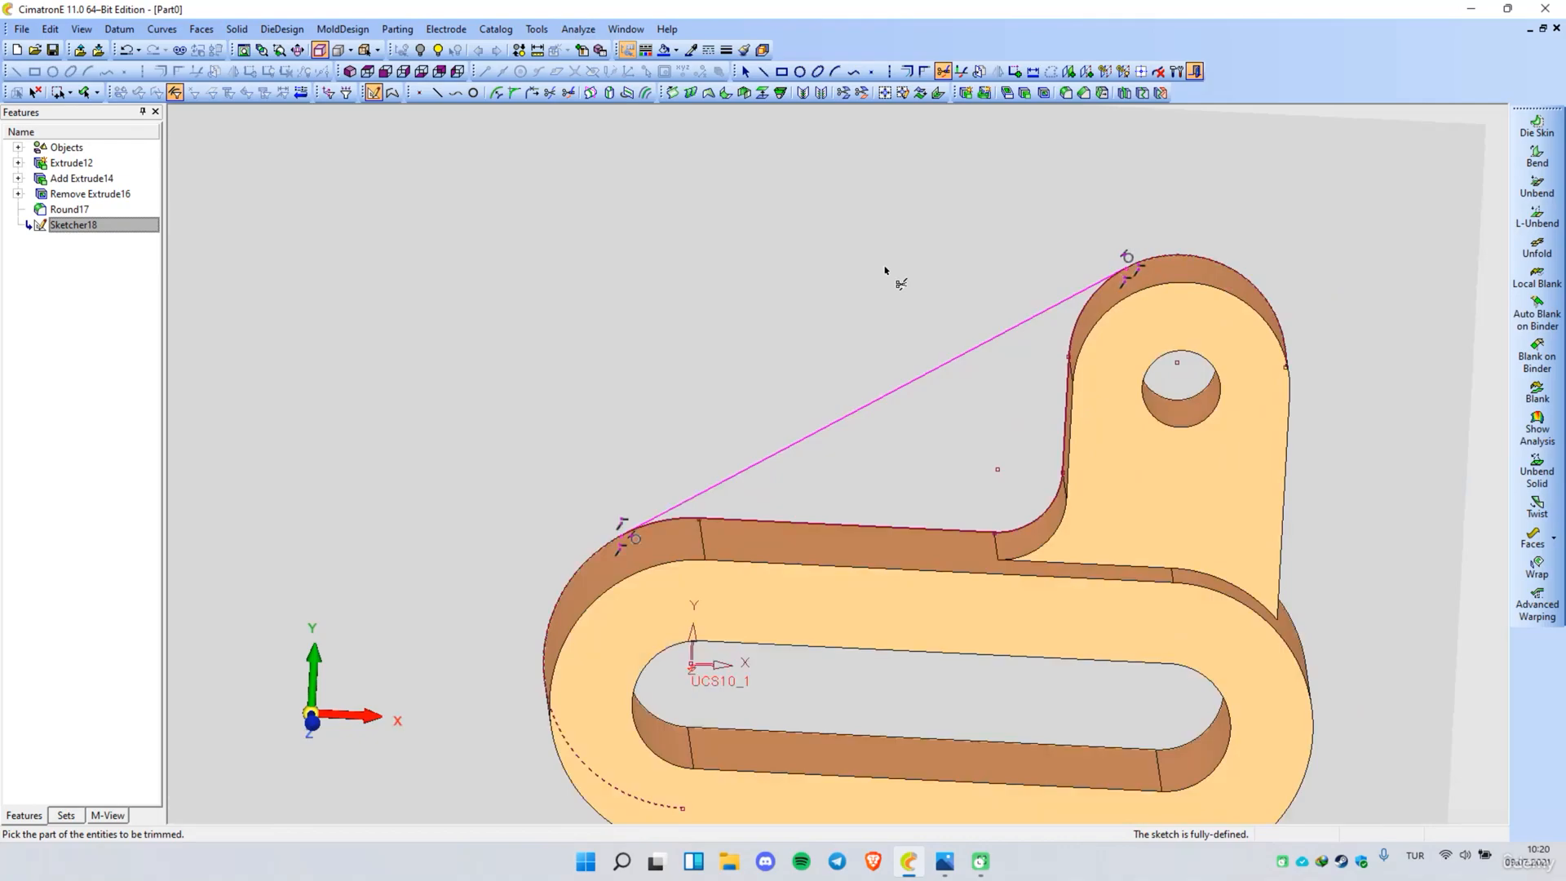
right_click(851, 231)
left_click(904, 491)
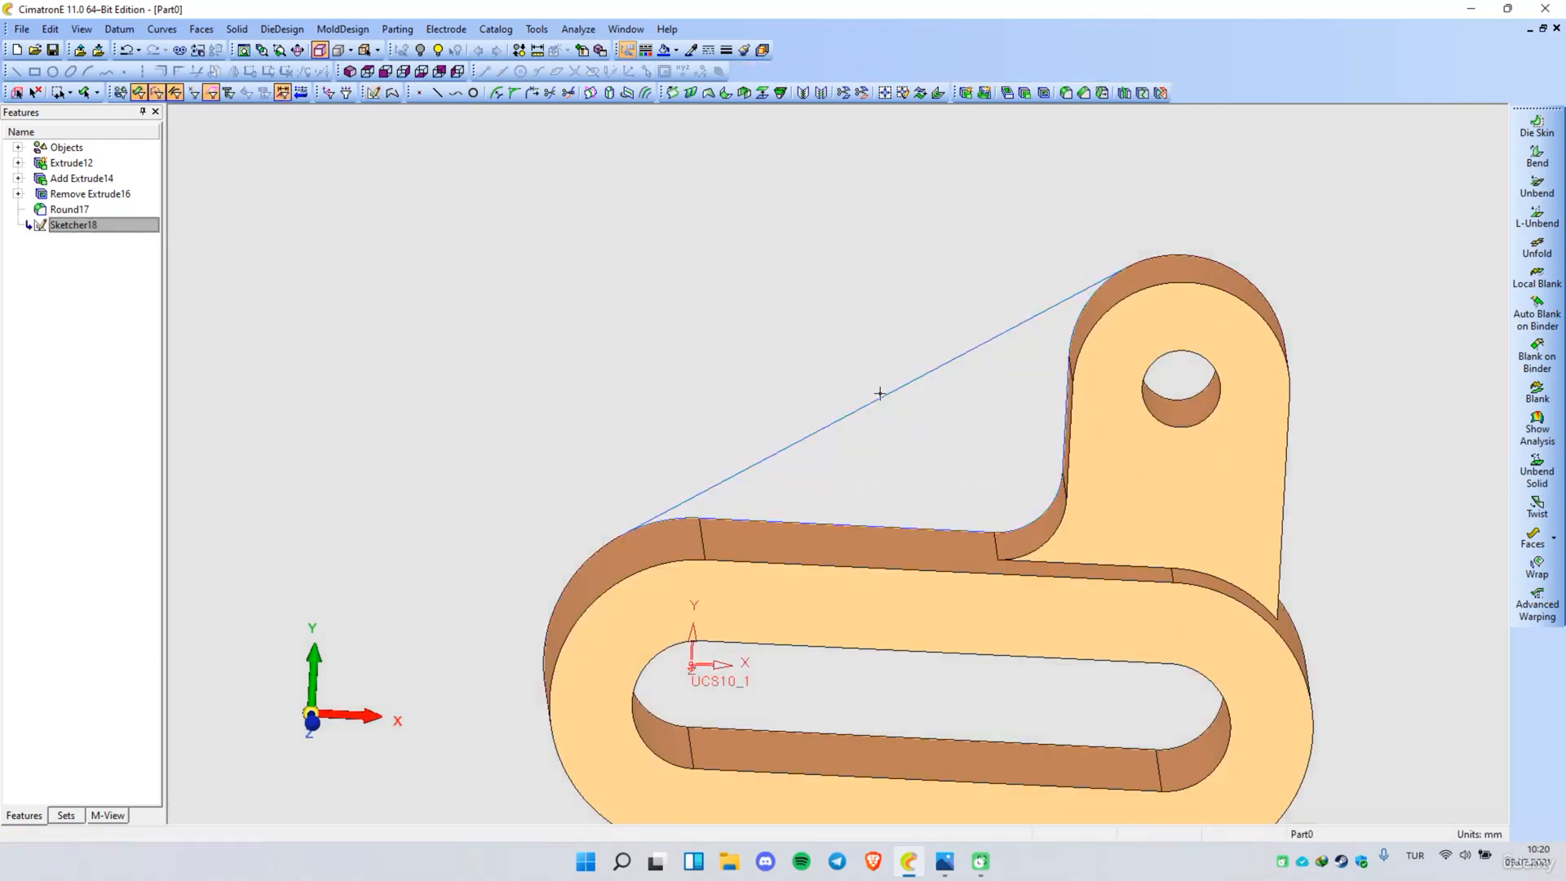
Step: Add a one-sided extrusion of the rib profile with a delta of 22 mm, reversing the direction so it builds over the ring
left_click(869, 393)
right_click(828, 377)
left_click(879, 364)
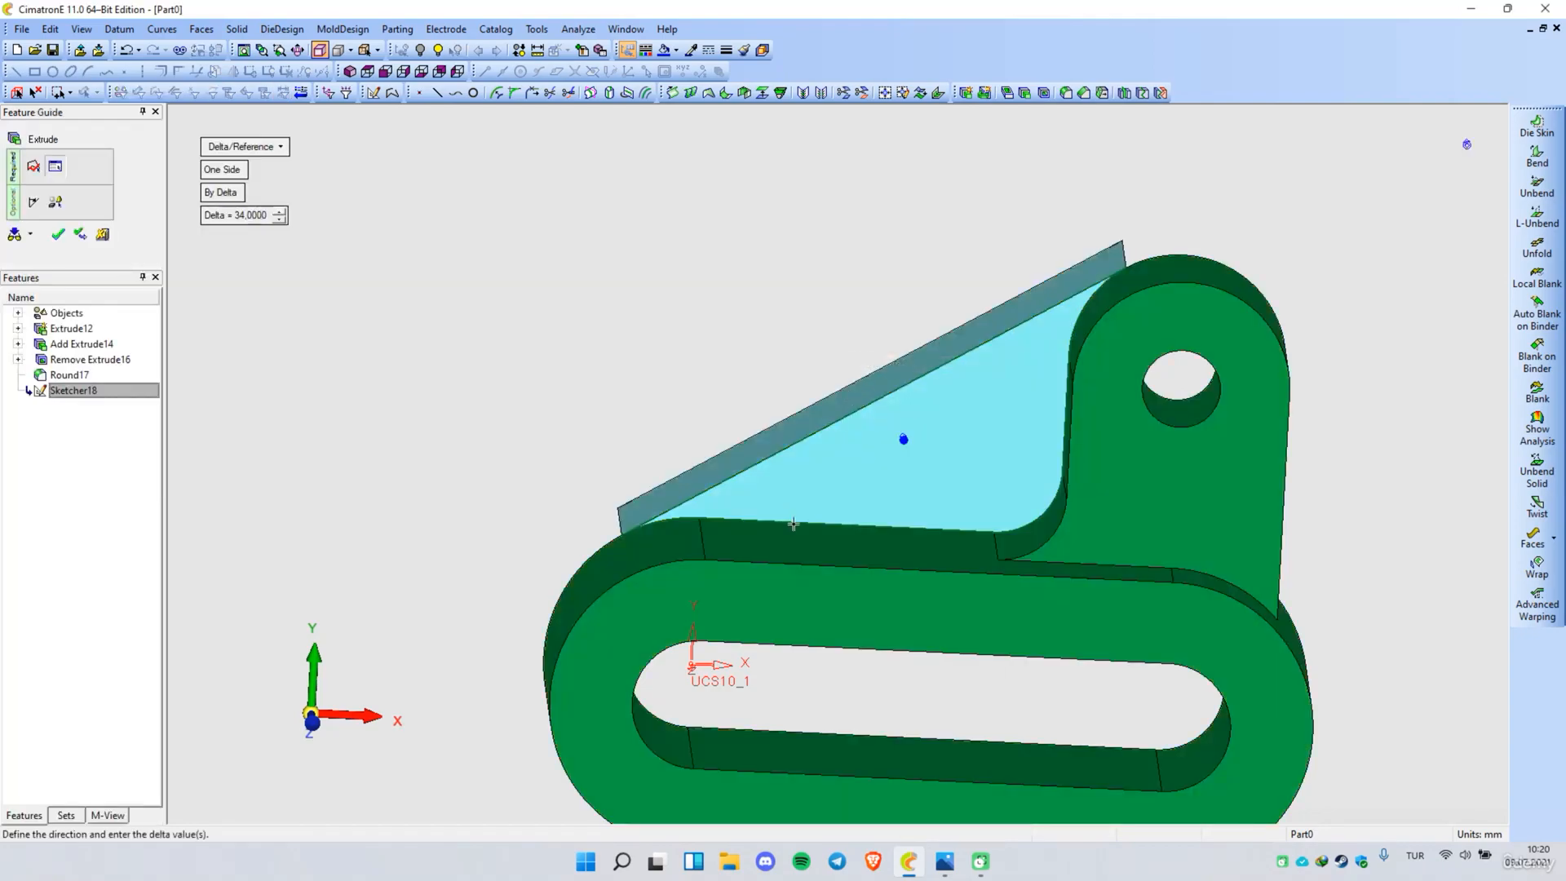
middle_click_drag(810, 457, 918, 453)
scroll(859, 455, "up", 3)
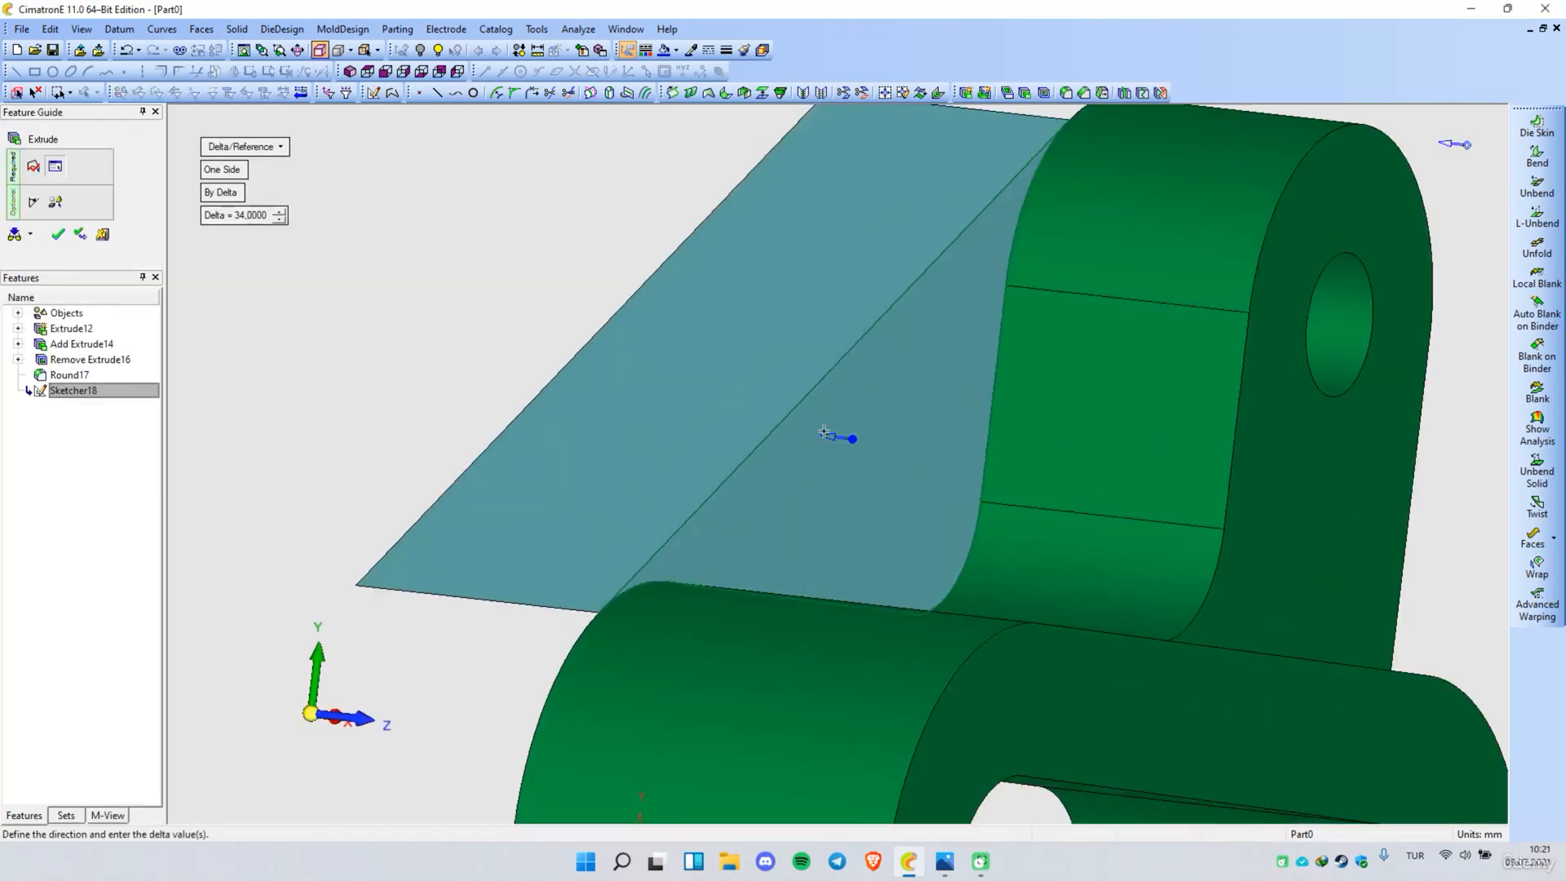
left_click(827, 433)
middle_click_drag(918, 533, 893, 471)
scroll(814, 575, "down", 3)
left_click(254, 221)
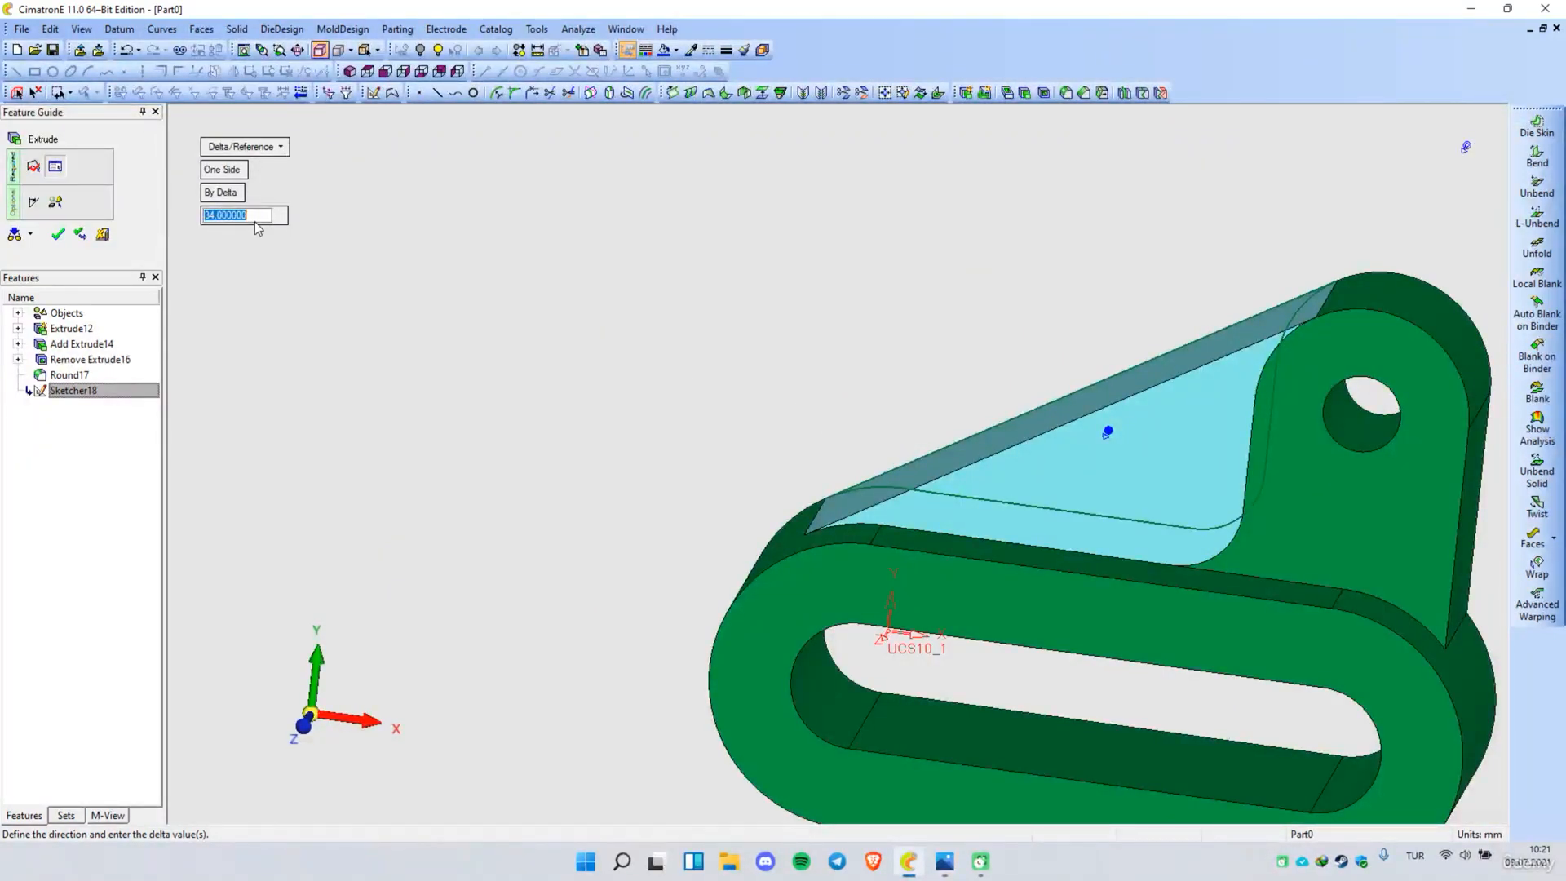
key("Return")
right_click(577, 350)
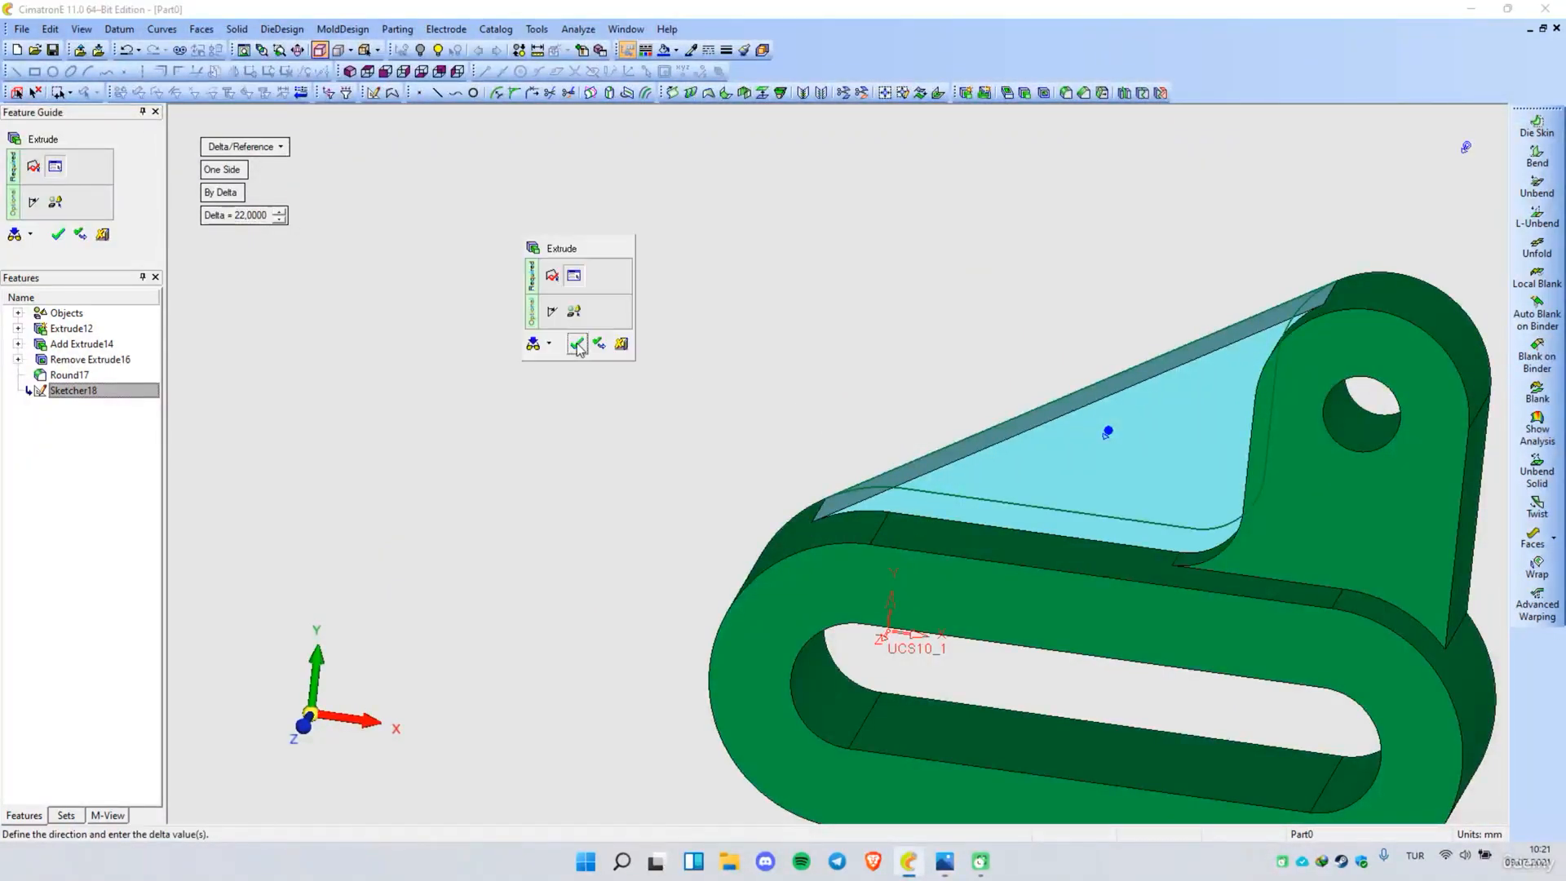
left_click(575, 344)
Step: Examine the part from several angles, checking the rib between the ring end and the lug
middle_click_drag(618, 410, 638, 465)
scroll(652, 516, "down", 2)
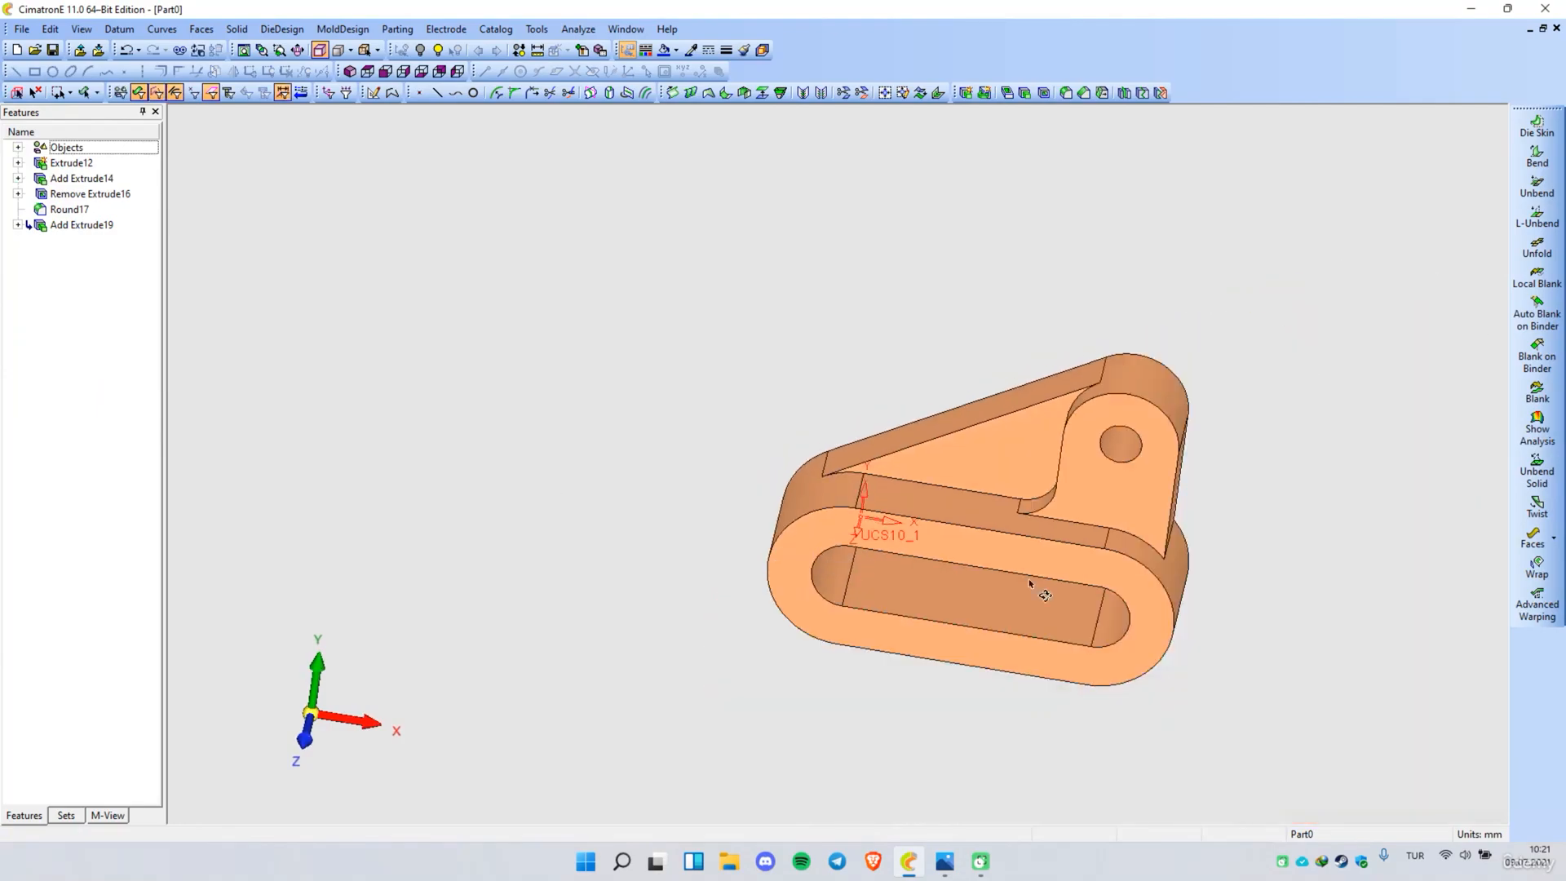
scroll(1264, 614, "up", 1)
middle_click_drag(1213, 654, 1097, 610)
middle_click_drag(982, 553, 926, 546)
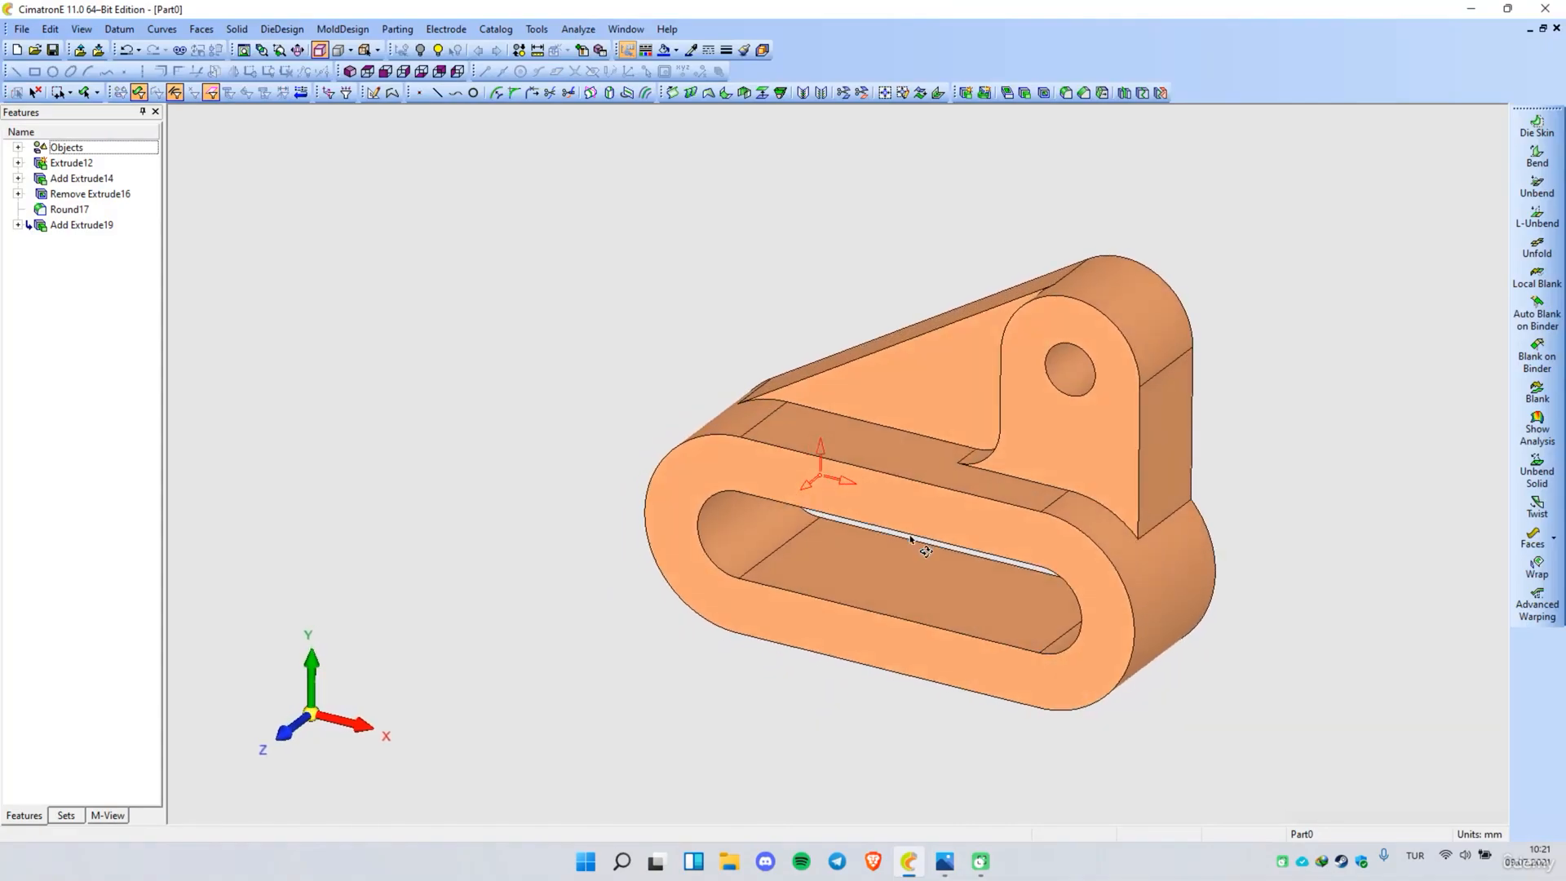
scroll(905, 558, "up", 1)
scroll(510, 577, "down", 1)
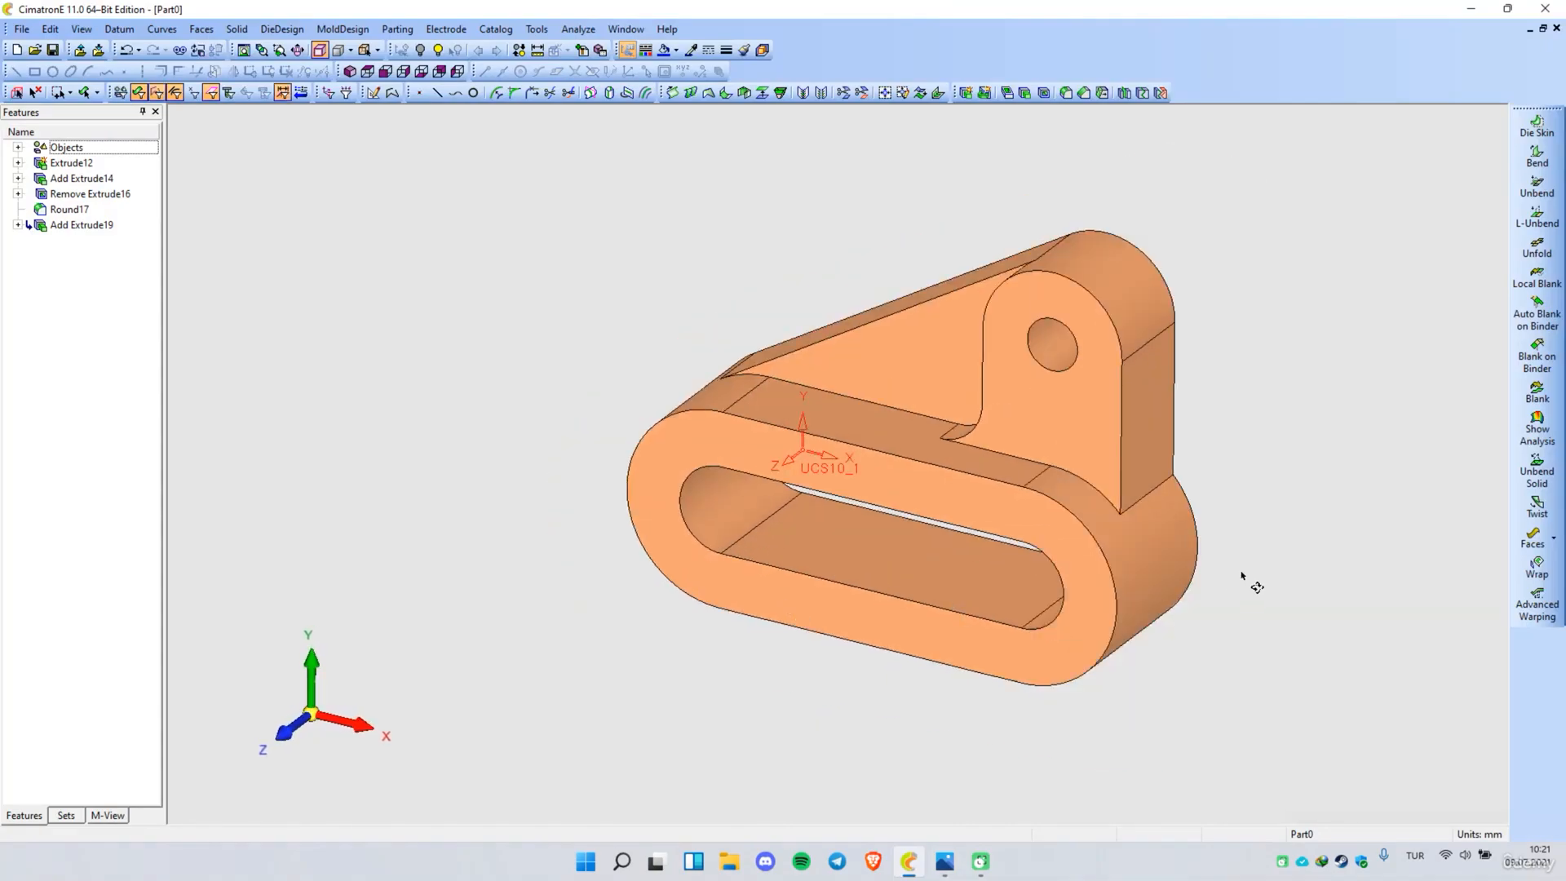
scroll(1193, 555, "up", 1)
middle_click_drag(929, 427, 831, 460)
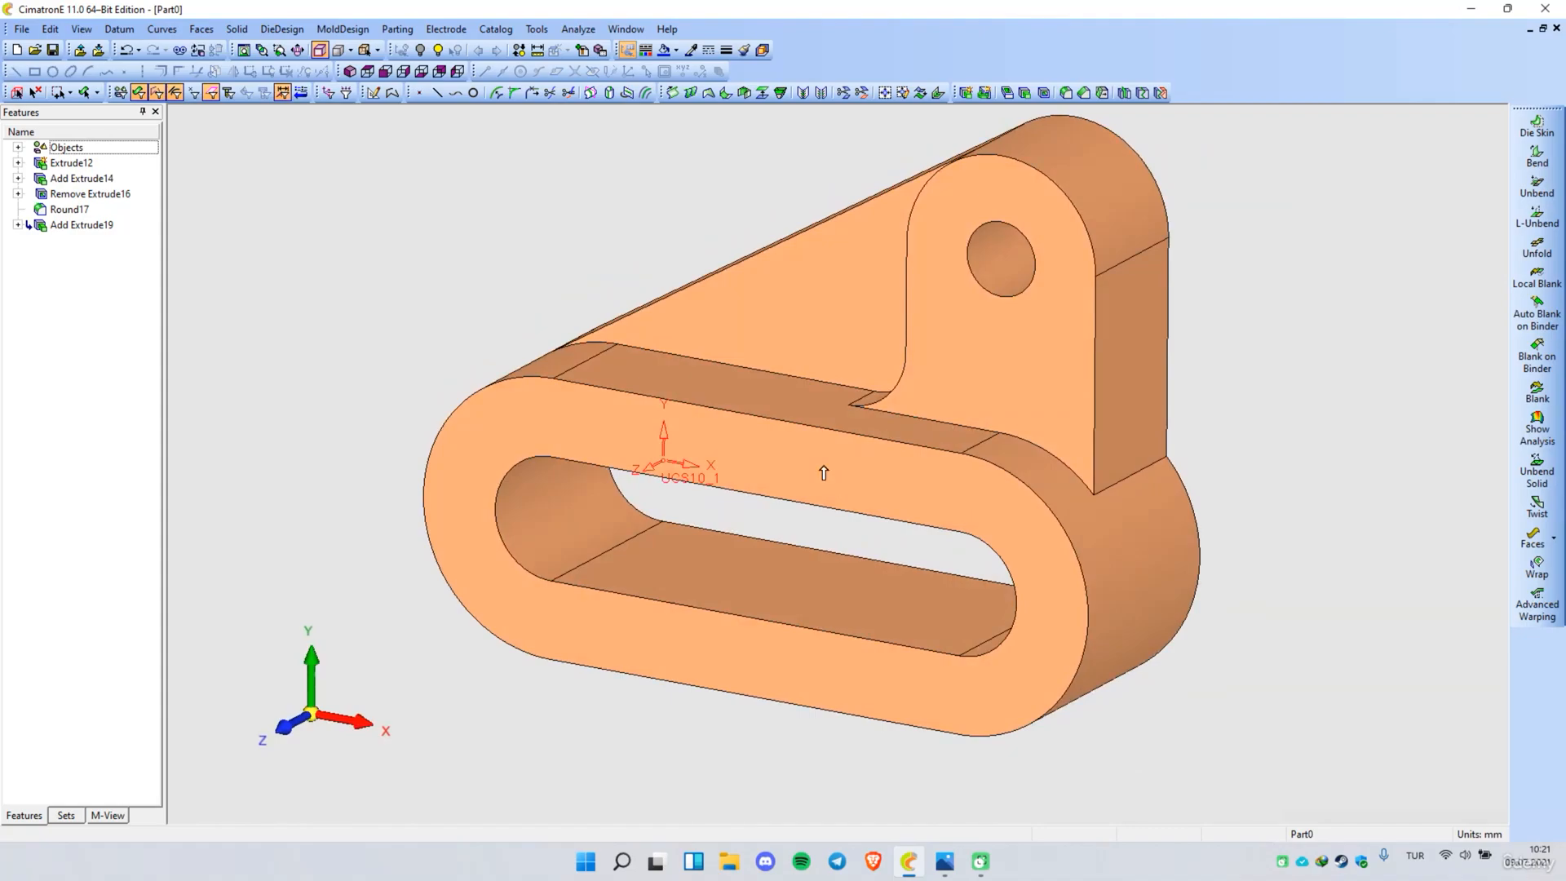
key("alt")
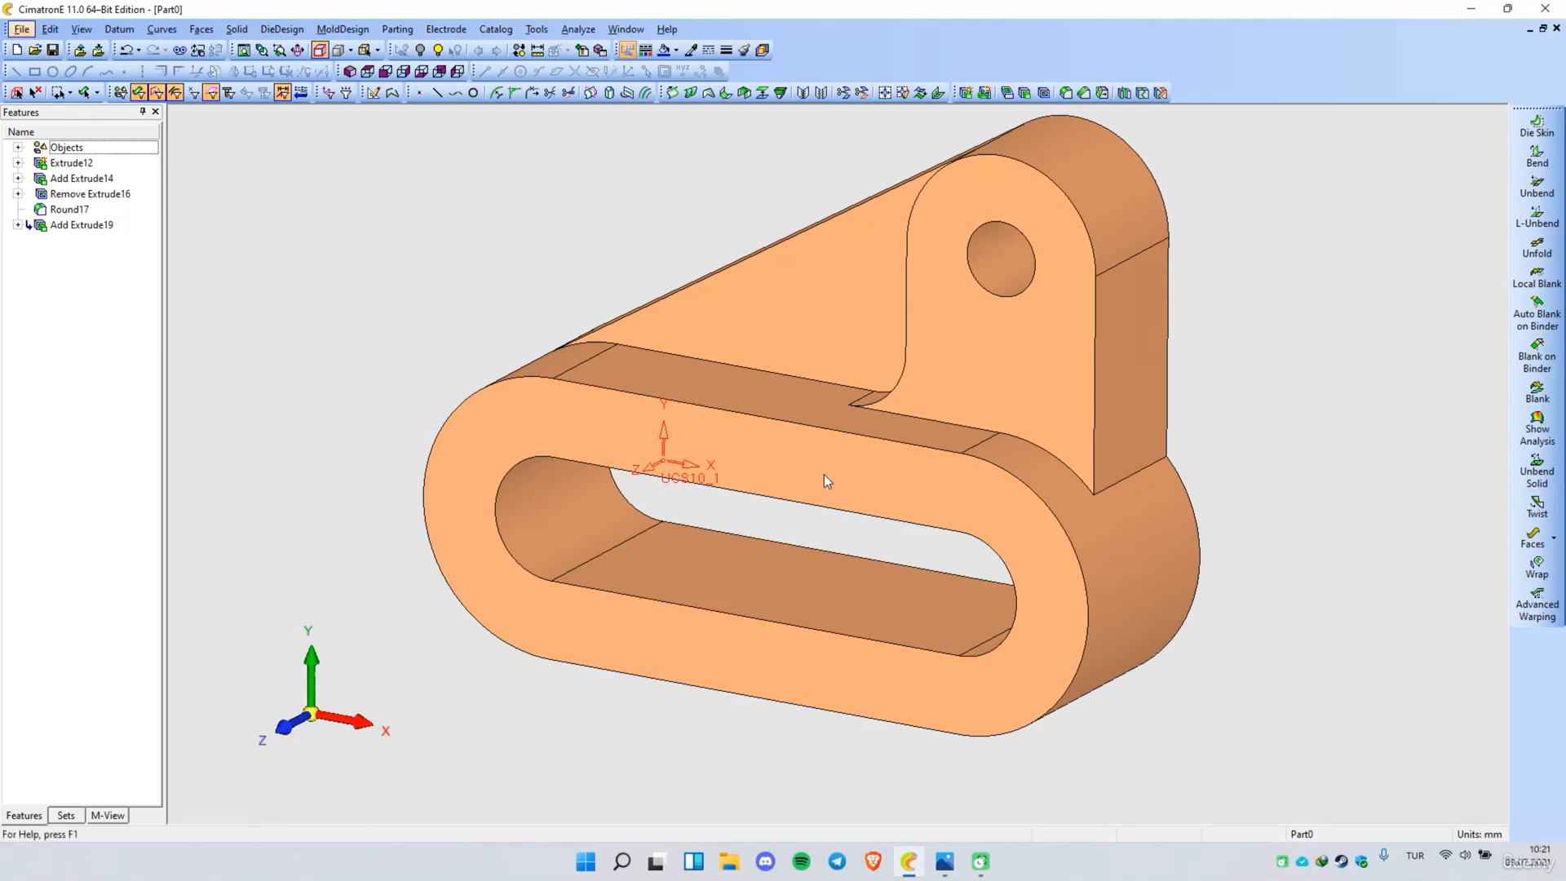